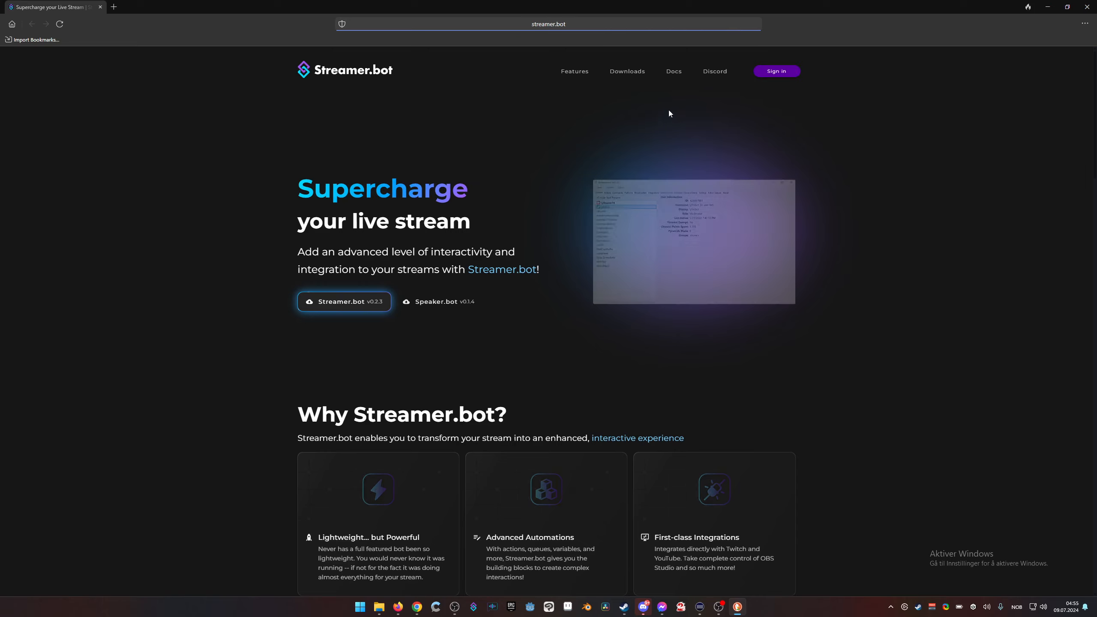
Step: Download the stable v0.2.3 release of Streamer.bot from the site's downloads page and close the browser
{"action": "left_click", "coordinate": [627, 71]}
{"action": "left_click", "coordinate": [510, 250]}
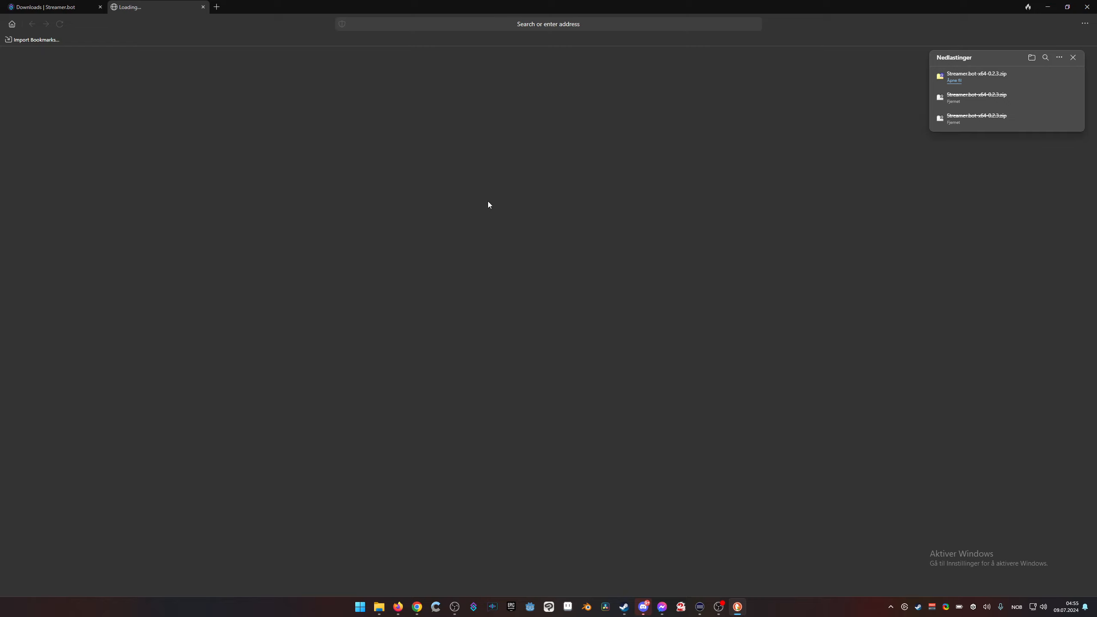
{"action": "left_click", "coordinate": [204, 7]}
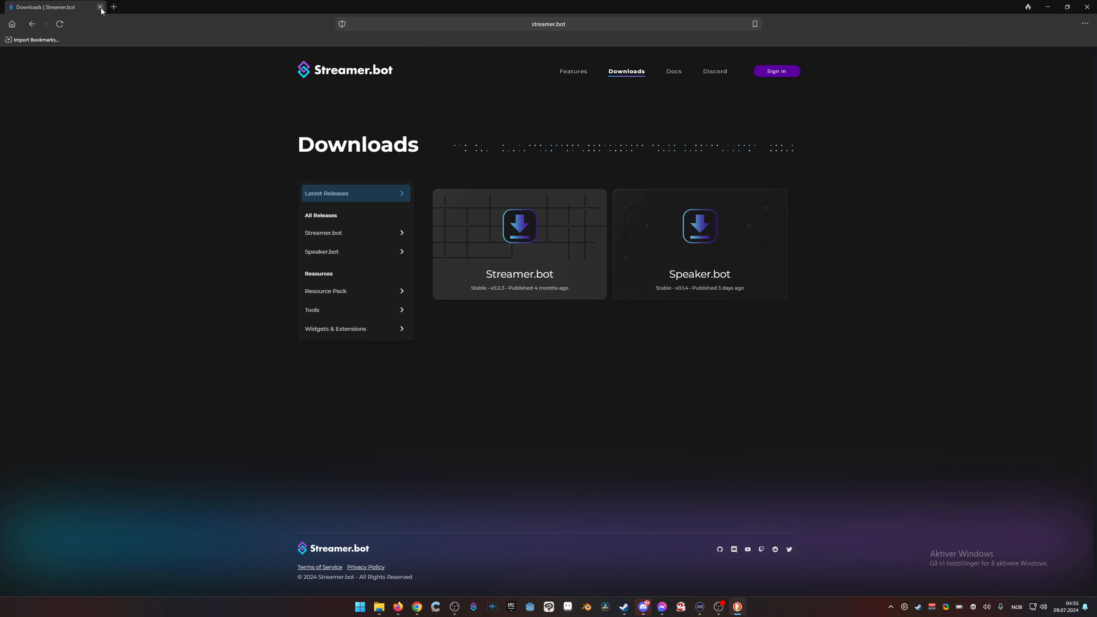
{"action": "left_click", "coordinate": [101, 6]}
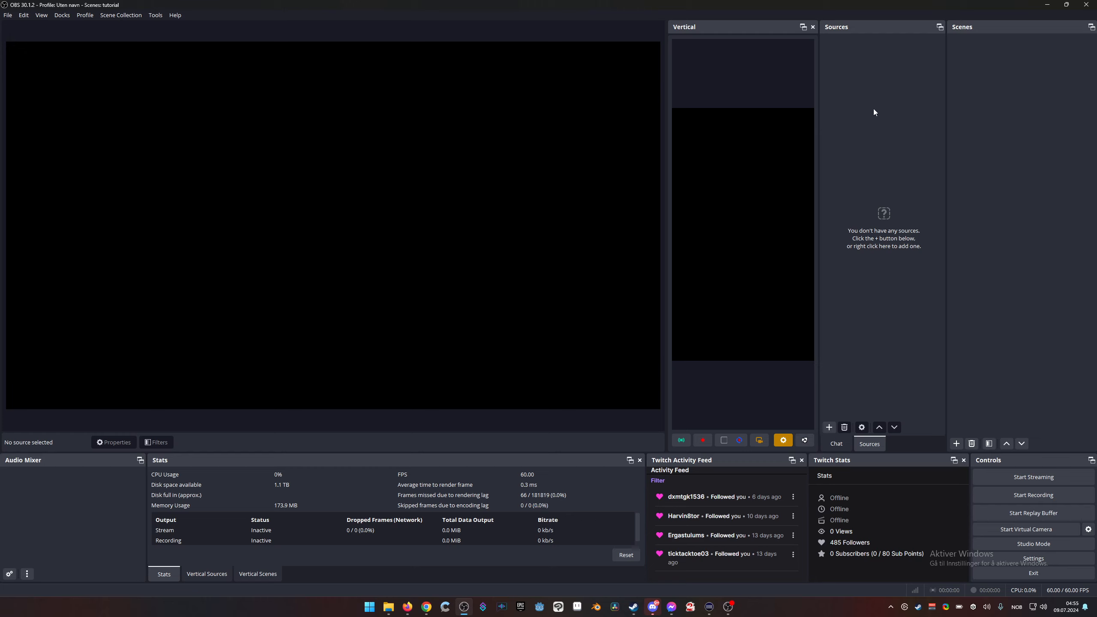
Step: Switch to OBS and add a new scene named "Death Counter Scene"
{"action": "right_click", "coordinate": [973, 105]}
{"action": "left_click", "coordinate": [984, 110]}
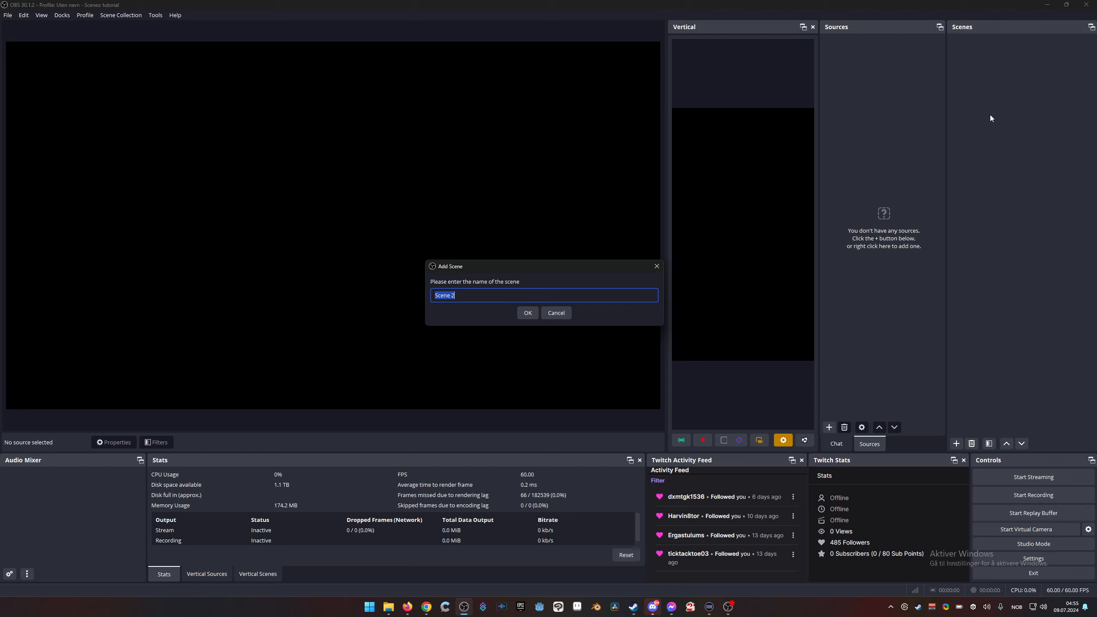
{"action": "type", "text": "Death Counter Scene"}
{"action": "key", "text": "Return"}
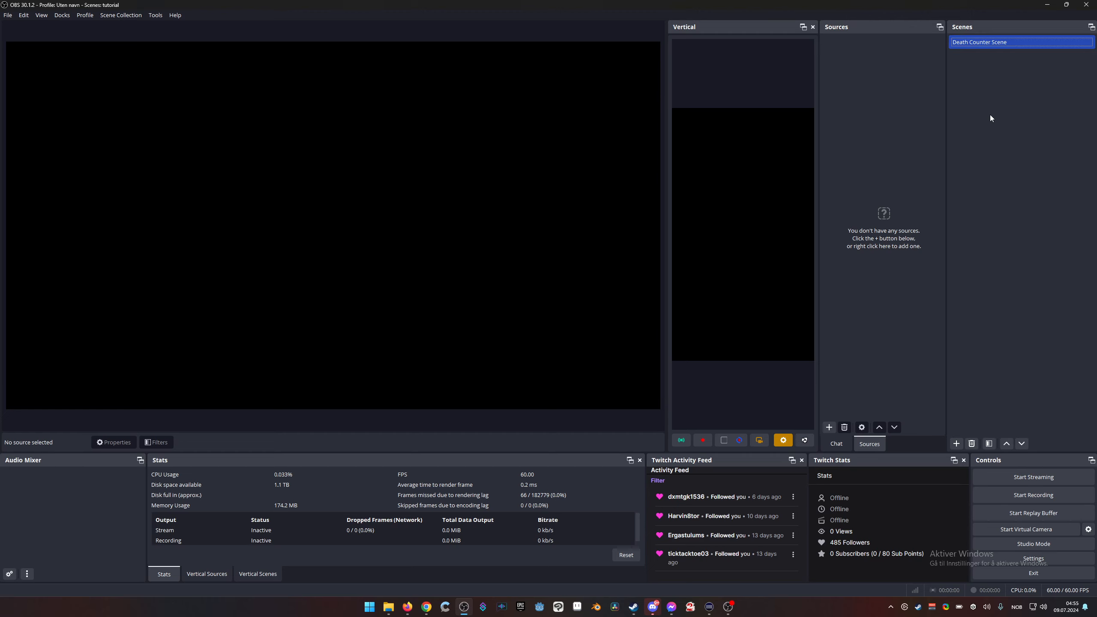
Step: Add a Text (GDI+) source named "Death counter" to the Death Counter Scene with the text "not death"
{"action": "right_click", "coordinate": [866, 143]}
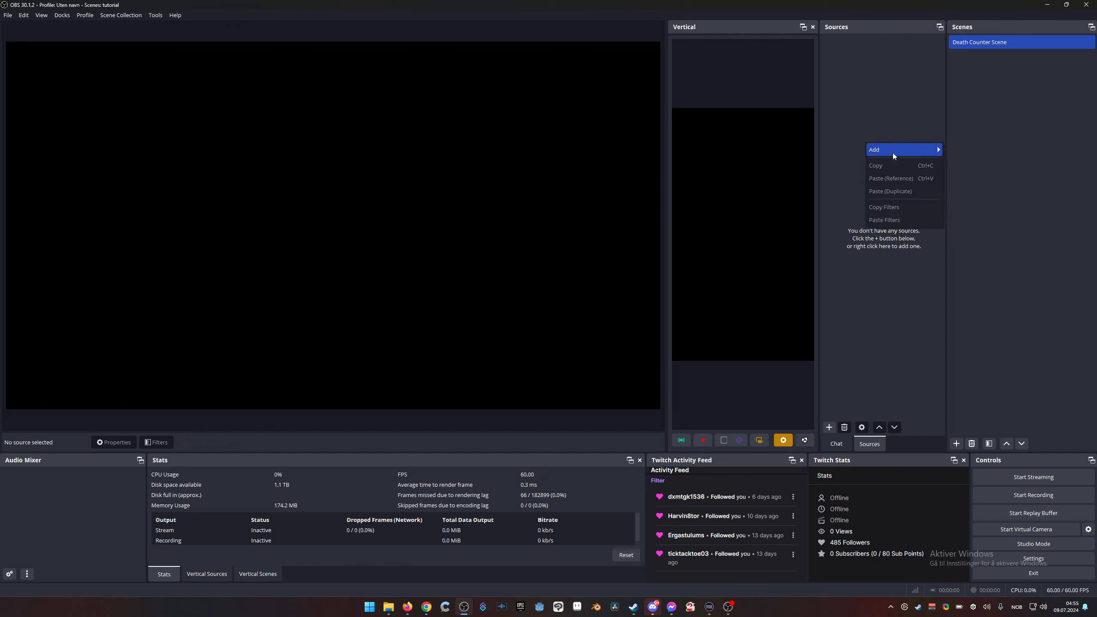
{"action": "mouse_move", "coordinate": [893, 153]}
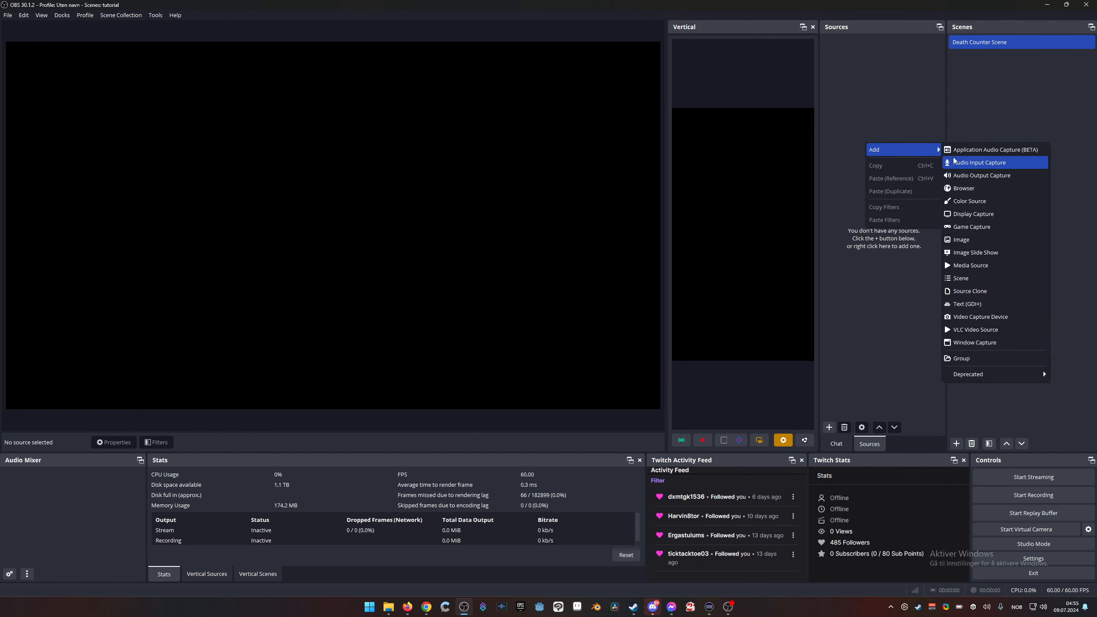
{"action": "left_click", "coordinate": [988, 304]}
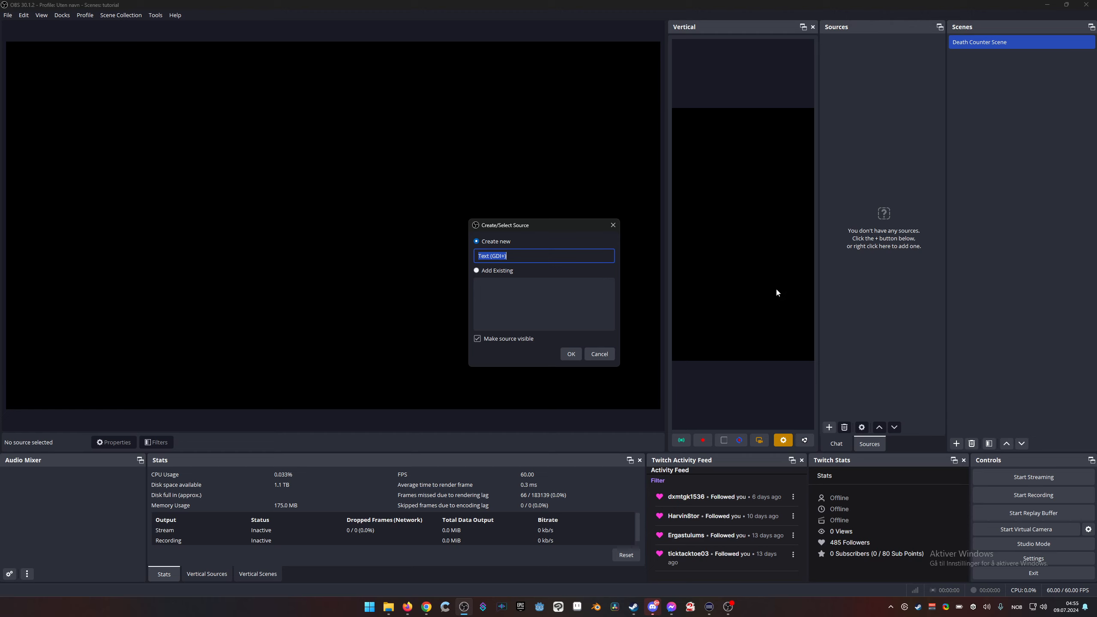
{"action": "type", "text": "Death counter"}
{"action": "left_click", "coordinate": [574, 354]}
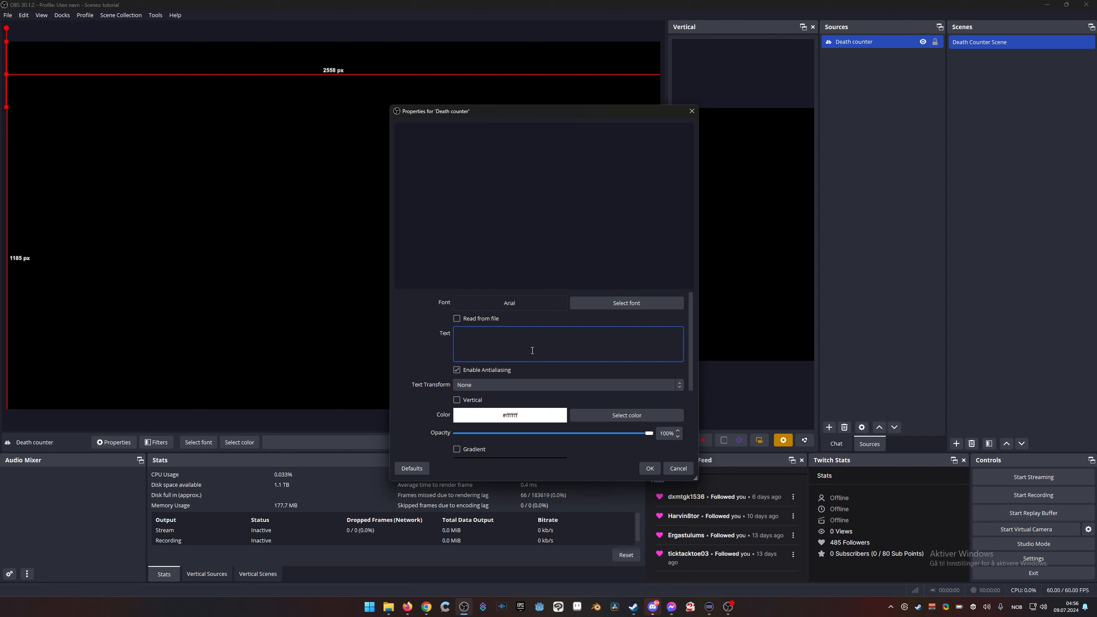
{"action": "type", "text": "not death"}
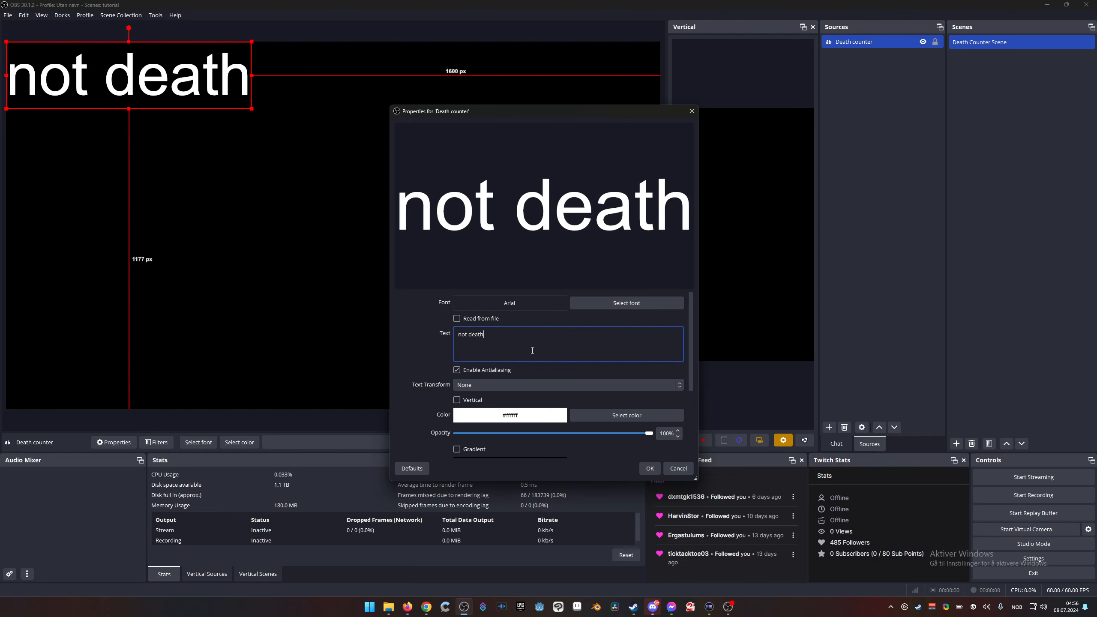
{"action": "left_click", "coordinate": [650, 468]}
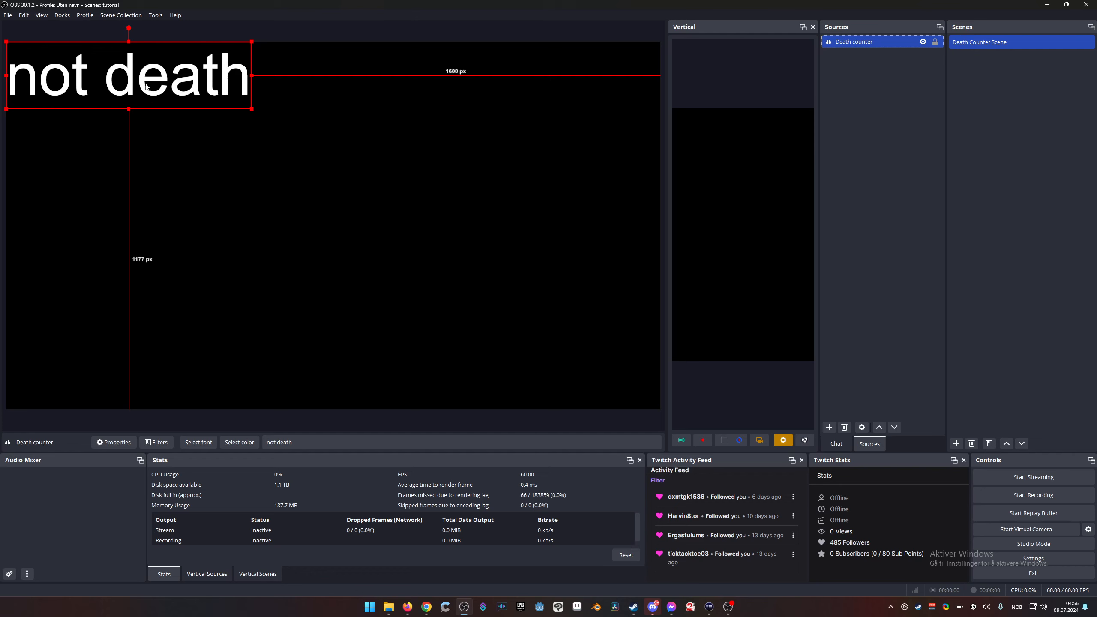
Step: Move the text to about 625 px from the canvas's left edge and 300 px from its top, and lock the source
{"action": "left_click_drag", "start_coordinate": [142, 81], "coordinate": [301, 159]}
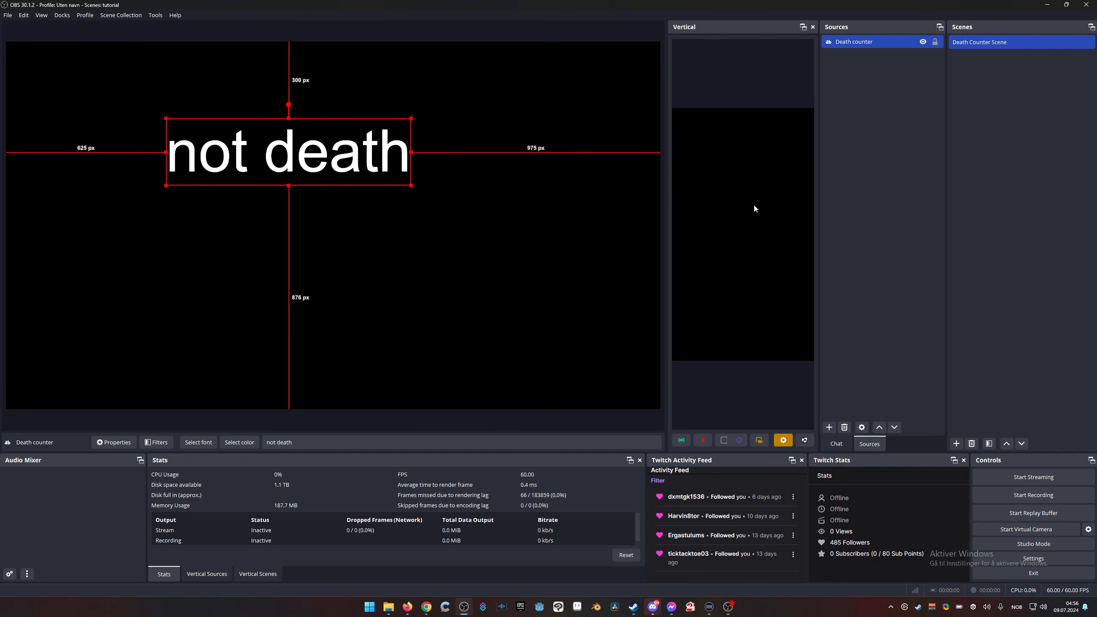
{"action": "left_click", "coordinate": [936, 42]}
Step: Add a second scene named "Stream Scene"
{"action": "left_click", "coordinate": [956, 444]}
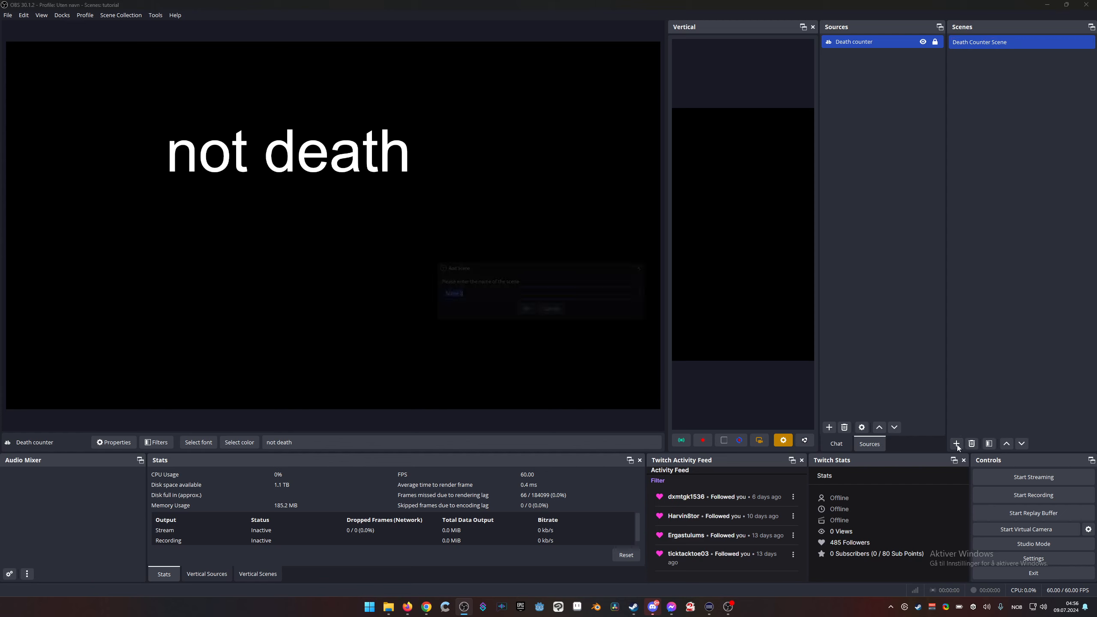
{"action": "type", "text": "Stream Scene"}
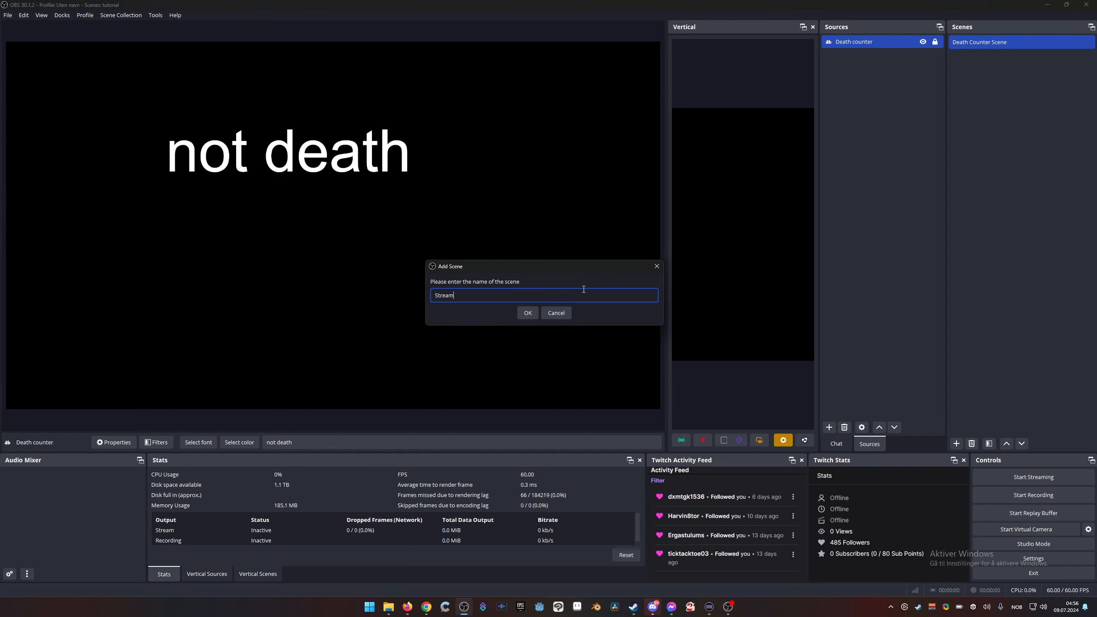
{"action": "key", "text": "Return"}
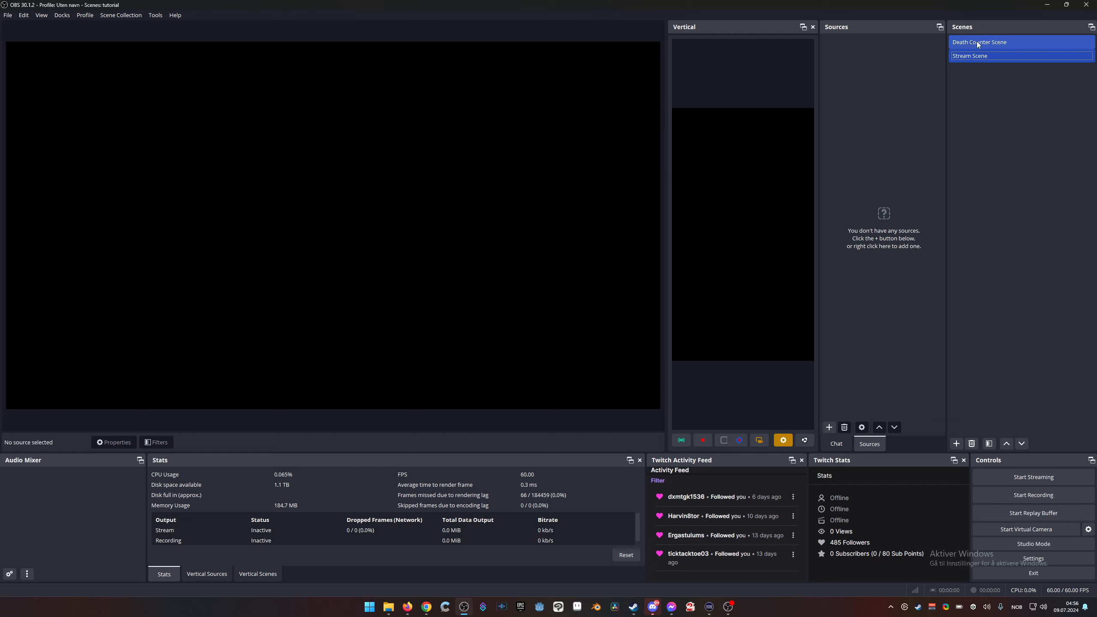
Step: Add the existing Death Counter Scene as a scene source inside the Stream Scene
{"action": "left_click", "coordinate": [829, 427]}
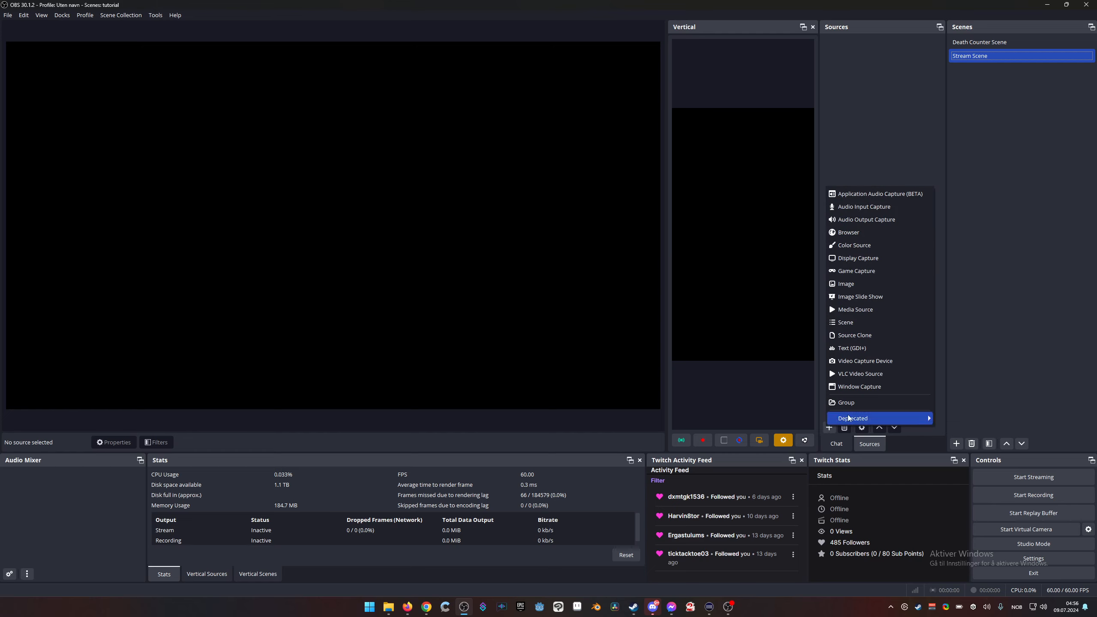
{"action": "left_click", "coordinate": [873, 324]}
{"action": "left_click", "coordinate": [518, 286]}
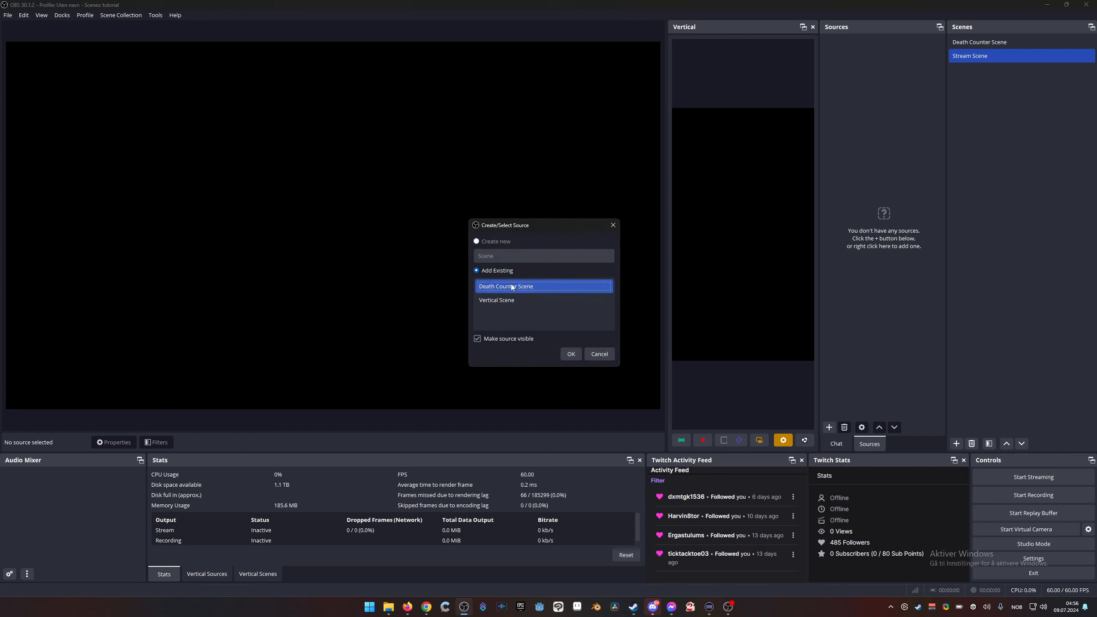
{"action": "left_click", "coordinate": [571, 354]}
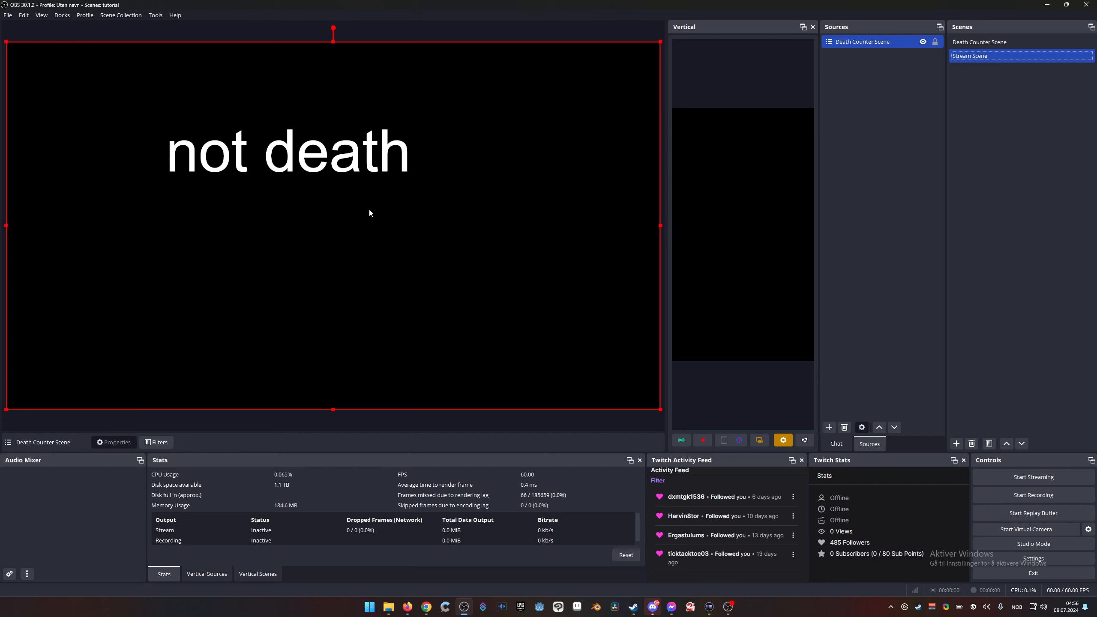
Step: Examine the nested Death Counter Scene's filters and the original scene's source list, and return to the Stream Scene
{"action": "left_click_drag", "start_coordinate": [327, 181], "coordinate": [353, 164]}
{"action": "right_click", "coordinate": [887, 42]}
{"action": "left_click", "coordinate": [908, 345]}
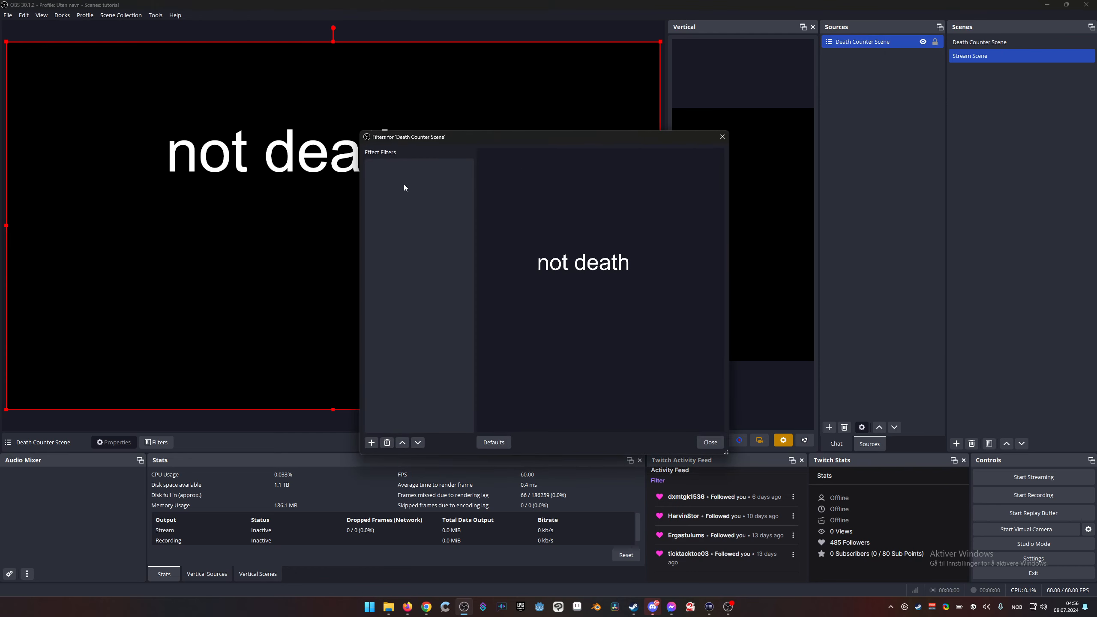
{"action": "left_click", "coordinate": [710, 443]}
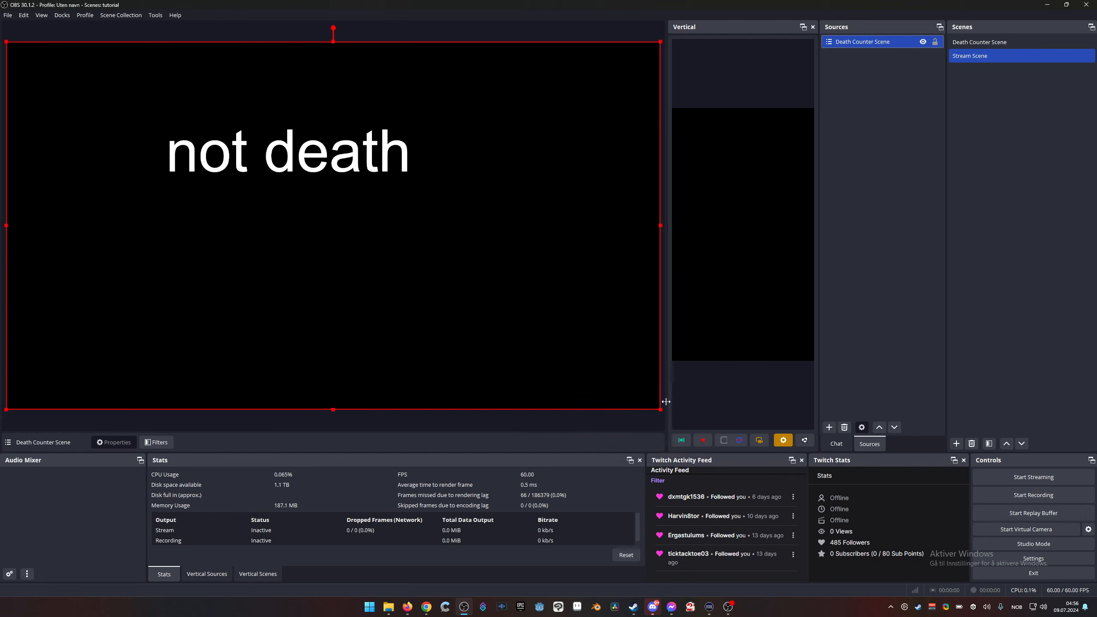
{"action": "left_click", "coordinate": [1001, 42]}
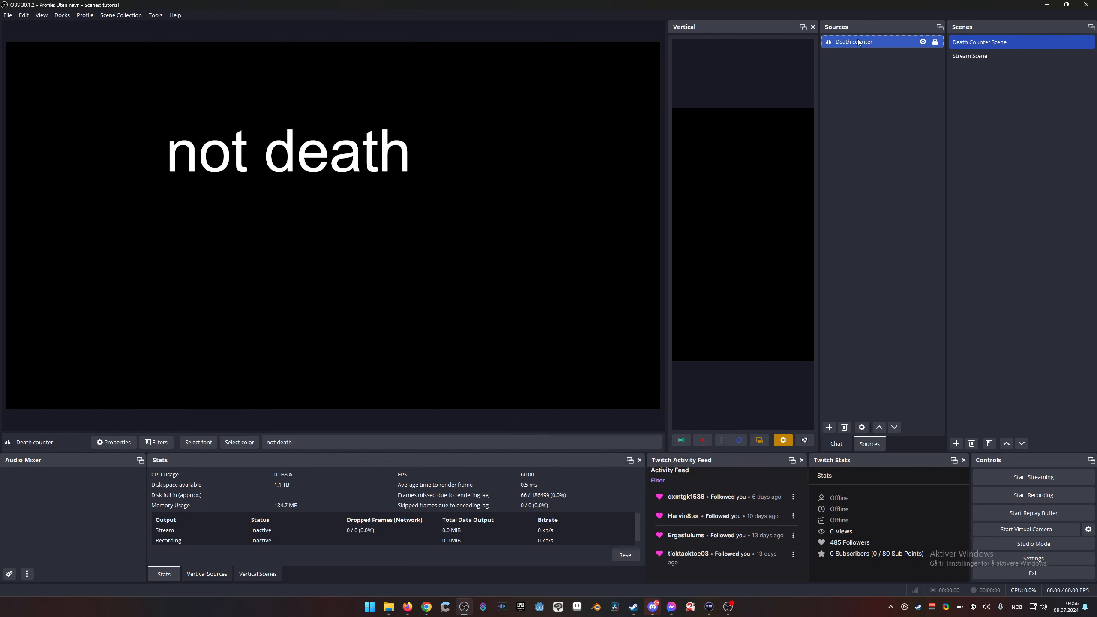
{"action": "left_click", "coordinate": [878, 97]}
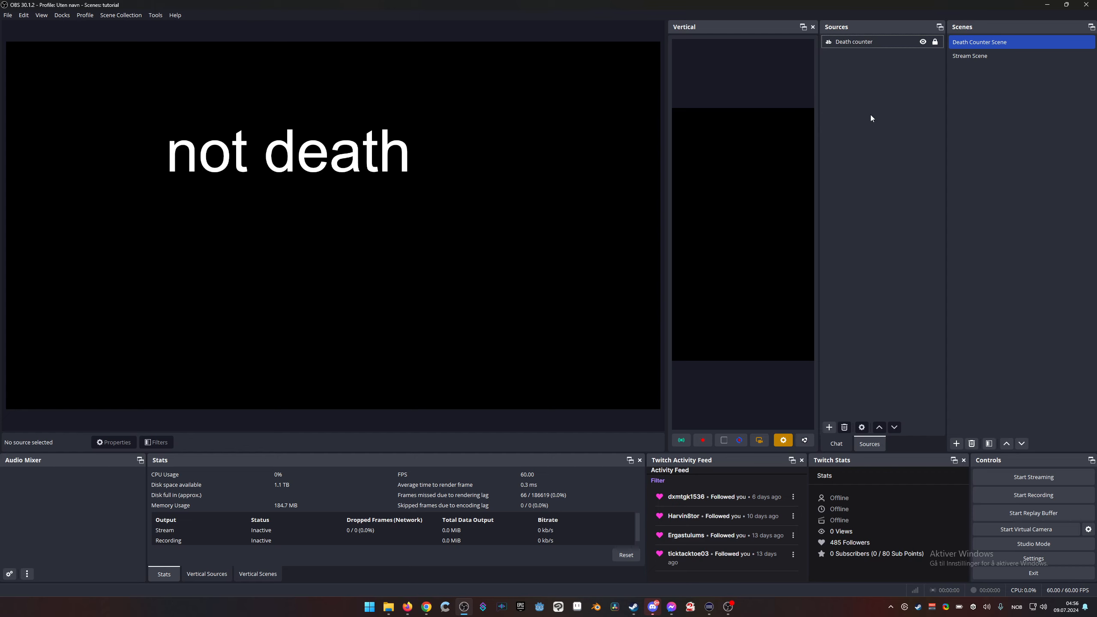
{"action": "left_click", "coordinate": [966, 60]}
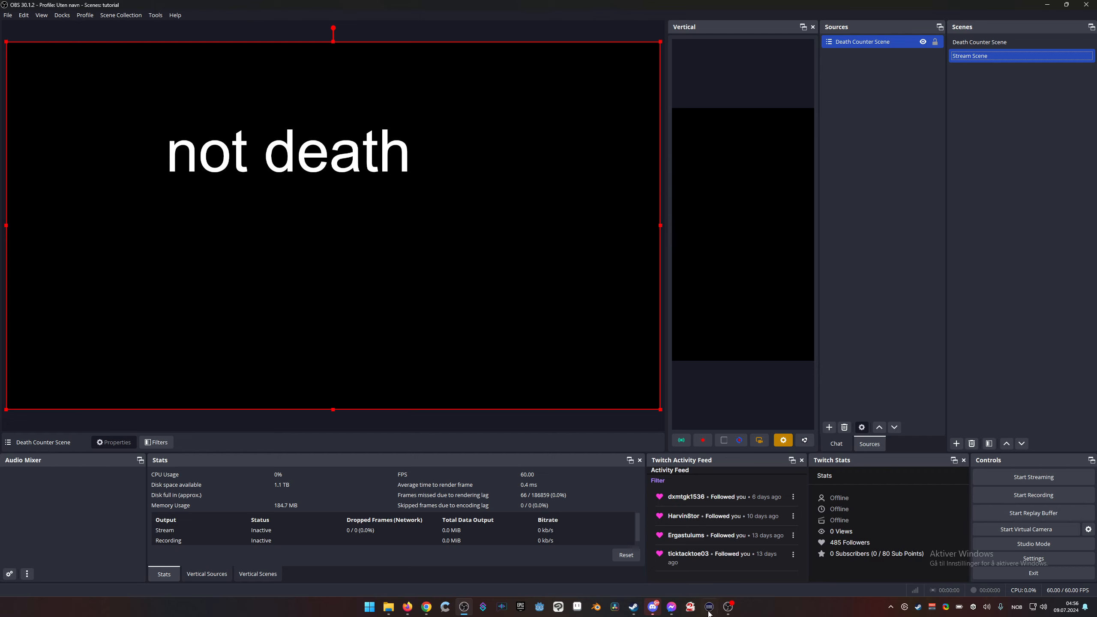
Step: Extract Streamer.bot-x64-0.2.3.zip in the Downloads folder with 7-Zip into a folder of the same name
{"action": "mouse_move", "coordinate": [728, 613]}
{"action": "left_click", "coordinate": [388, 607]}
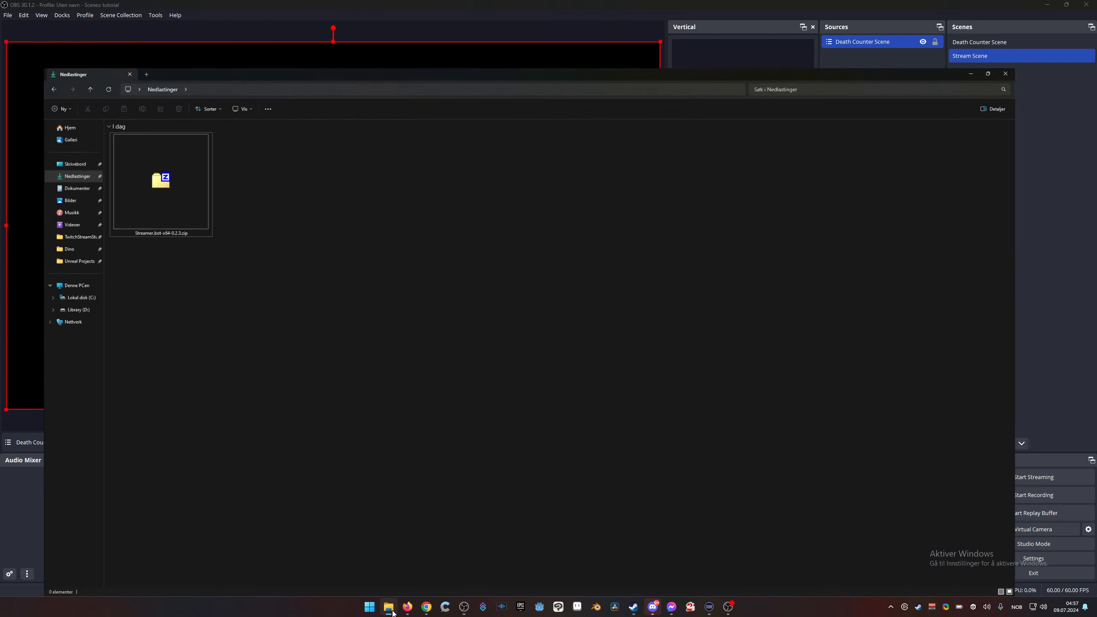
{"action": "right_click", "coordinate": [131, 131]}
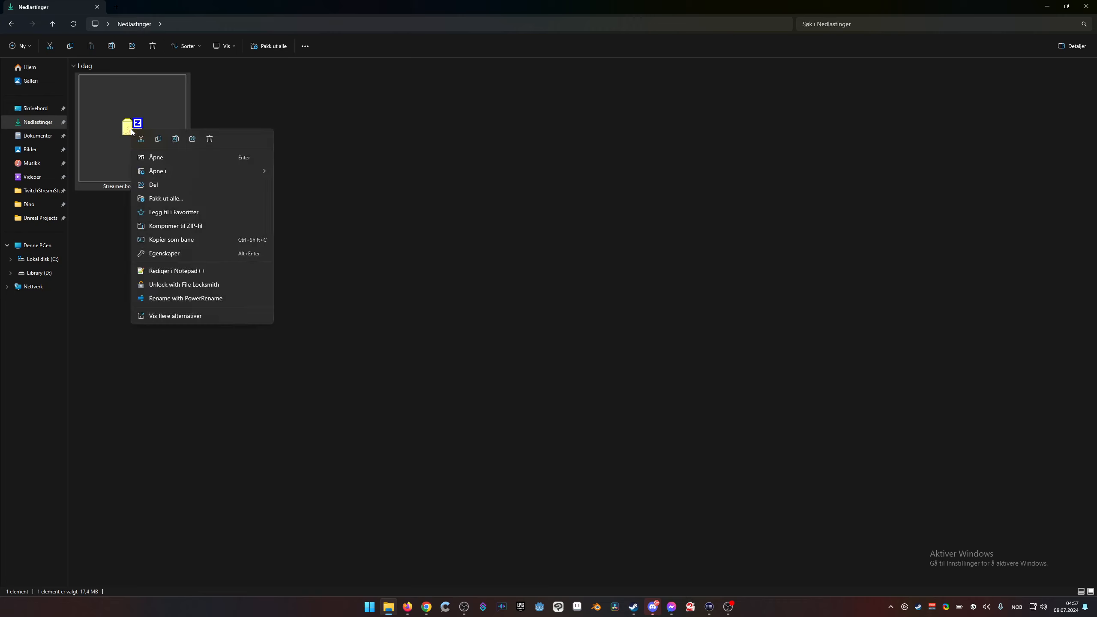
{"action": "left_click", "coordinate": [174, 316]}
{"action": "mouse_move", "coordinate": [223, 204]}
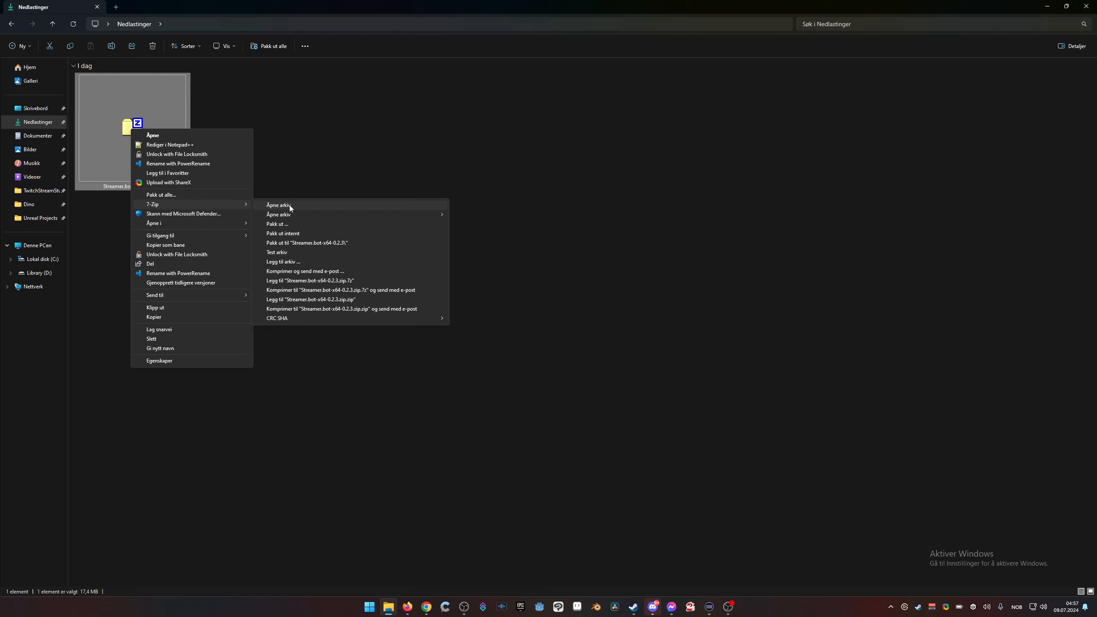
{"action": "left_click", "coordinate": [313, 242]}
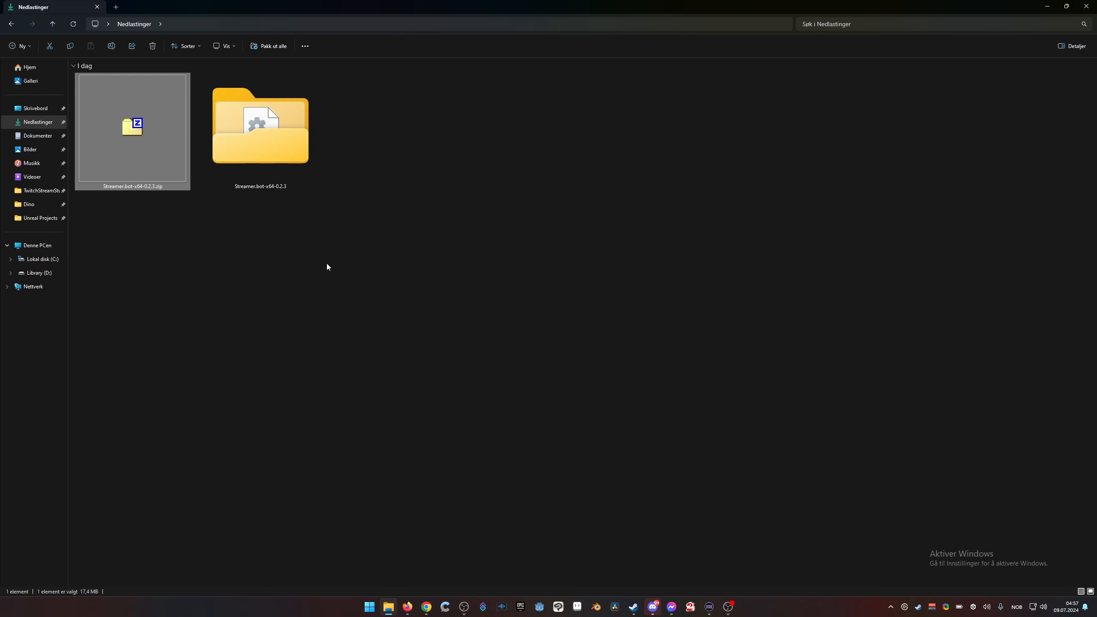
Step: Launch Streamer.bot.exe from the extracted folder, minimize the file window and reposition the Streamer.bot window over OBS
{"action": "double_click", "coordinate": [271, 149]}
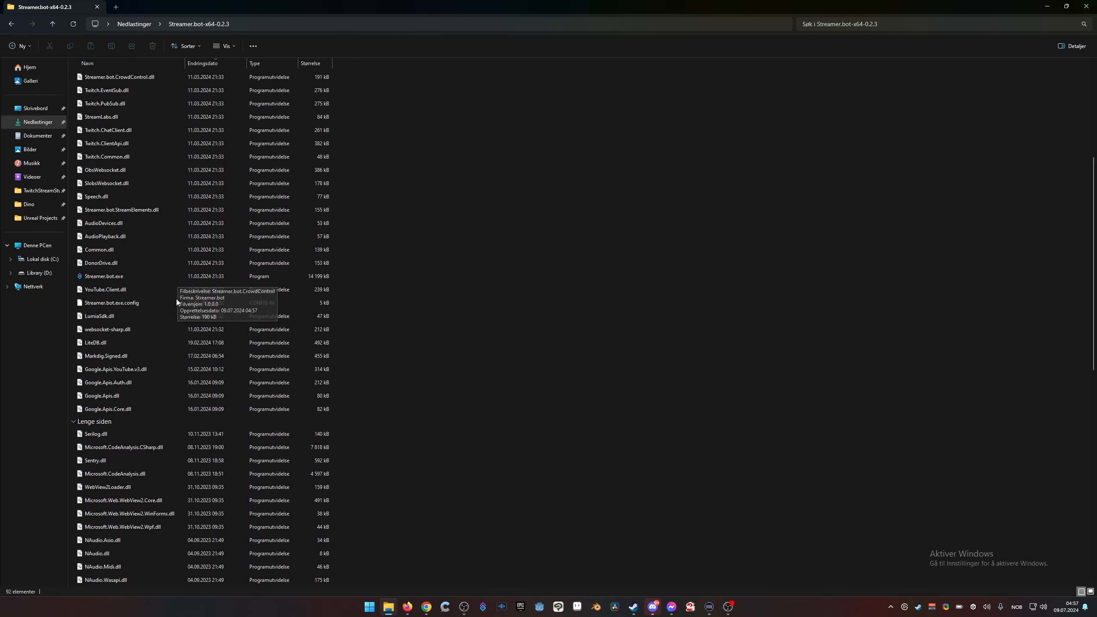
{"action": "left_click", "coordinate": [144, 278]}
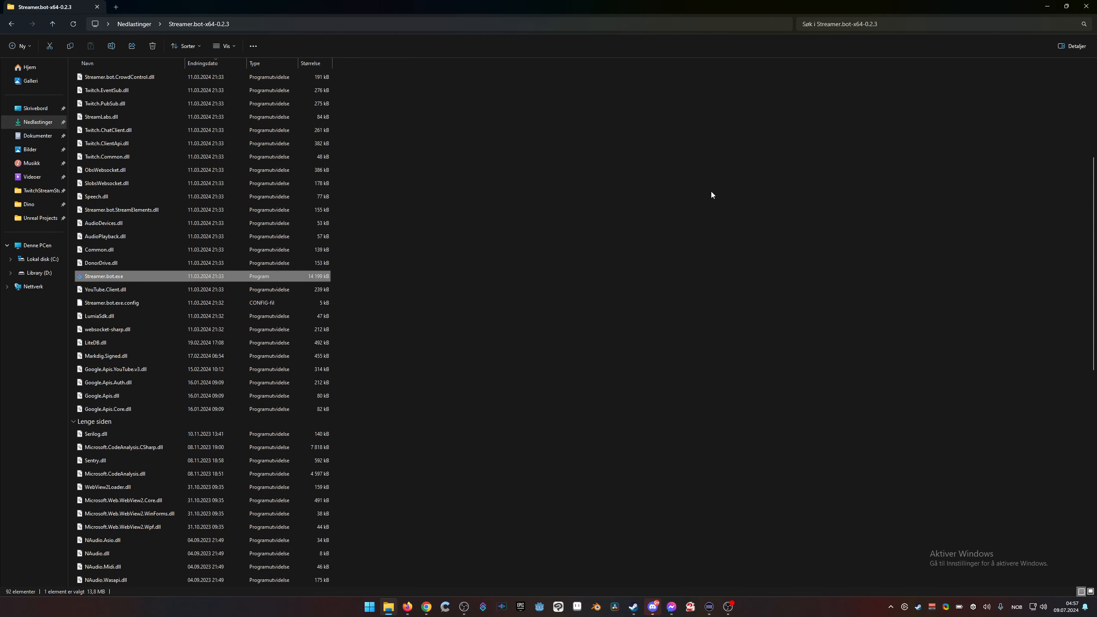
{"action": "left_click", "coordinate": [1048, 6]}
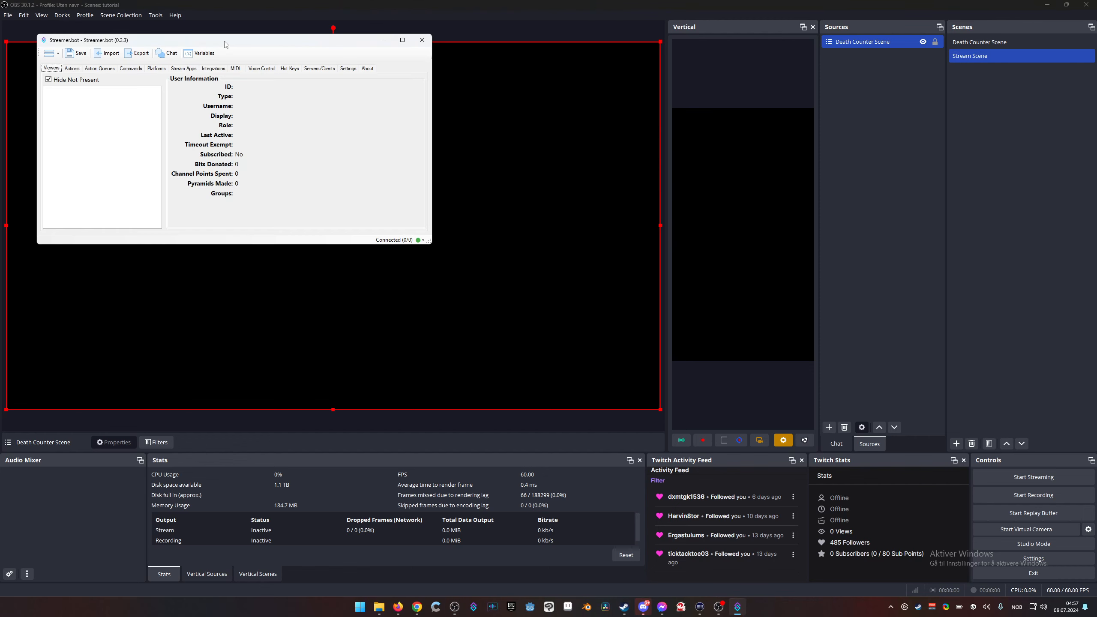
{"action": "left_click_drag", "start_coordinate": [225, 48], "coordinate": [421, 99]}
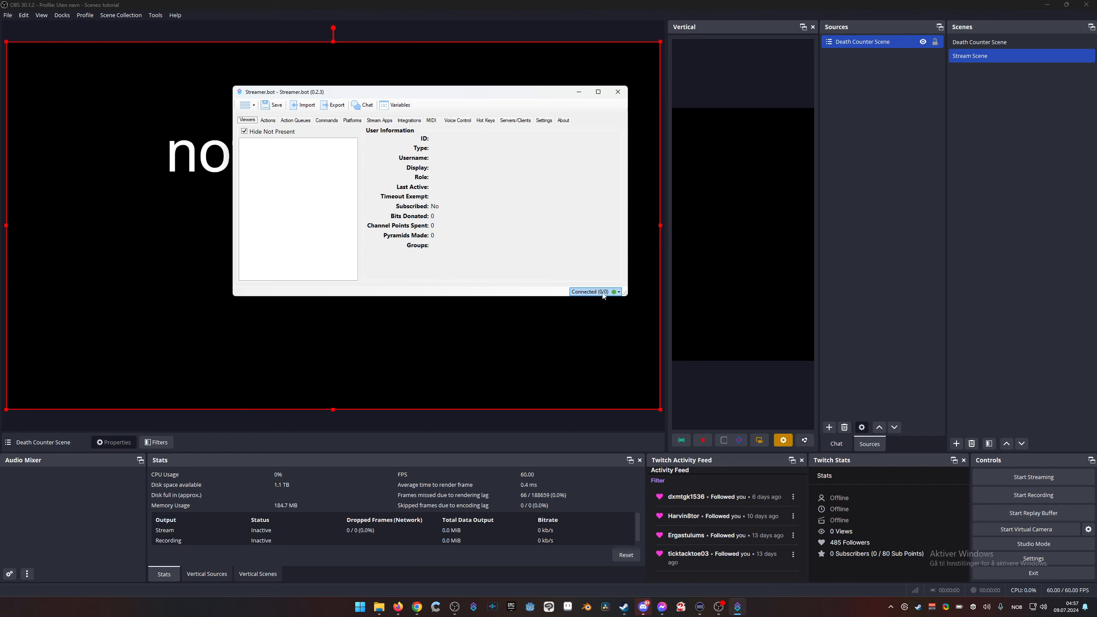
{"action": "left_click_drag", "start_coordinate": [435, 92], "coordinate": [519, 89]}
Step: Accept the OBS WebSocket server settings with the server and authentication enabled on port 4455
{"action": "left_click", "coordinate": [156, 15]}
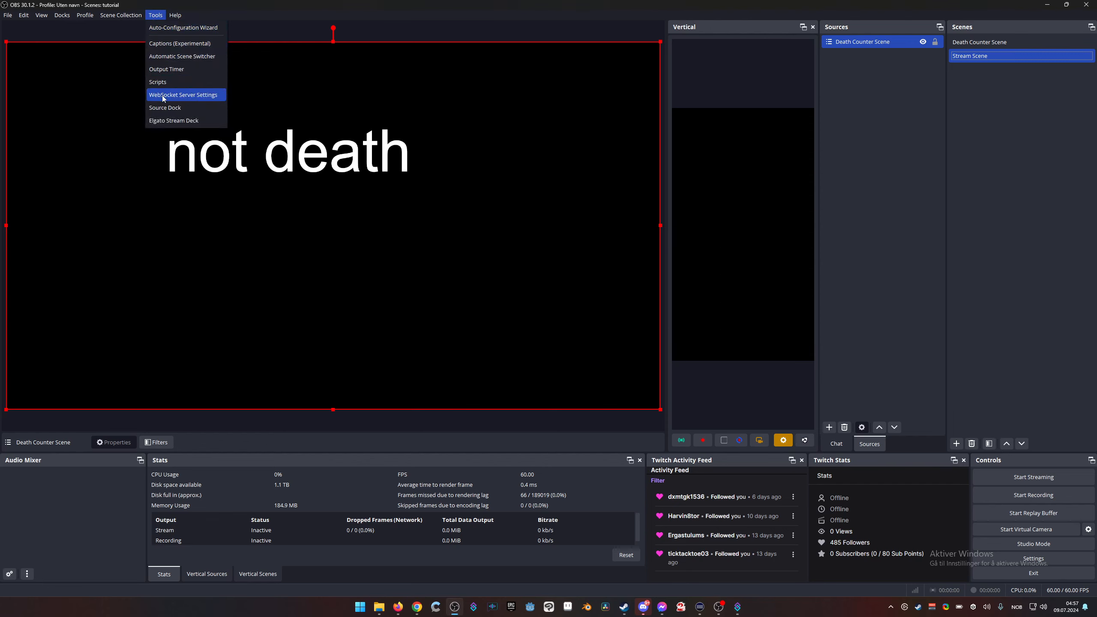
{"action": "left_click", "coordinate": [163, 97]}
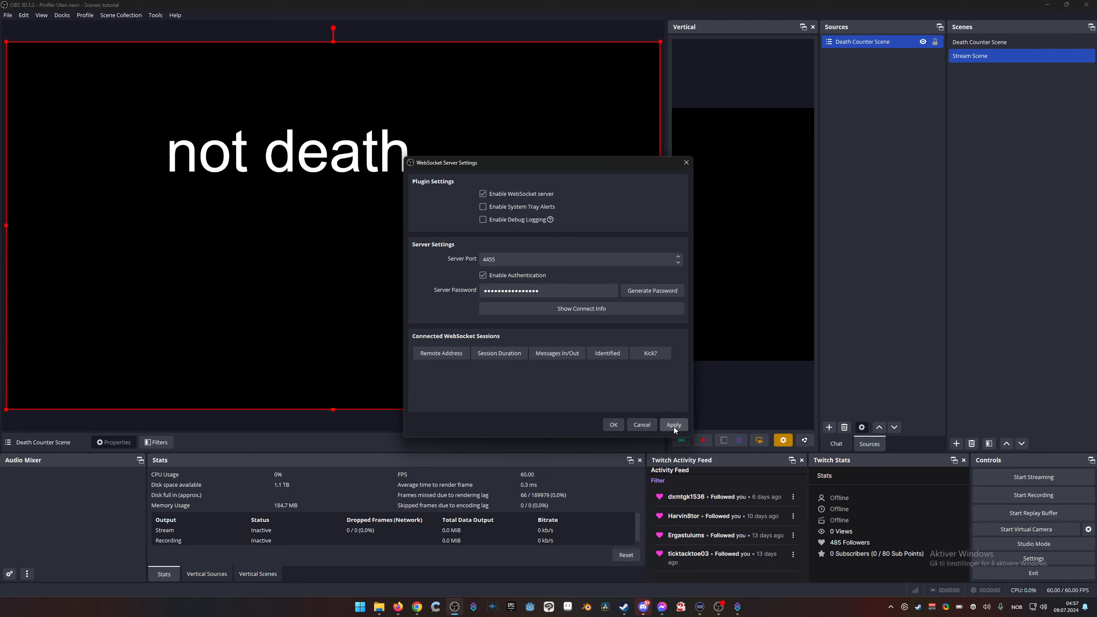
{"action": "left_click", "coordinate": [619, 427]}
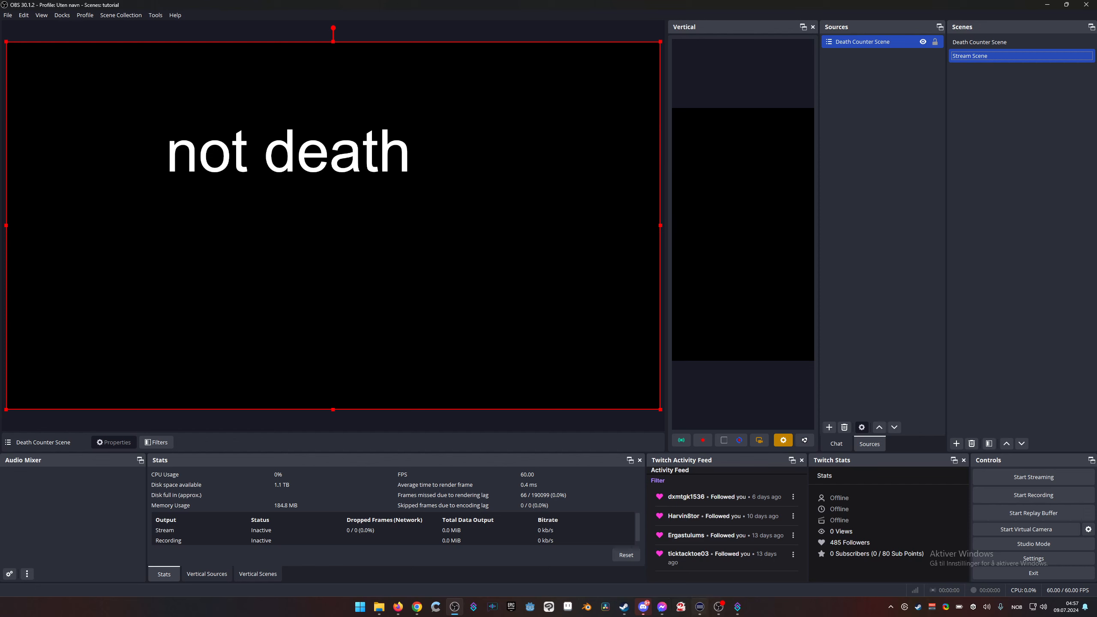
Step: Switch to Streamer.bot and start a new OBS stream app connection named OBS with version v5.x
{"action": "left_click", "coordinate": [737, 607]}
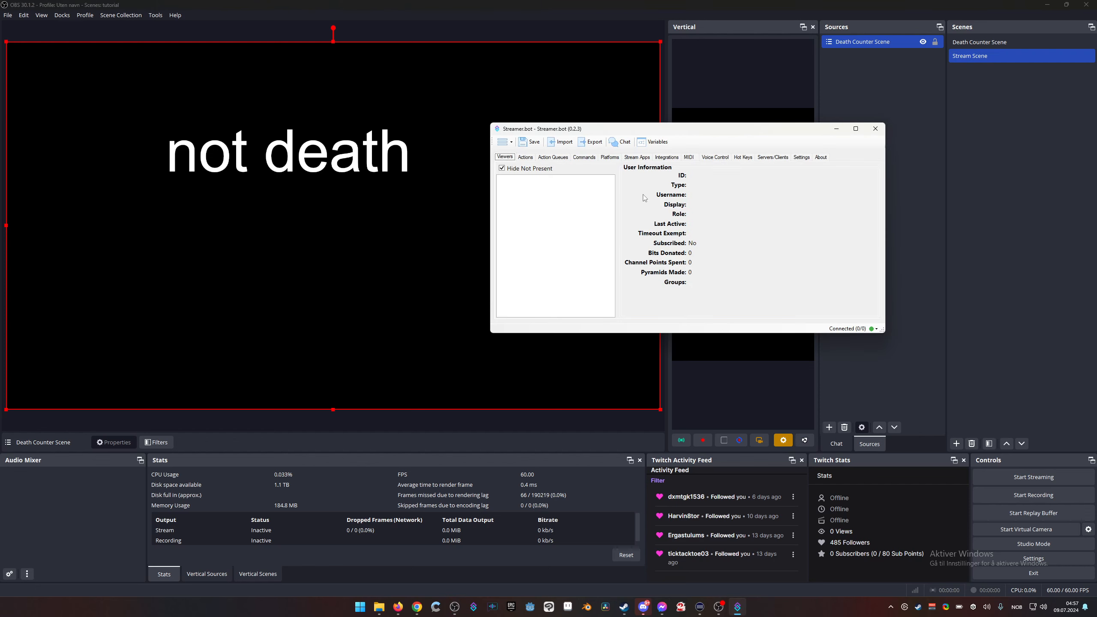
{"action": "left_click", "coordinate": [637, 158]}
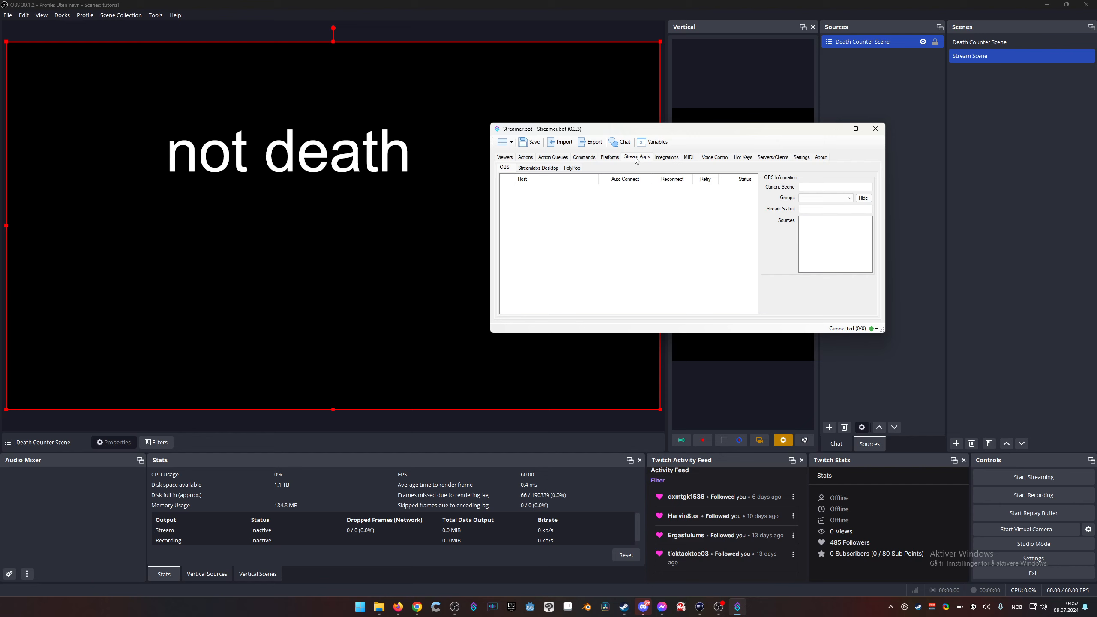
{"action": "right_click", "coordinate": [538, 221]}
{"action": "left_click", "coordinate": [558, 226]}
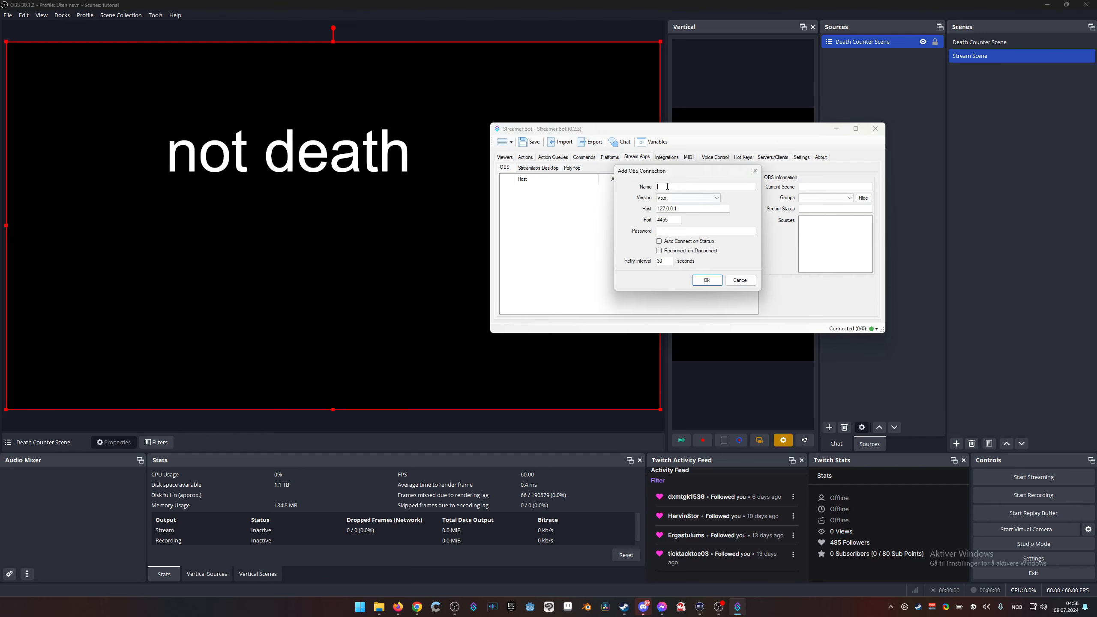
{"action": "type", "text": "OBS"}
{"action": "left_click", "coordinate": [679, 201]}
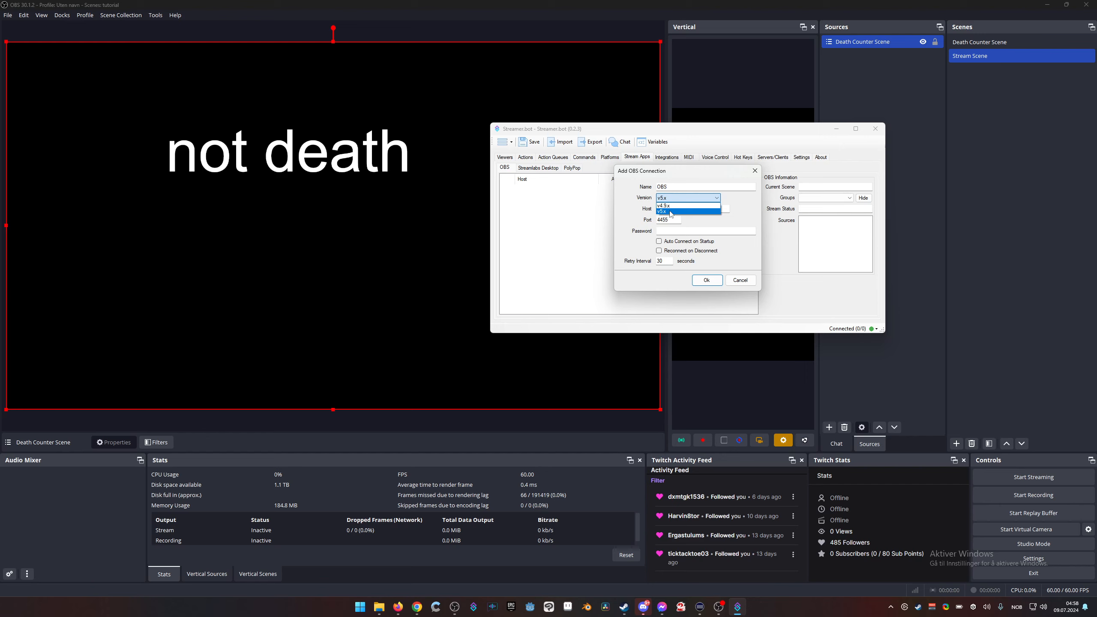
{"action": "left_click", "coordinate": [672, 212]}
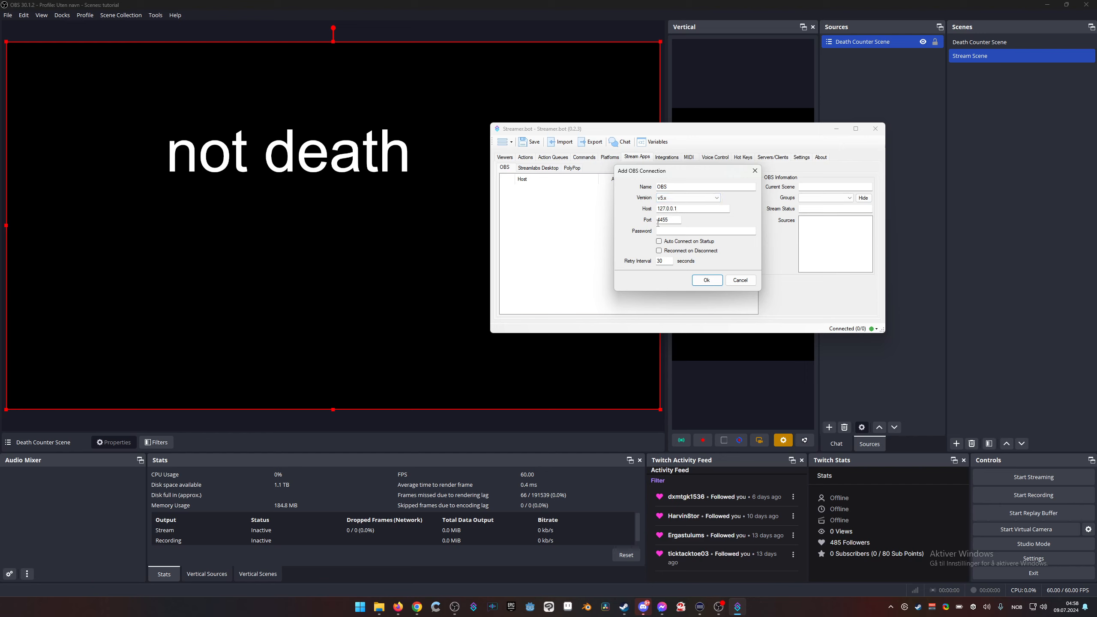
Step: Paste the OBS WebSocket server password from the clipboard history into the connection's password field
{"action": "left_click", "coordinate": [677, 230]}
{"action": "key", "text": "ctrl+v"}
{"action": "key", "text": "ctrl+a"}
{"action": "key", "text": "BackSpace"}
{"action": "key", "text": "super+v"}
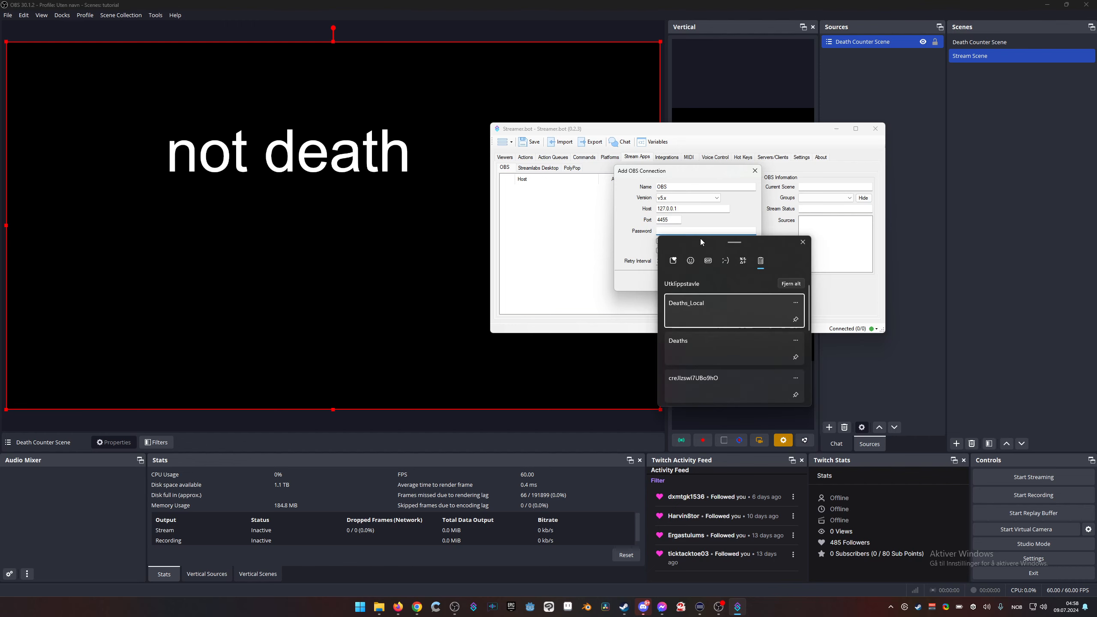
{"action": "left_click", "coordinate": [714, 389]}
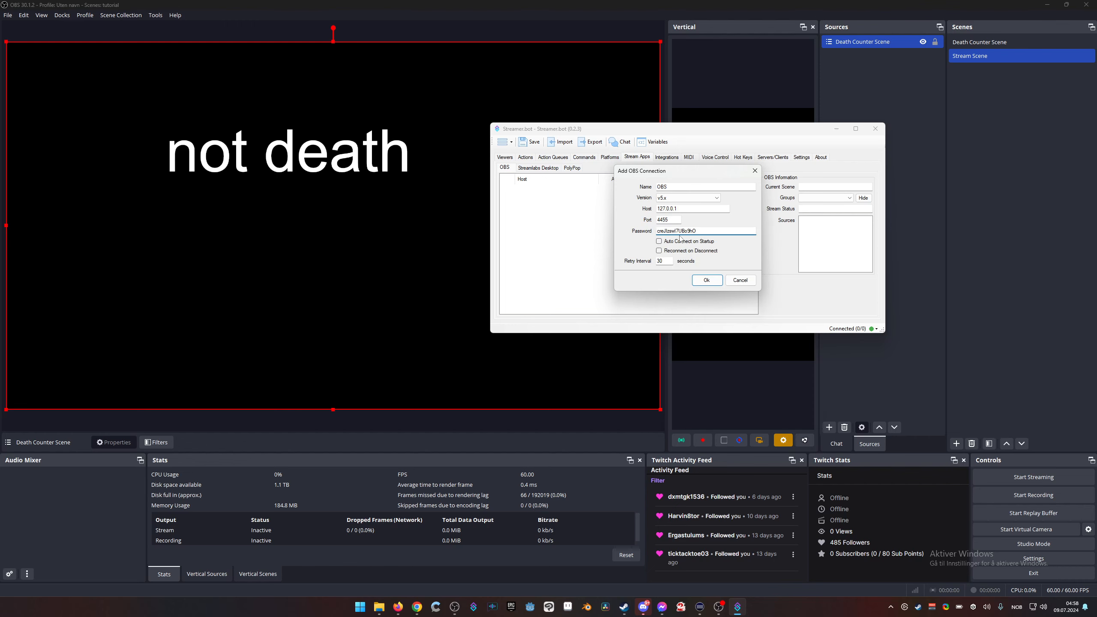
Step: Enable Auto Connect on Startup and Reconnect on Disconnect, save the OBS connection and connect it
{"action": "left_click", "coordinate": [659, 243]}
{"action": "left_click", "coordinate": [659, 251]}
{"action": "left_click", "coordinate": [708, 280]}
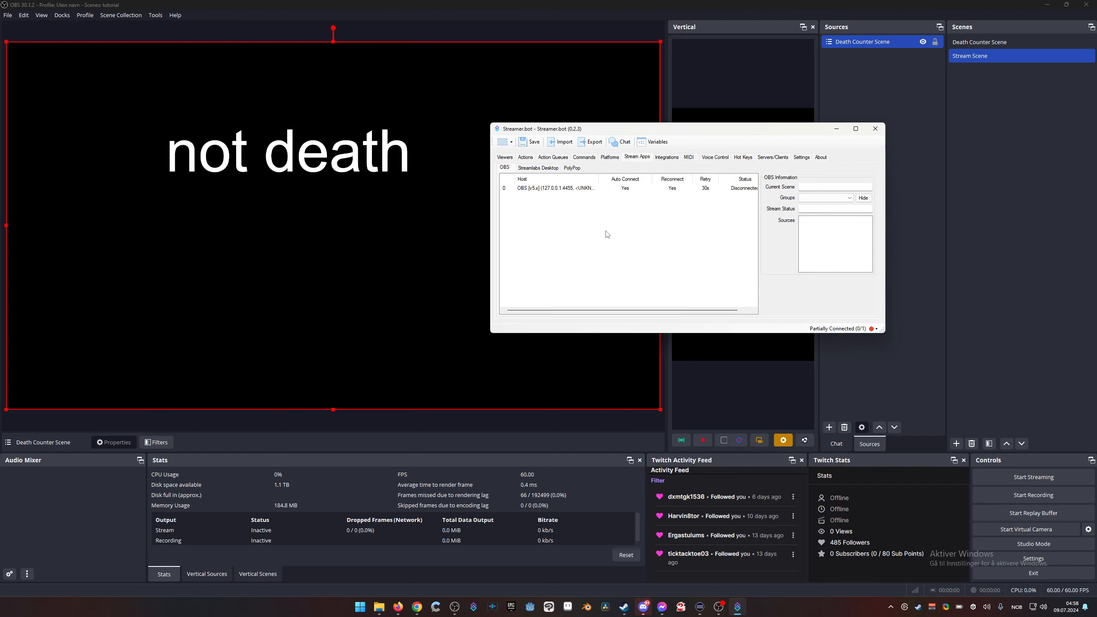
{"action": "right_click", "coordinate": [575, 190]}
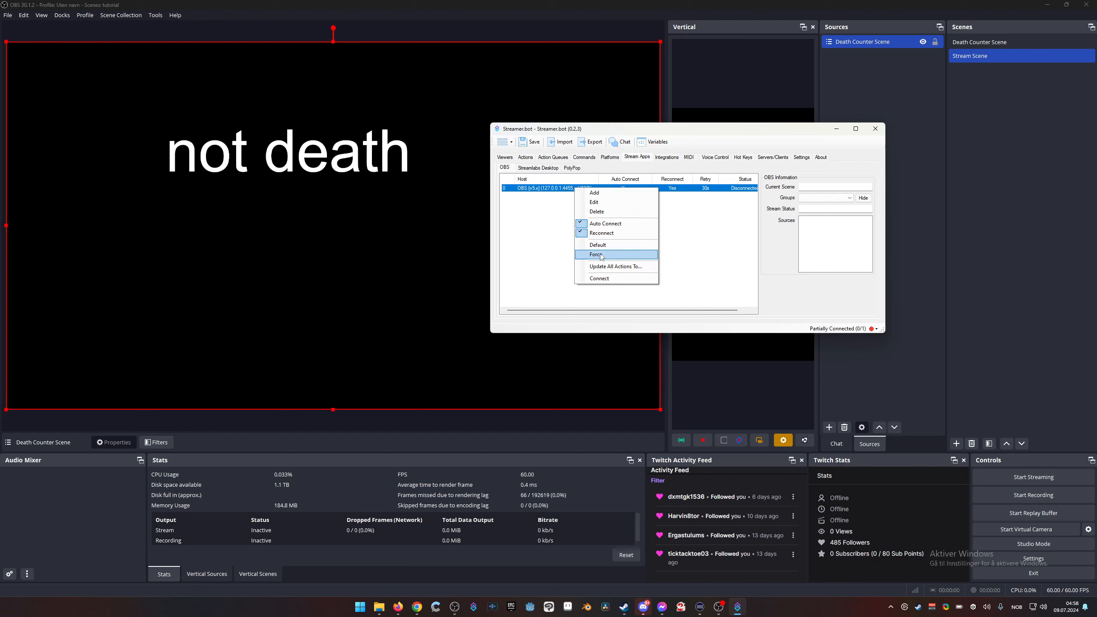
{"action": "left_click", "coordinate": [601, 278]}
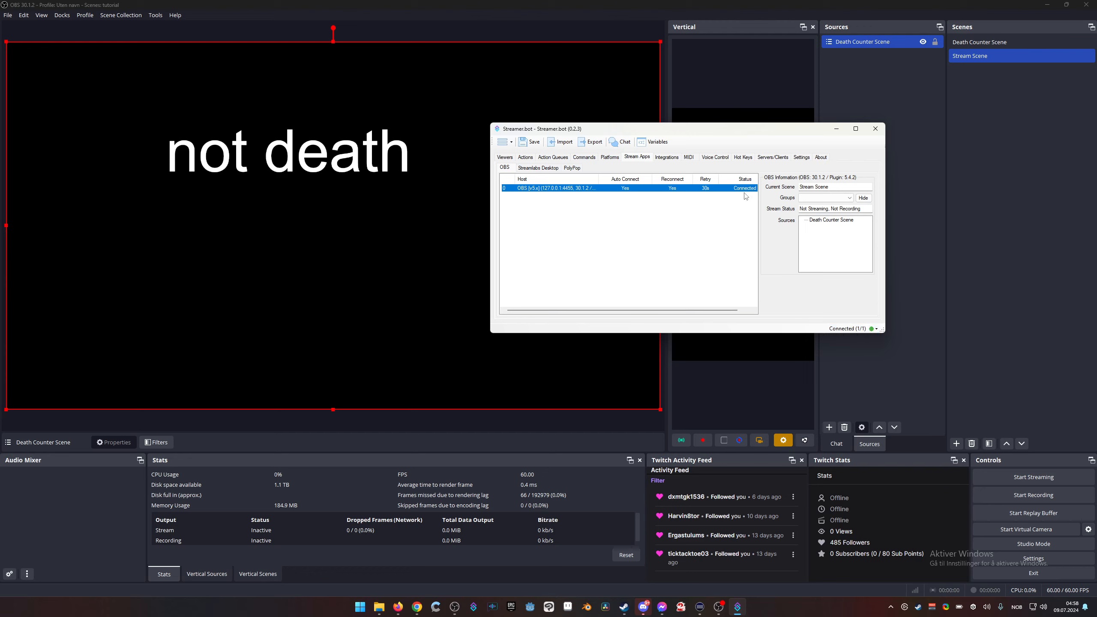
Step: Add an action named Death Counter Increase in the group Counters, keeping the Default queue
{"action": "left_click", "coordinate": [526, 158]}
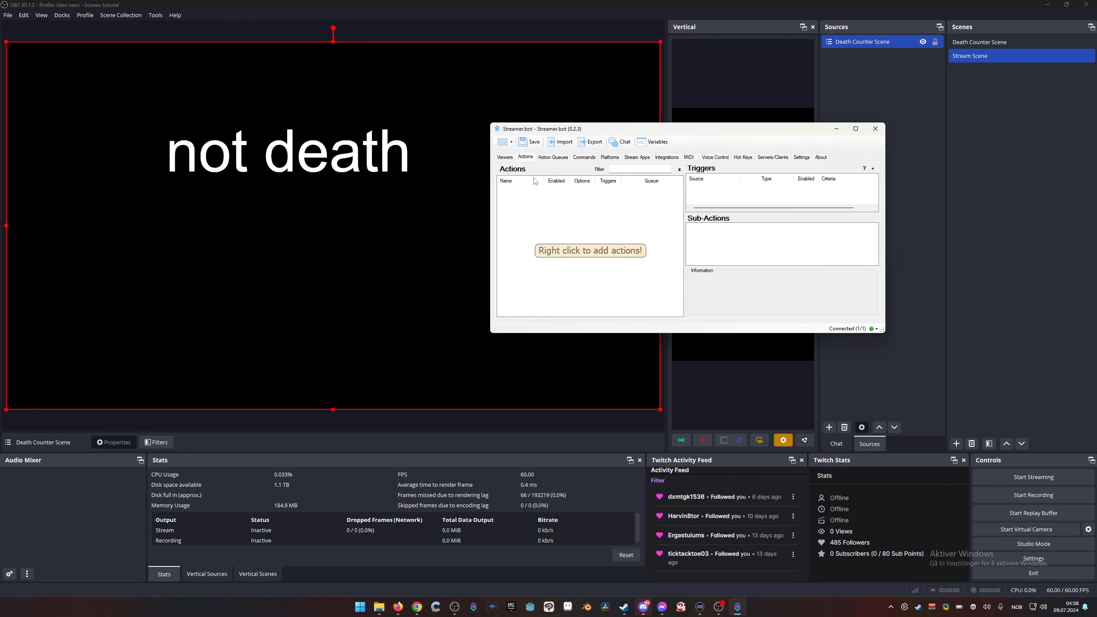
{"action": "right_click", "coordinate": [545, 211]}
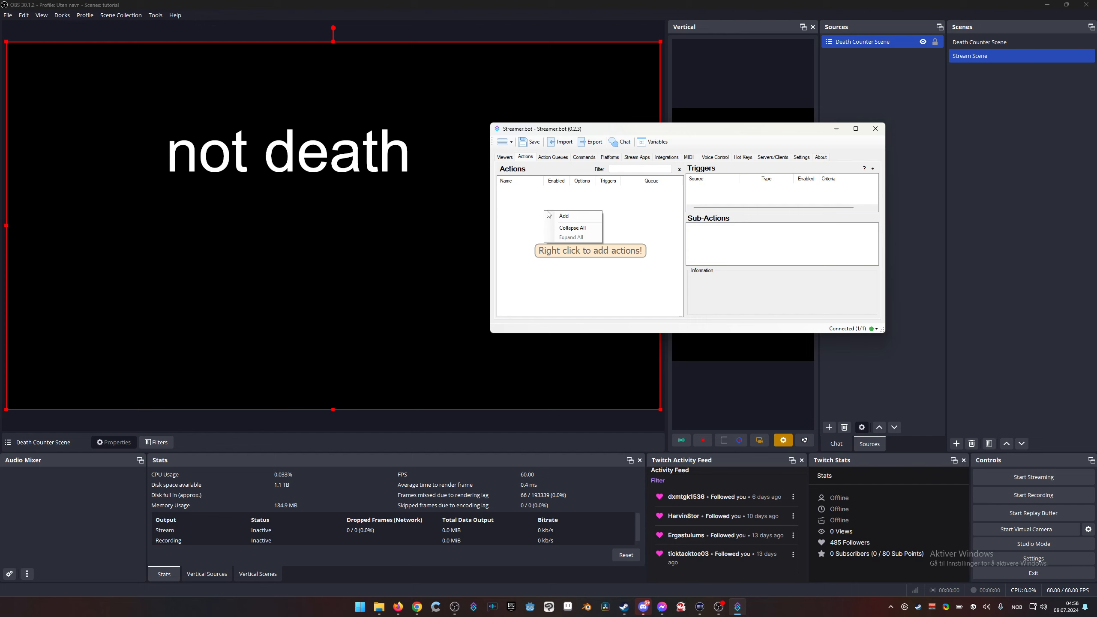
{"action": "left_click", "coordinate": [569, 217]}
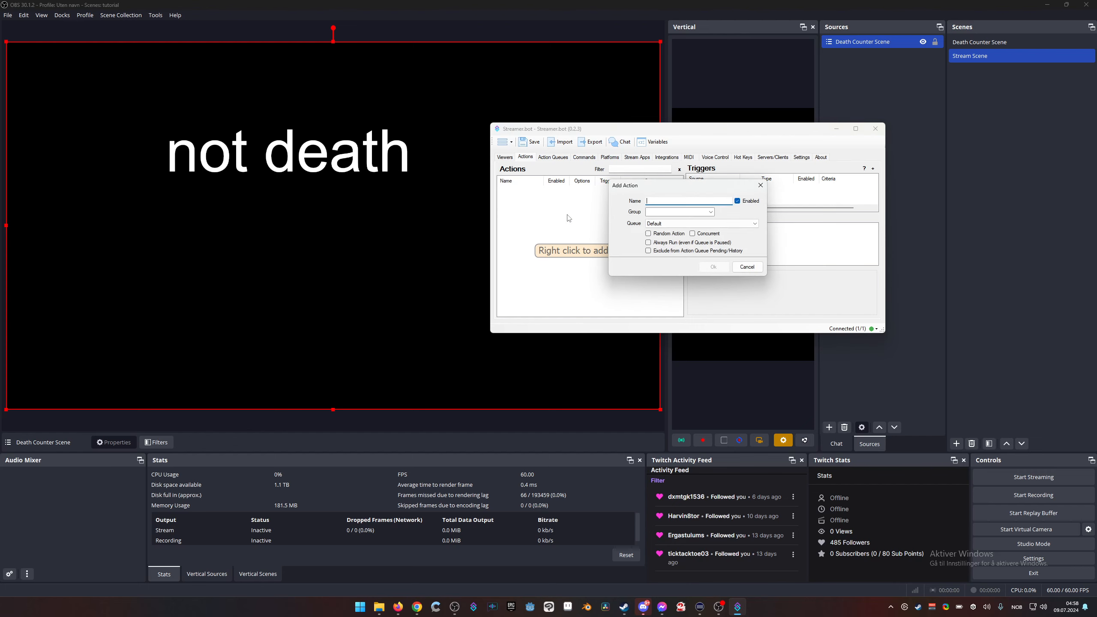
{"action": "type", "text": "Death Counter Increase"}
{"action": "left_click", "coordinate": [665, 213]}
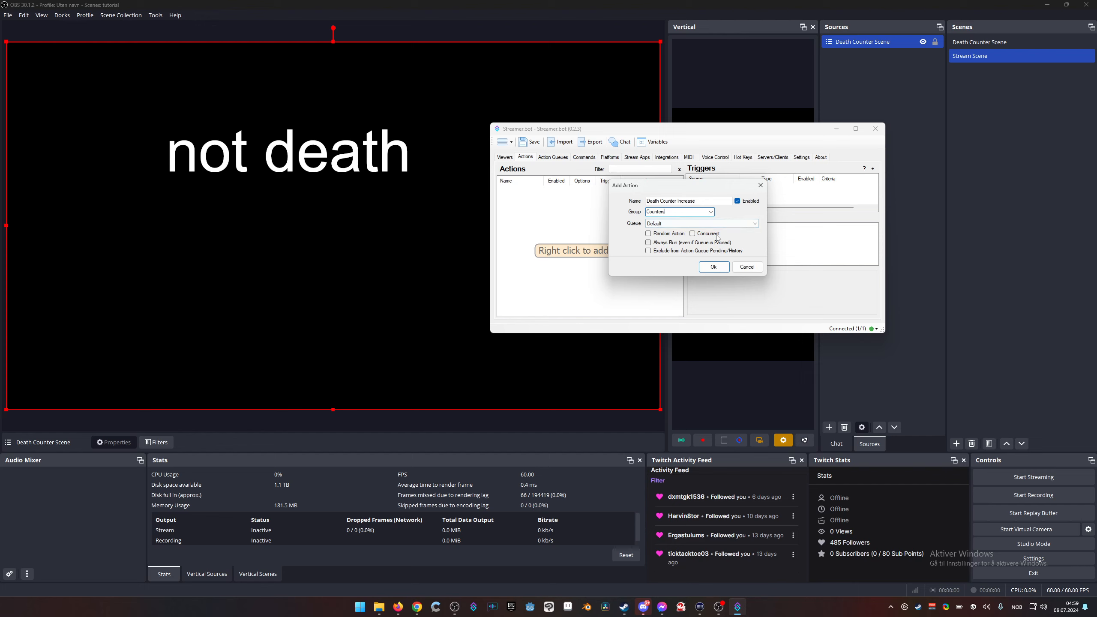
{"action": "left_click", "coordinate": [714, 268]}
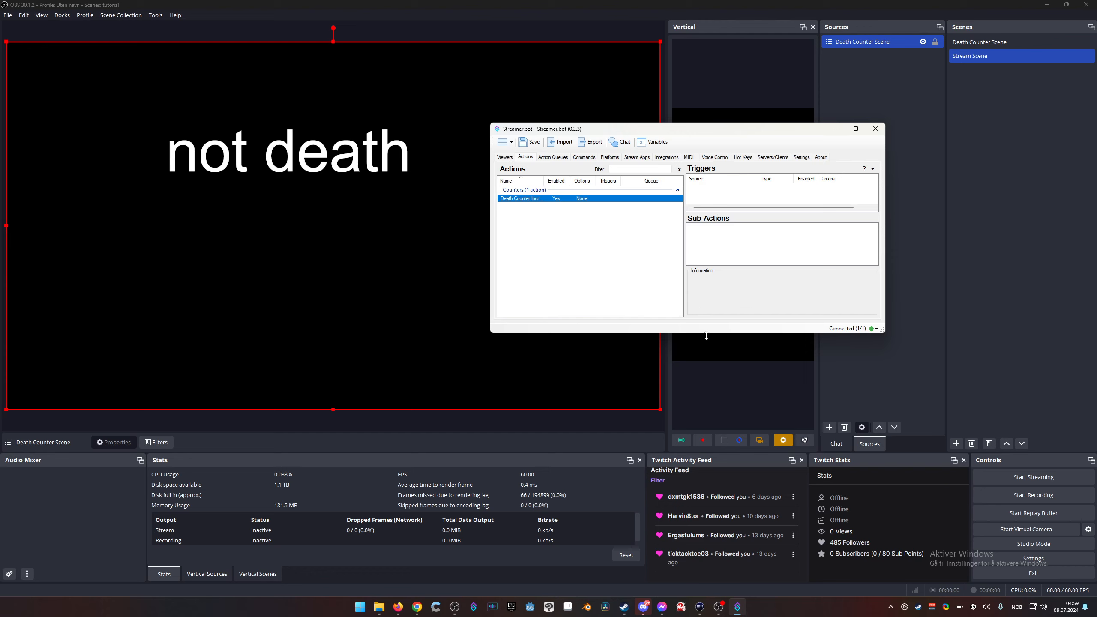
Step: Enlarge the Streamer.bot window in height and width to give the action and sub-action lists more room
{"action": "left_click_drag", "start_coordinate": [706, 332], "coordinate": [702, 449]}
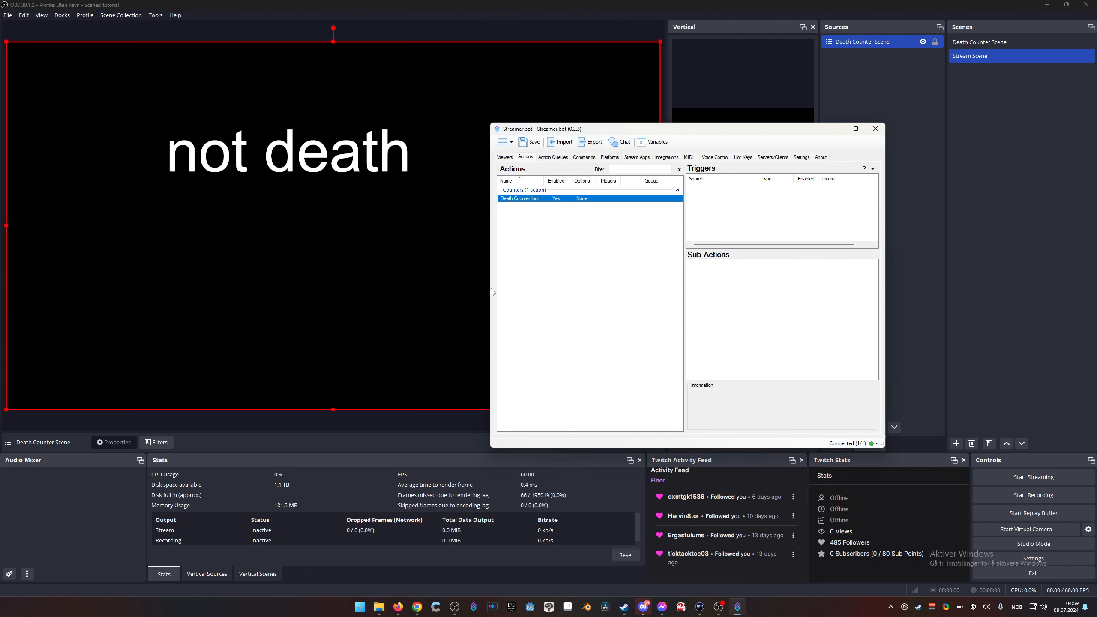
{"action": "left_click_drag", "start_coordinate": [491, 292], "coordinate": [463, 292]}
{"action": "left_click", "coordinate": [725, 298]}
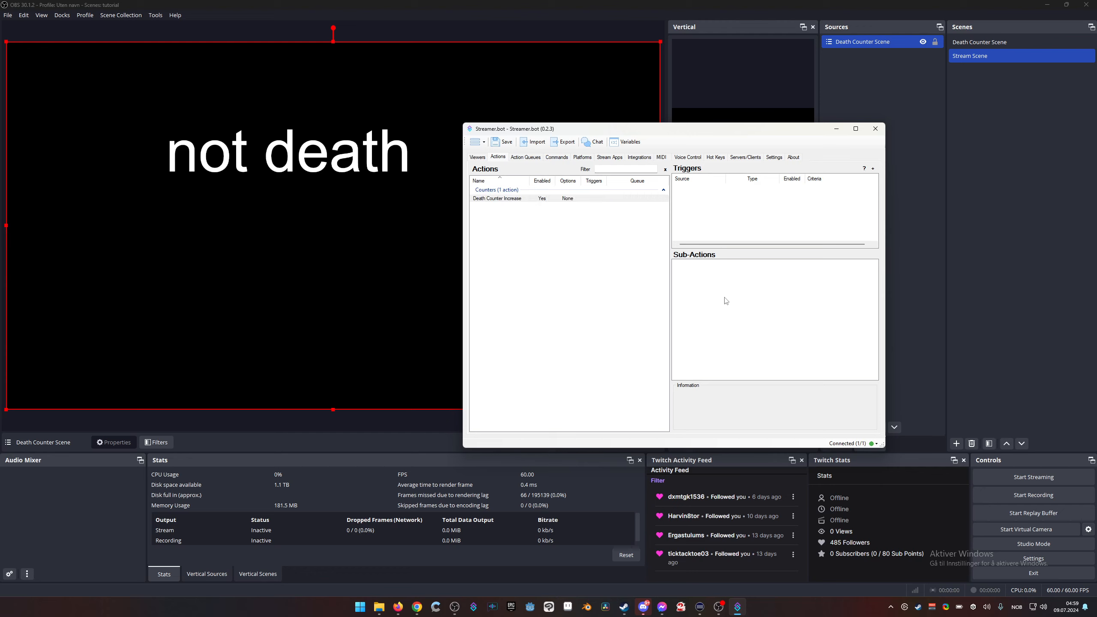
Step: Add a Global (Set) sub-action to Death Counter Increase that increments the persisted global variable Deaths_Global by the default amount
{"action": "left_click", "coordinate": [504, 201]}
{"action": "left_click", "coordinate": [785, 302]}
{"action": "right_click", "coordinate": [705, 286]}
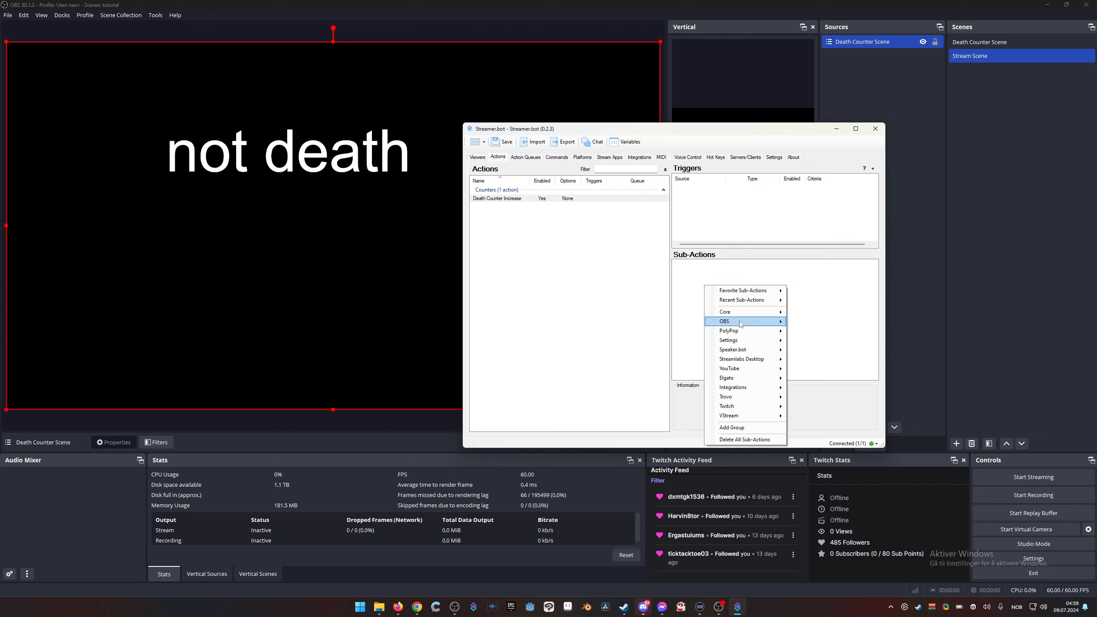
{"action": "mouse_move", "coordinate": [760, 315]}
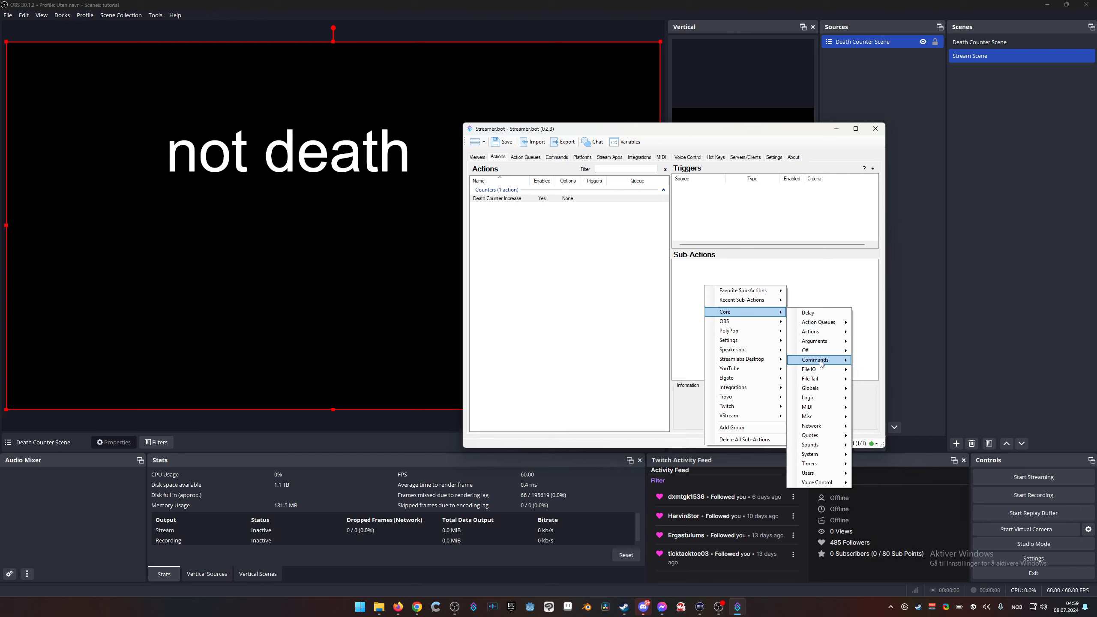
{"action": "mouse_move", "coordinate": [823, 389]}
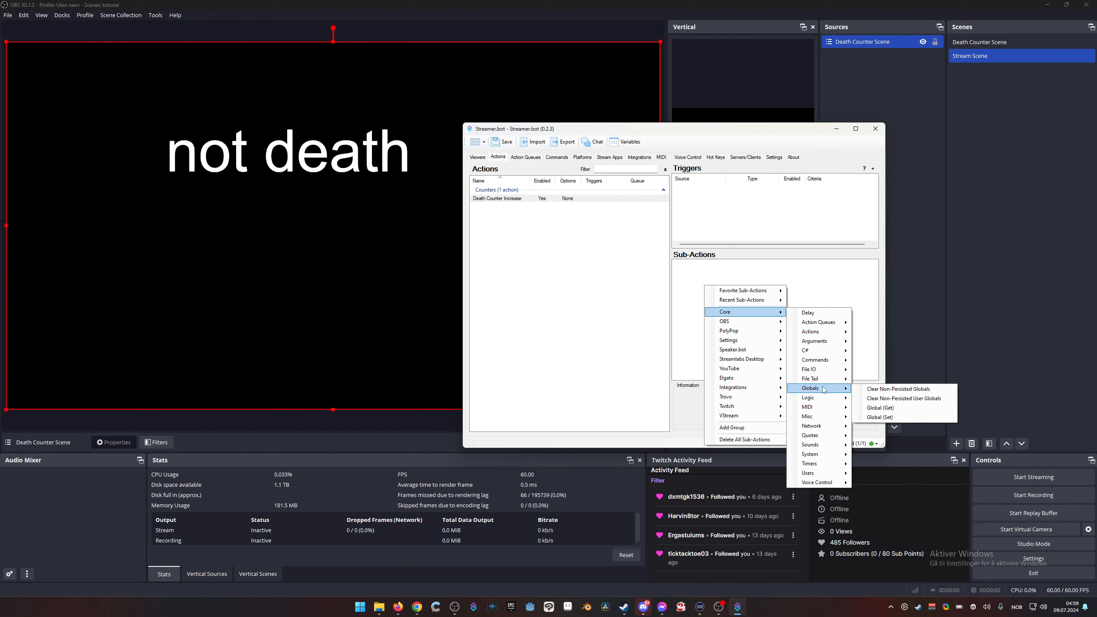
{"action": "left_click", "coordinate": [891, 418]}
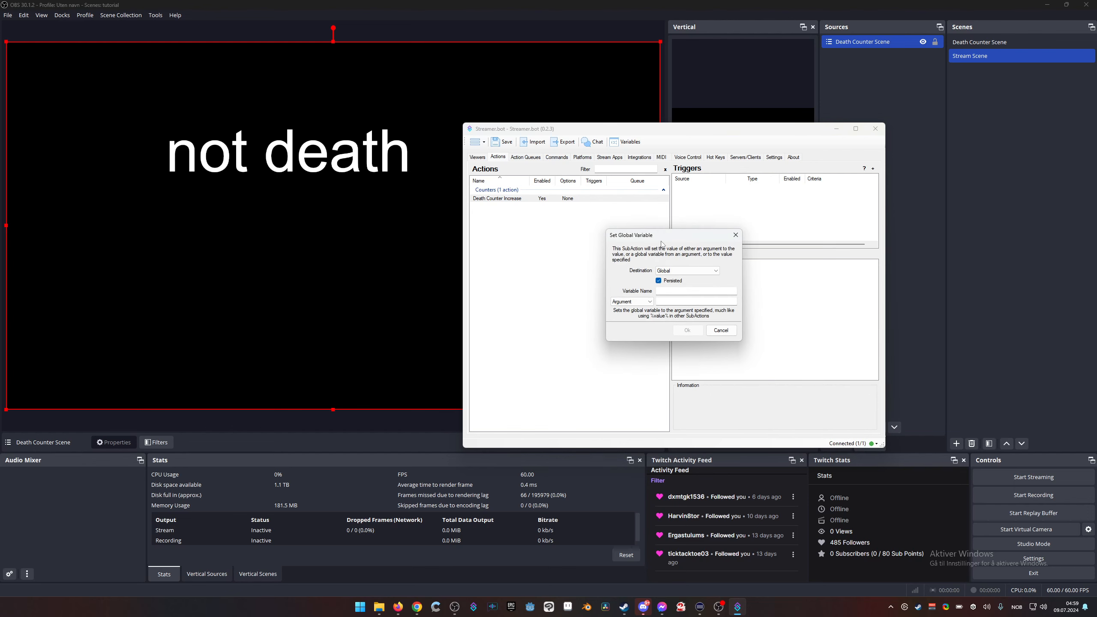
{"action": "left_click_drag", "start_coordinate": [661, 239], "coordinate": [662, 238]}
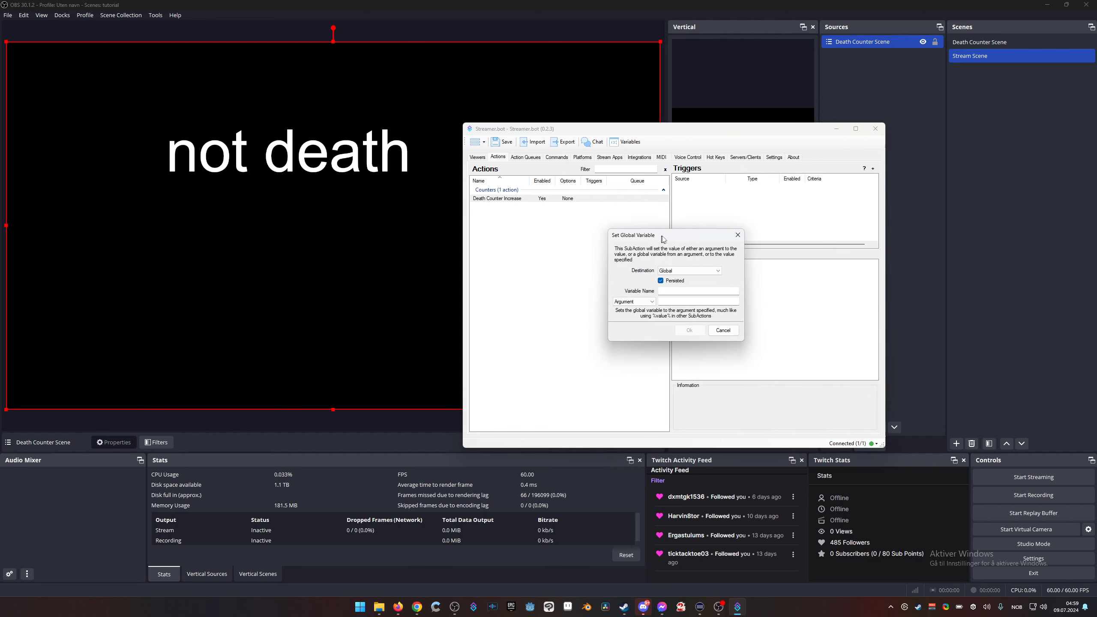
{"action": "left_click", "coordinate": [676, 290]}
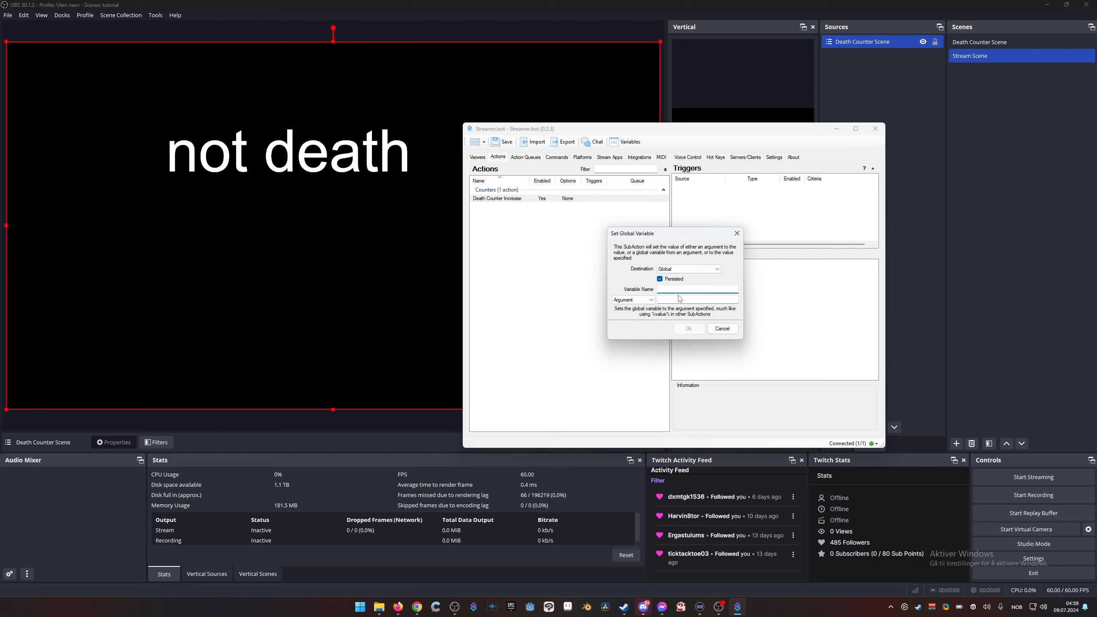
{"action": "type", "text": "Deaths_Global"}
{"action": "left_click", "coordinate": [644, 301]}
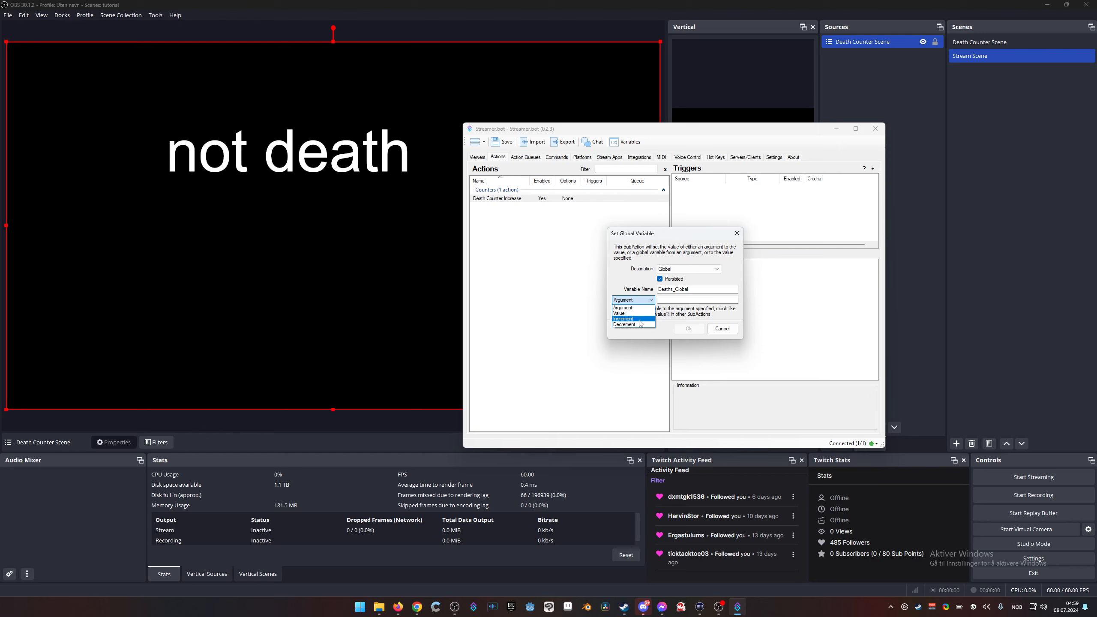
{"action": "left_click", "coordinate": [642, 319]}
{"action": "left_click", "coordinate": [665, 301]}
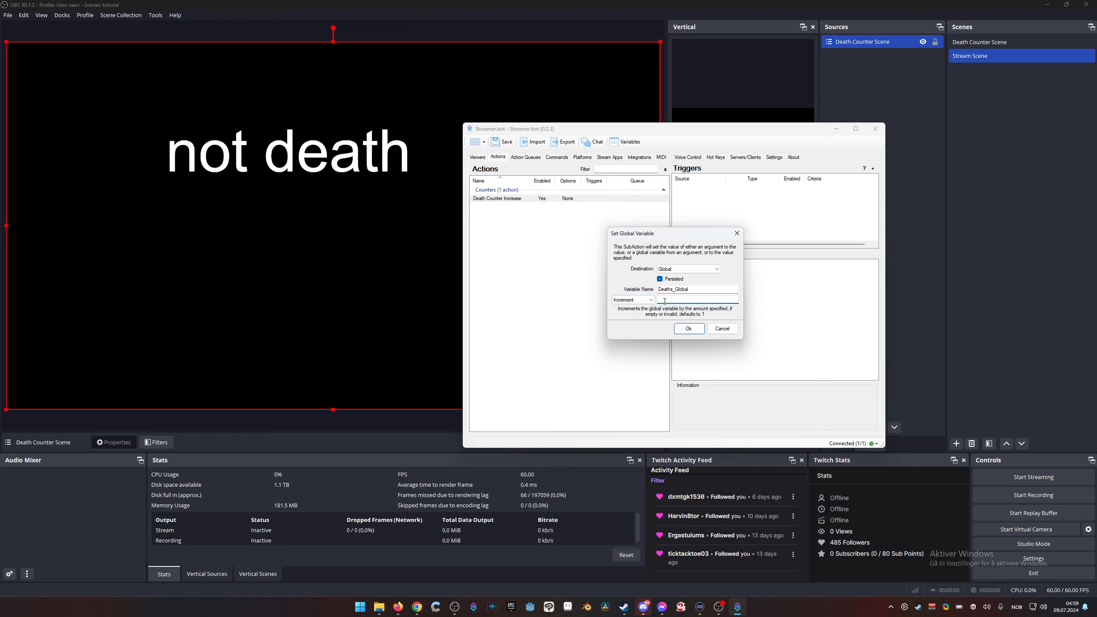
{"action": "left_click", "coordinate": [689, 328]}
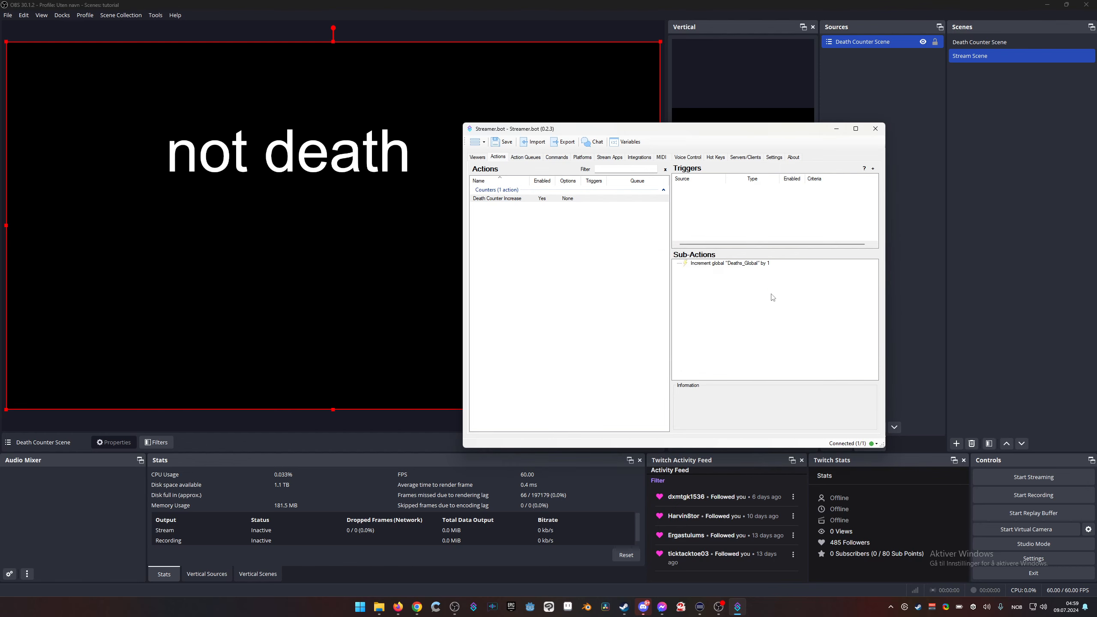
Step: Start a Global (Get) sub-action that reads the persisted global variable Deaths_Global
{"action": "right_click", "coordinate": [715, 293]}
{"action": "mouse_move", "coordinate": [748, 320]}
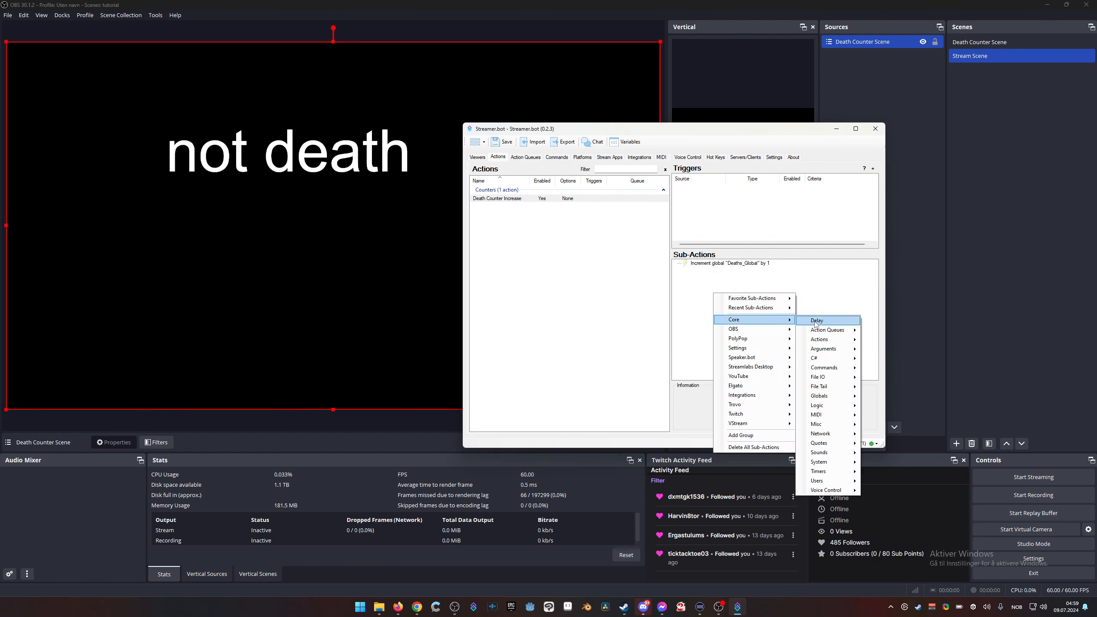
{"action": "mouse_move", "coordinate": [826, 396]}
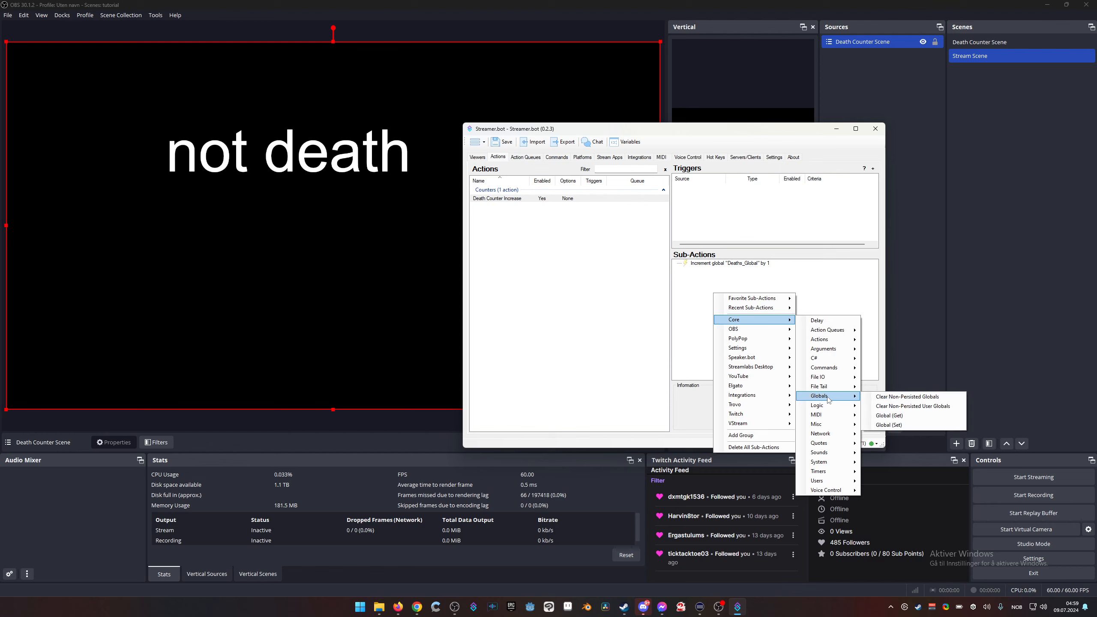
{"action": "left_click", "coordinate": [883, 415]}
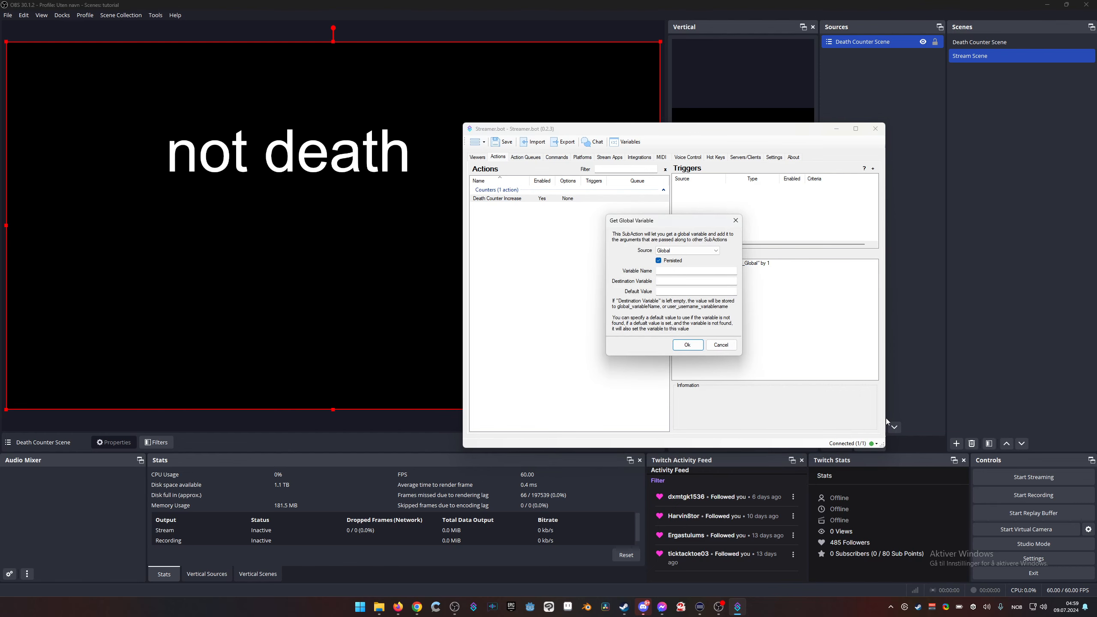
{"action": "left_click", "coordinate": [676, 271]}
{"action": "left_click_drag", "start_coordinate": [667, 221], "coordinate": [611, 296]}
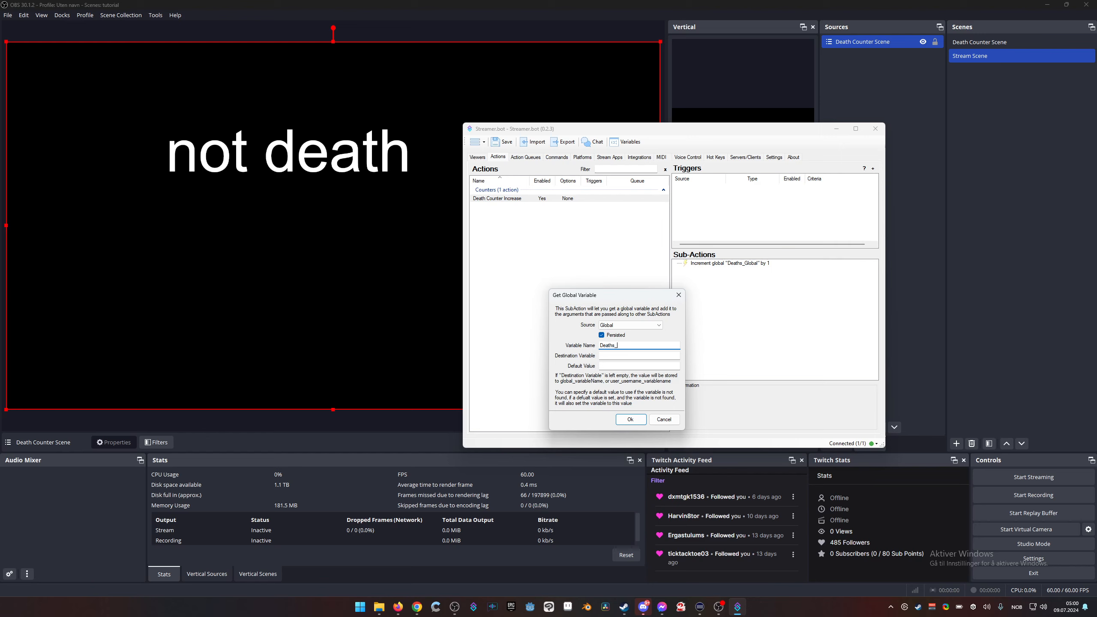
{"action": "type", "text": "Deaths_Global"}
Step: Set the destination variable to Deaths_Temp, copy that name, set the default value to 0 and save the sub-action
{"action": "left_click", "coordinate": [602, 355]}
{"action": "type", "text": "Deaths_Temp"}
{"action": "key", "text": "ctrl+a"}
{"action": "key", "text": "ctrl+c"}
{"action": "left_click", "coordinate": [647, 359]}
{"action": "left_click", "coordinate": [626, 367]}
{"action": "left_click", "coordinate": [633, 420]}
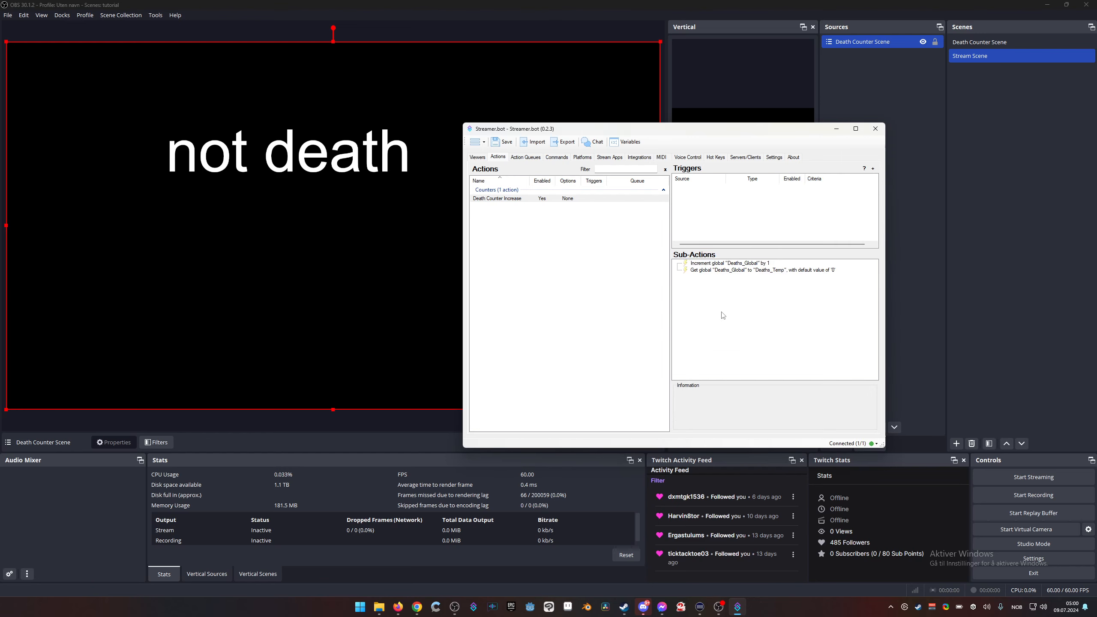
Step: Add an OBS Set GDI Text sub-action to Death Counter Increase, targeting the Death counter source in Death Counter Scene
{"action": "right_click", "coordinate": [699, 297]}
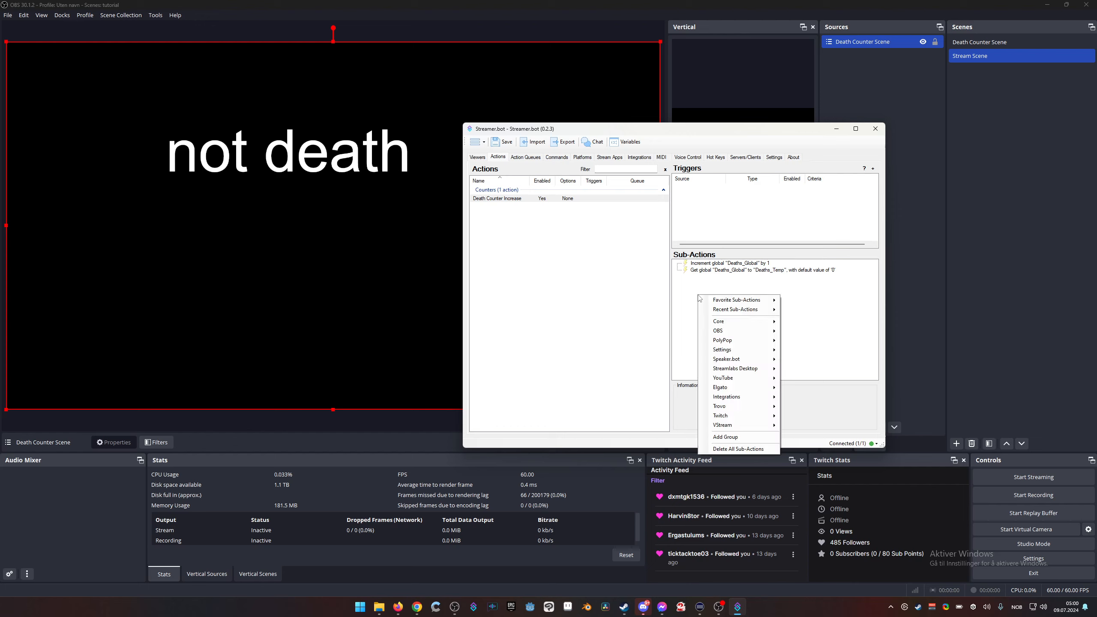
{"action": "mouse_move", "coordinate": [734, 331]}
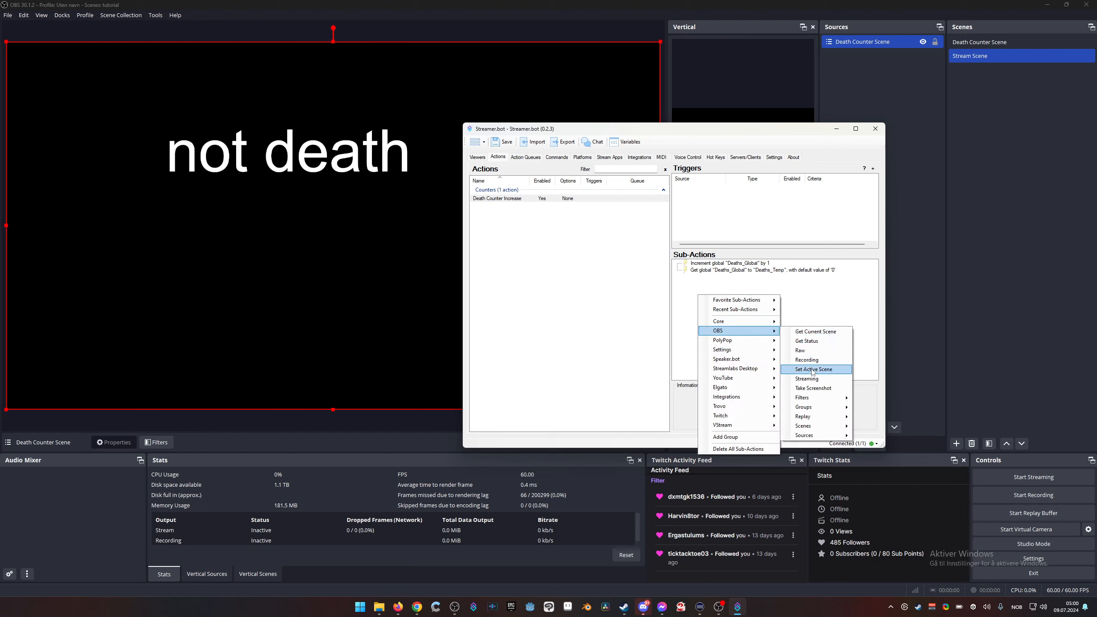
{"action": "mouse_move", "coordinate": [813, 435]}
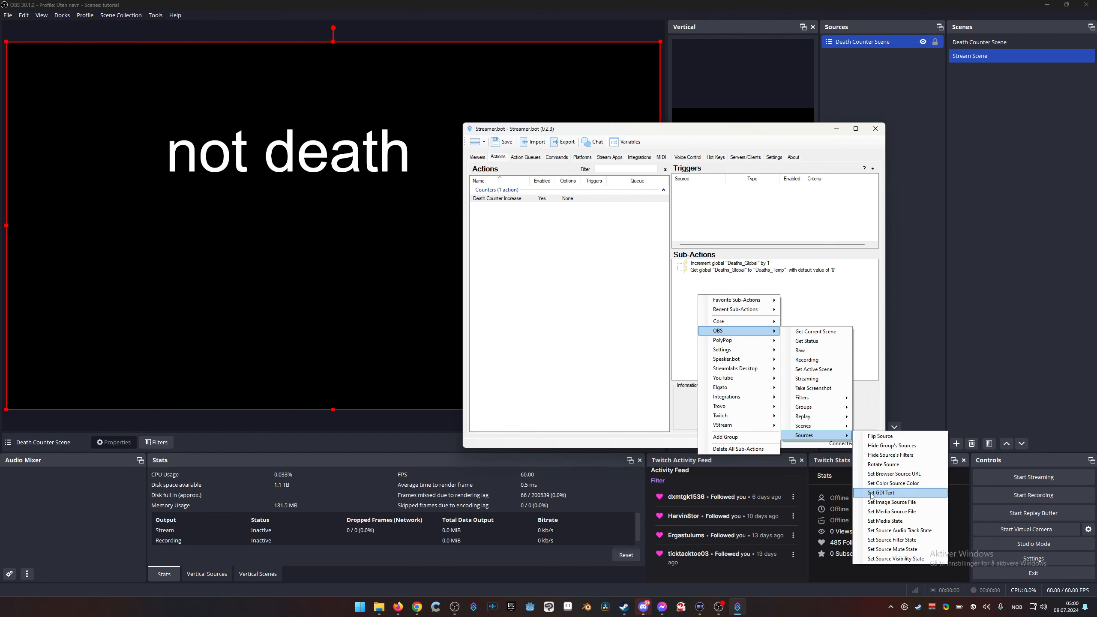
{"action": "left_click", "coordinate": [886, 493]}
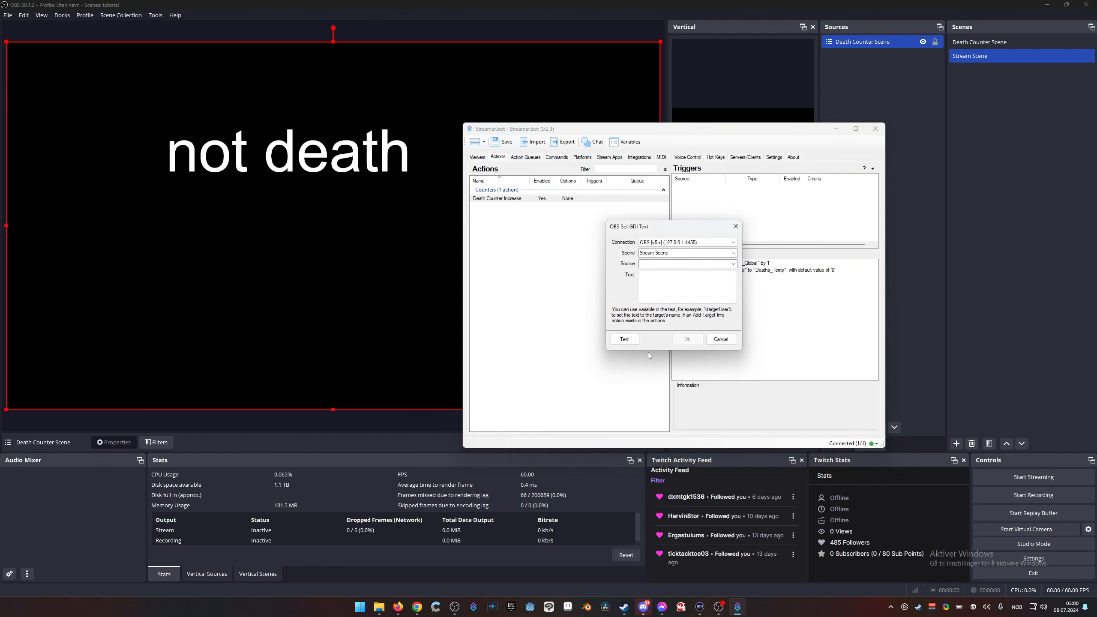
{"action": "left_click", "coordinate": [734, 253]}
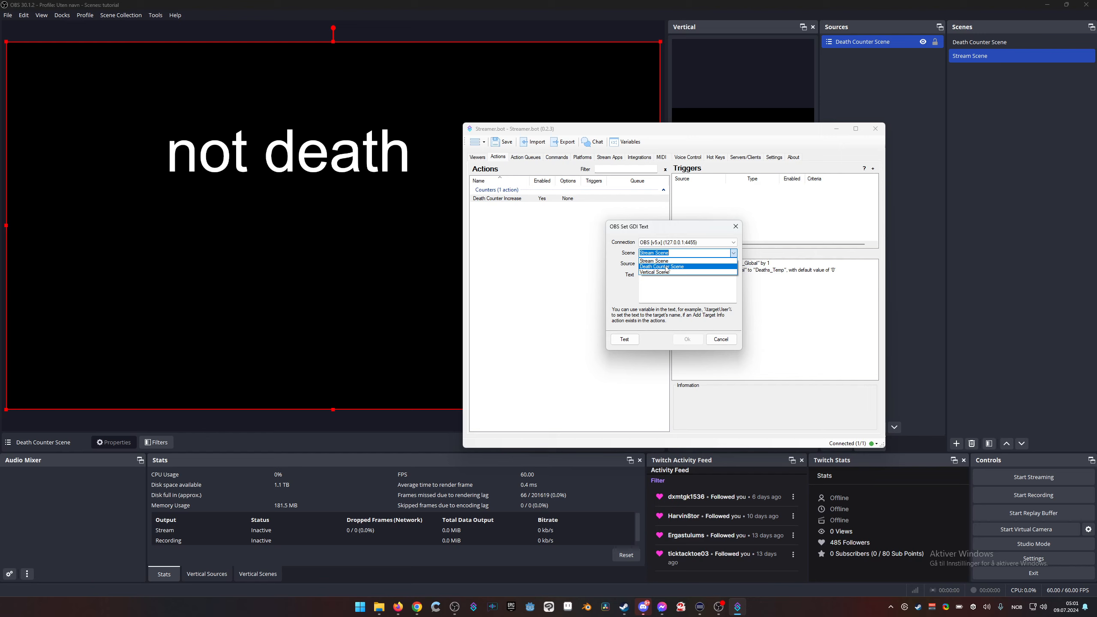
{"action": "left_click", "coordinate": [663, 261]}
{"action": "left_click", "coordinate": [733, 264]}
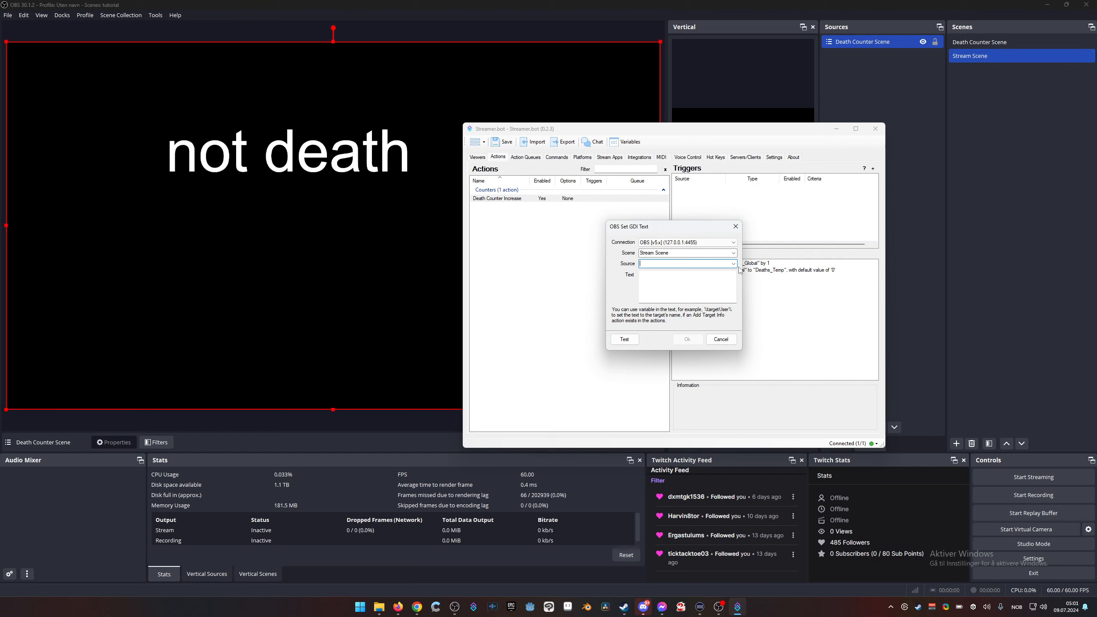
{"action": "left_click", "coordinate": [733, 253]}
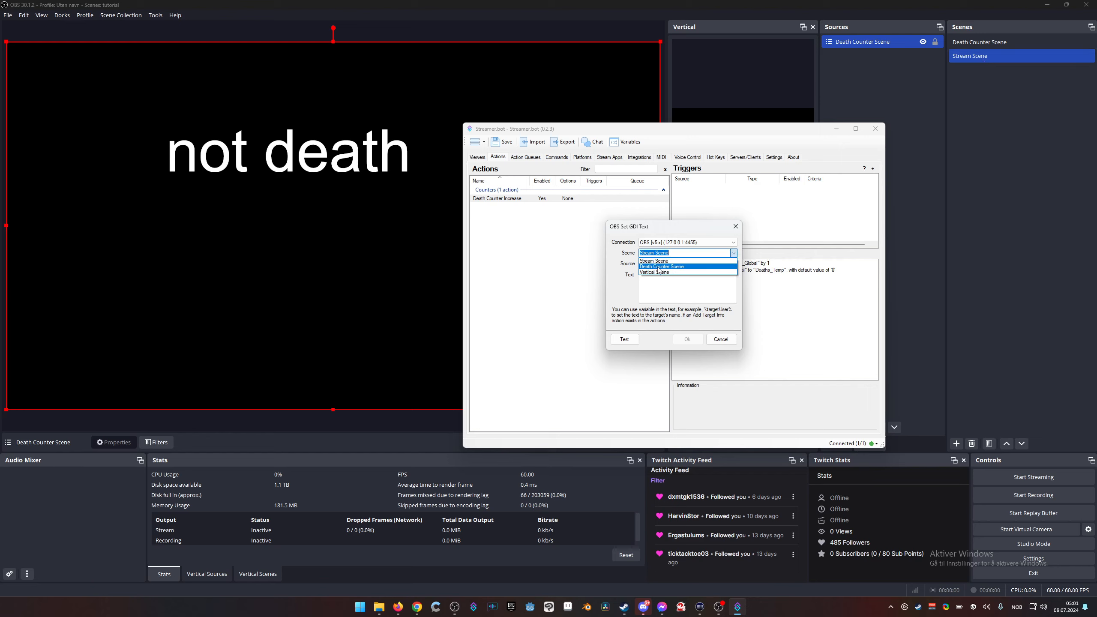
{"action": "left_click", "coordinate": [659, 267]}
{"action": "left_click", "coordinate": [733, 263]}
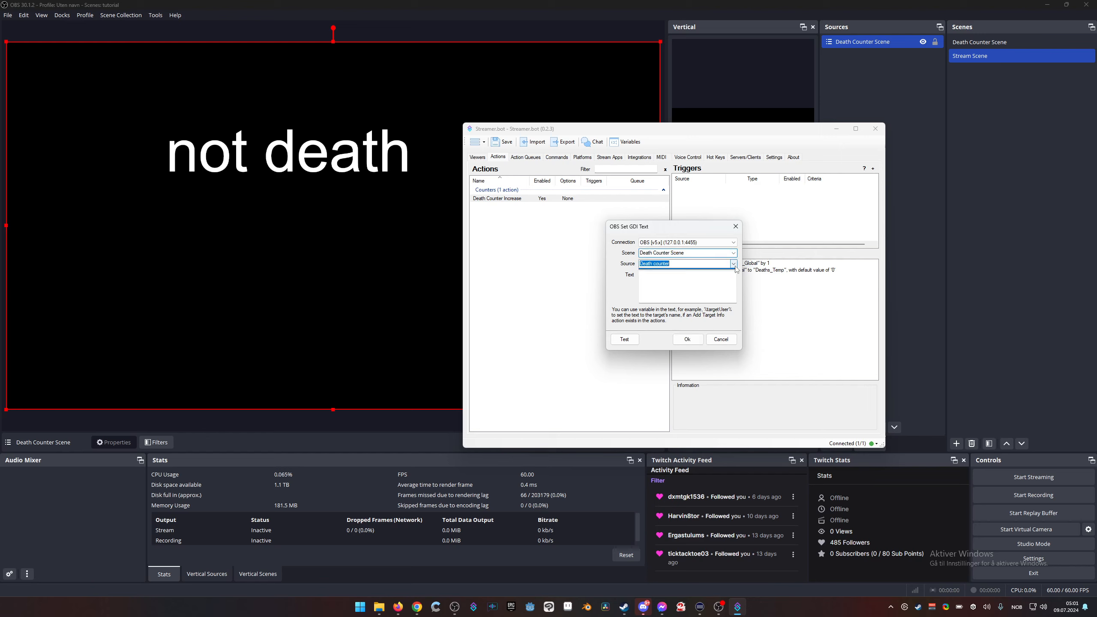
{"action": "left_click", "coordinate": [654, 270]}
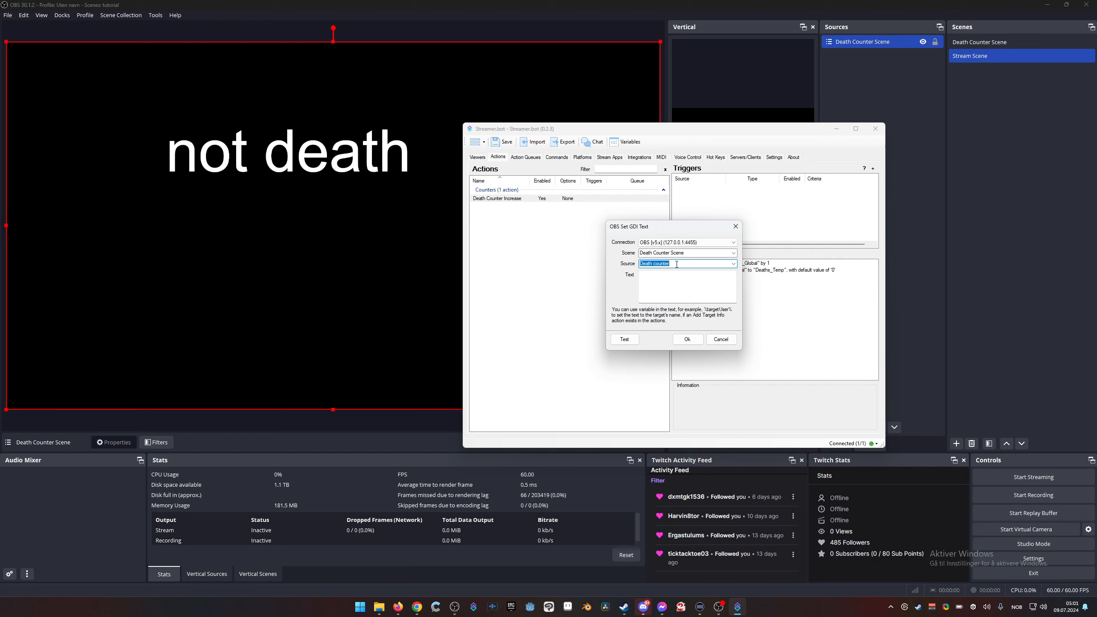
Step: Enter the text "Deaths:" and test it in OBS, then extend it to "Deaths: 0" and test again
{"action": "left_click", "coordinate": [662, 284]}
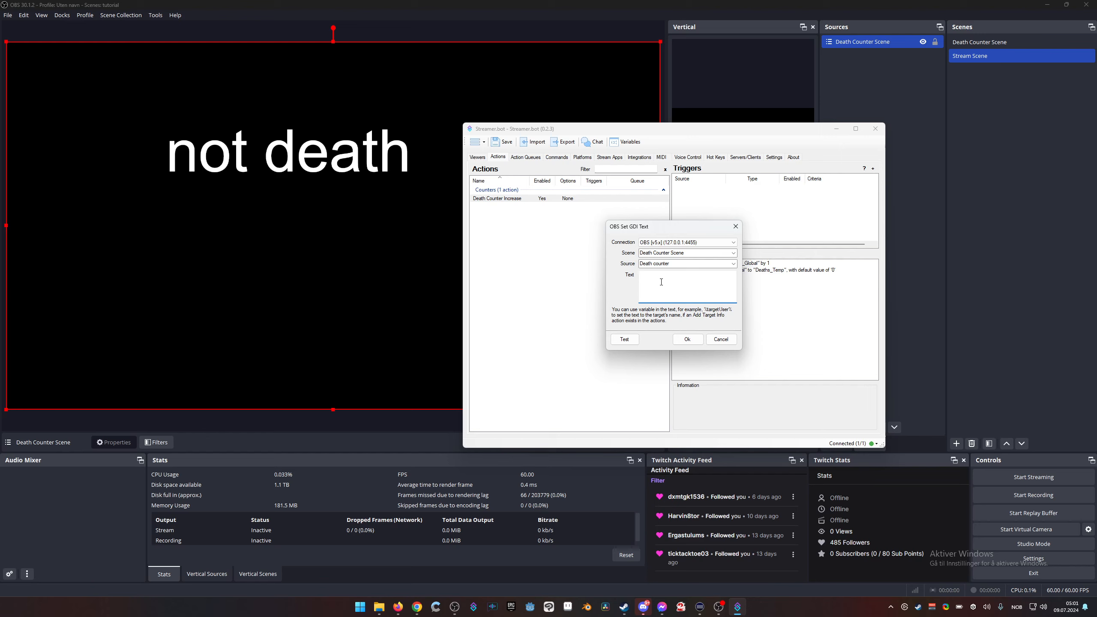
{"action": "type", "text": "Deaths:"}
{"action": "left_click", "coordinate": [627, 344]}
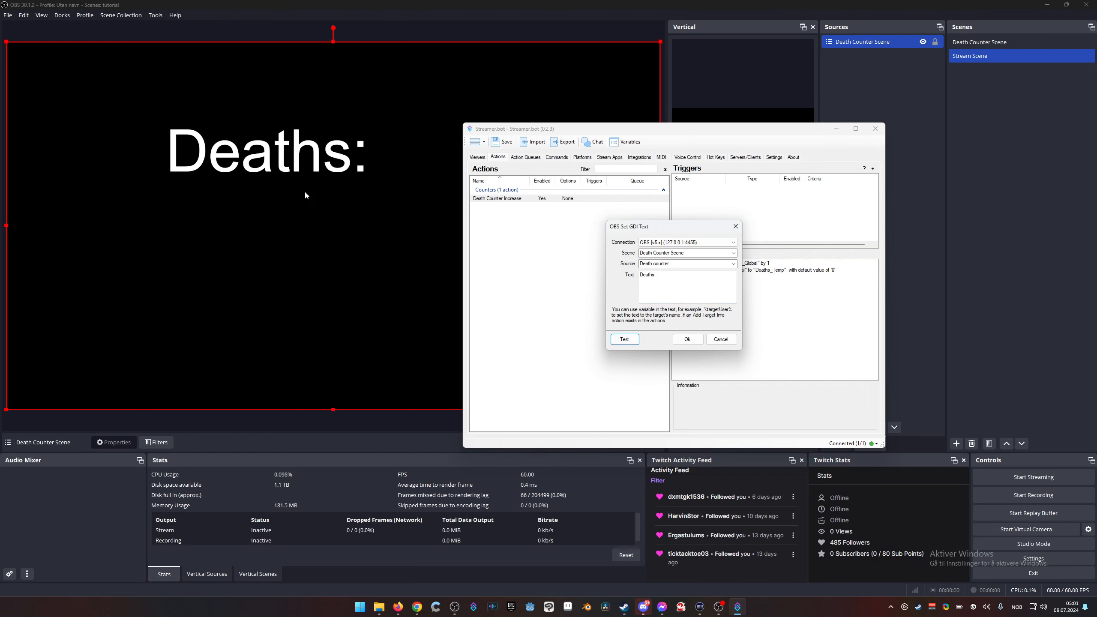
{"action": "left_click", "coordinate": [675, 280]}
{"action": "type", "text": "0"}
{"action": "left_click", "coordinate": [624, 340]}
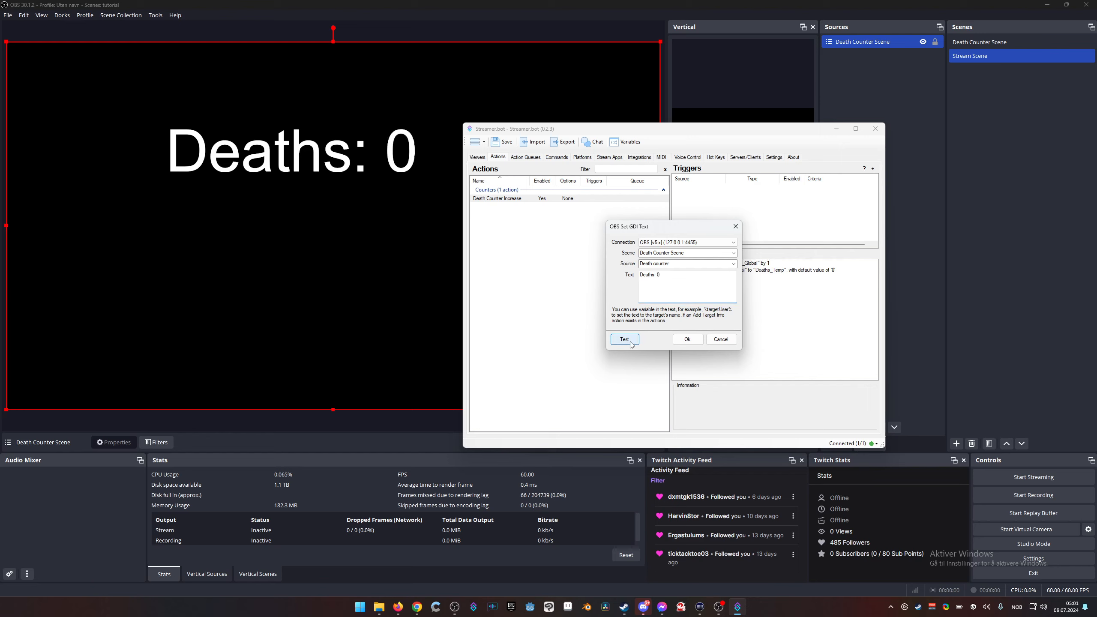
Step: Replace the 0 with the variable so the text is "Deaths: %Deaths_Temp%", test it and save the sub-action
{"action": "left_click", "coordinate": [660, 298]}
{"action": "key", "text": "ctrl+v"}
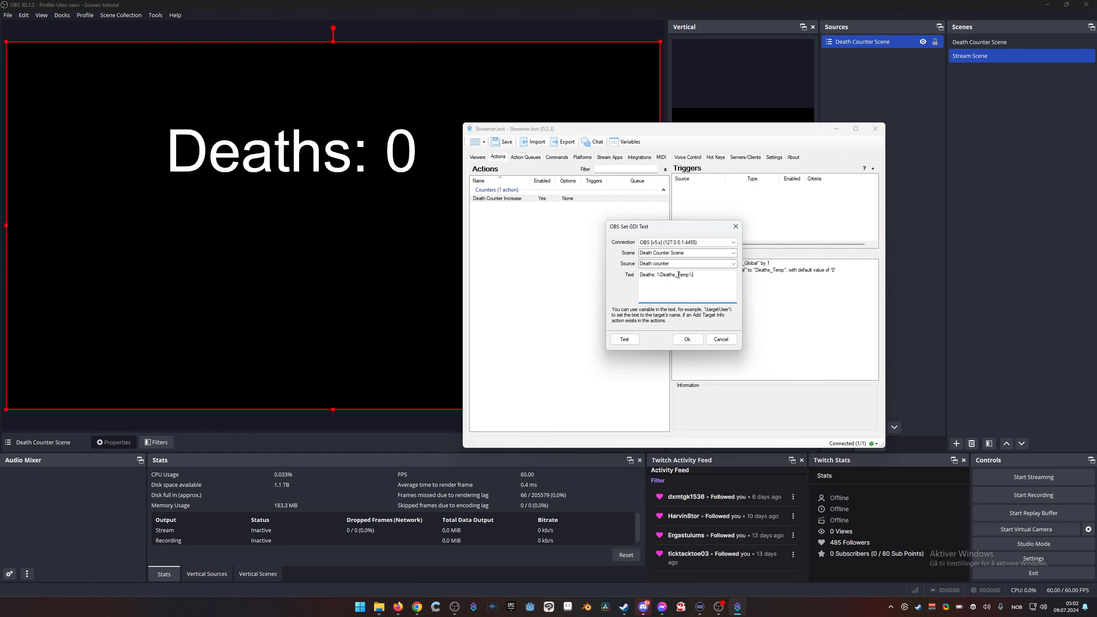
{"action": "left_click", "coordinate": [624, 340]}
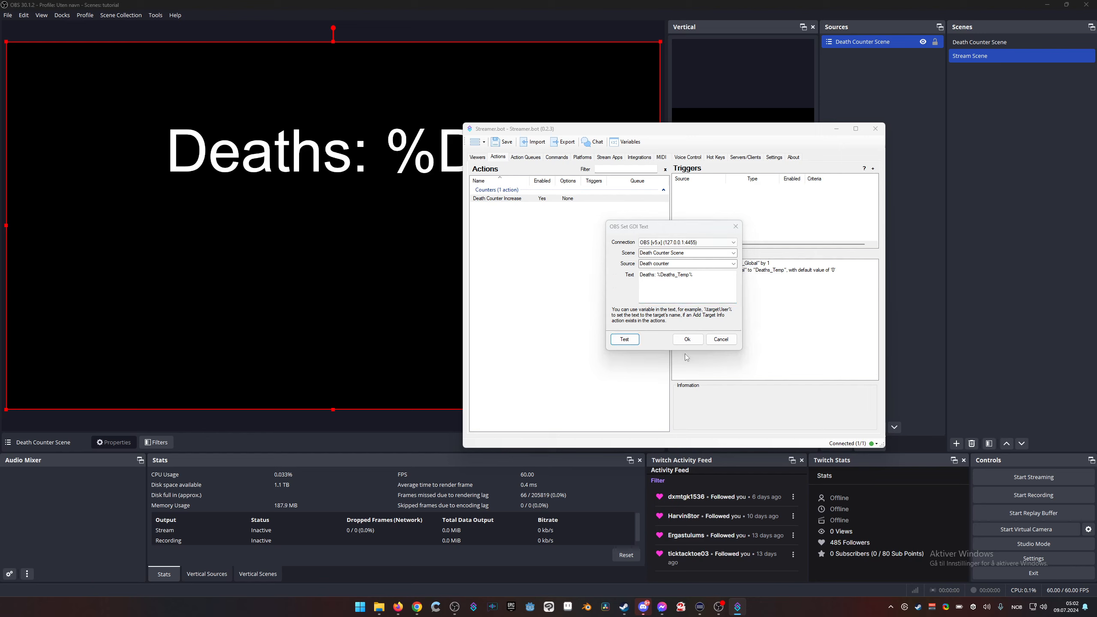
{"action": "left_click", "coordinate": [687, 339]}
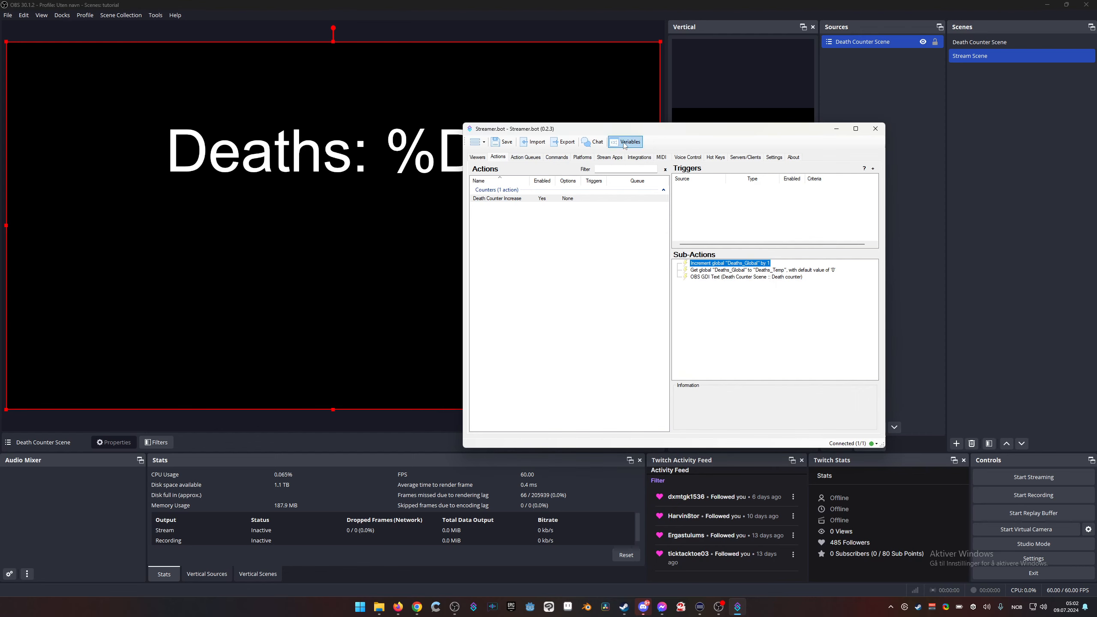
Step: Move the Streamer.bot window clear of the counter text in the OBS preview
{"action": "left_click_drag", "start_coordinate": [627, 125], "coordinate": [472, 223]}
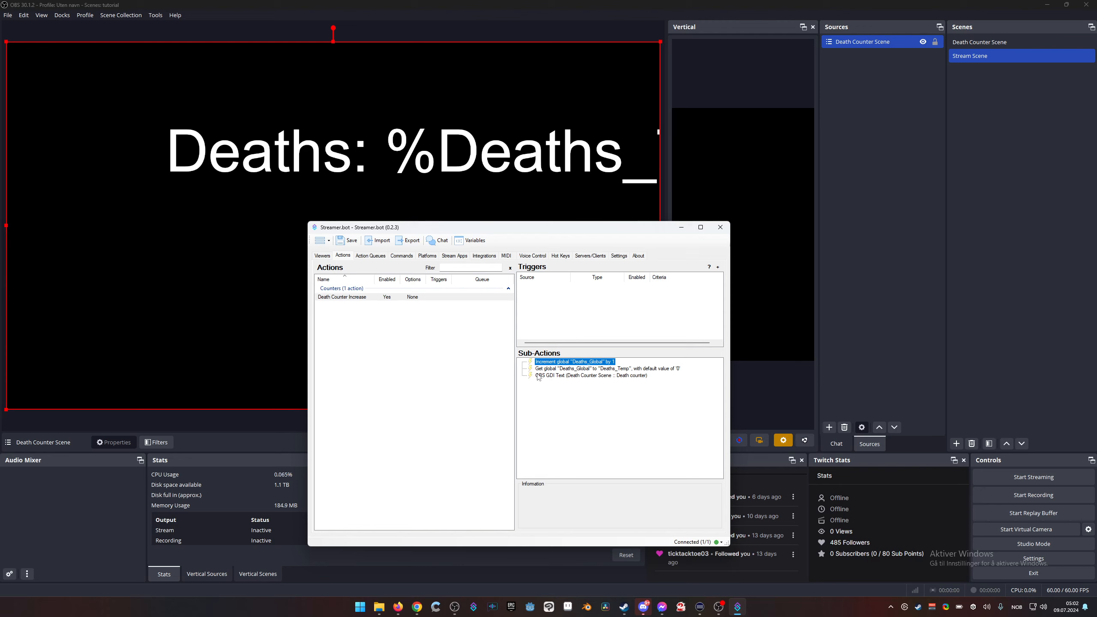
{"action": "left_click", "coordinate": [562, 312]}
{"action": "right_click", "coordinate": [560, 312]}
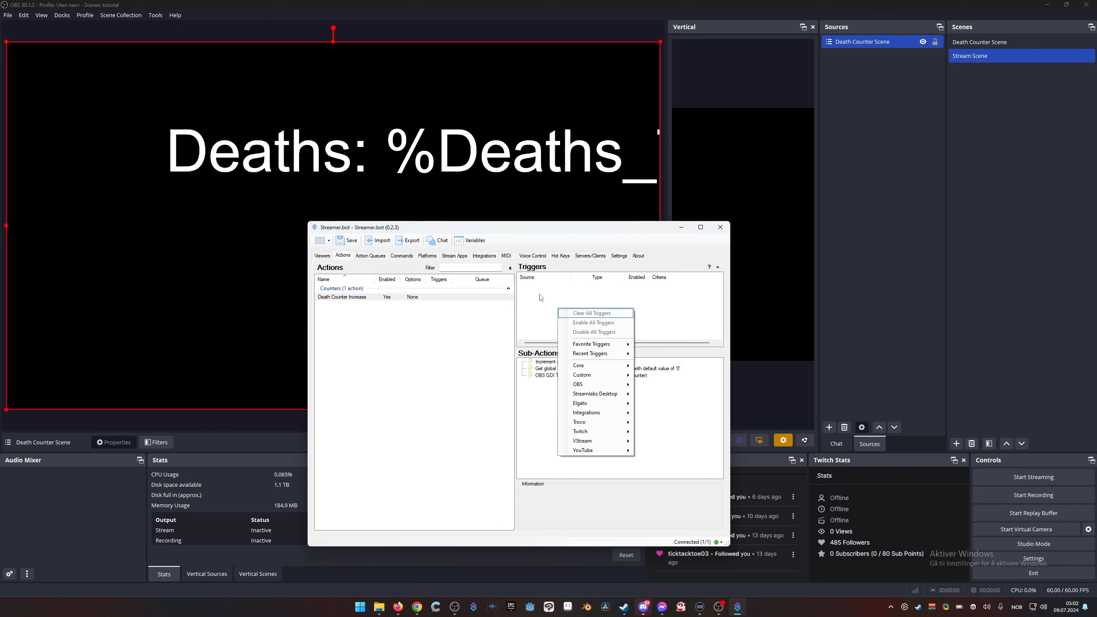
{"action": "left_click", "coordinate": [543, 414]}
{"action": "double_click", "coordinate": [557, 375]}
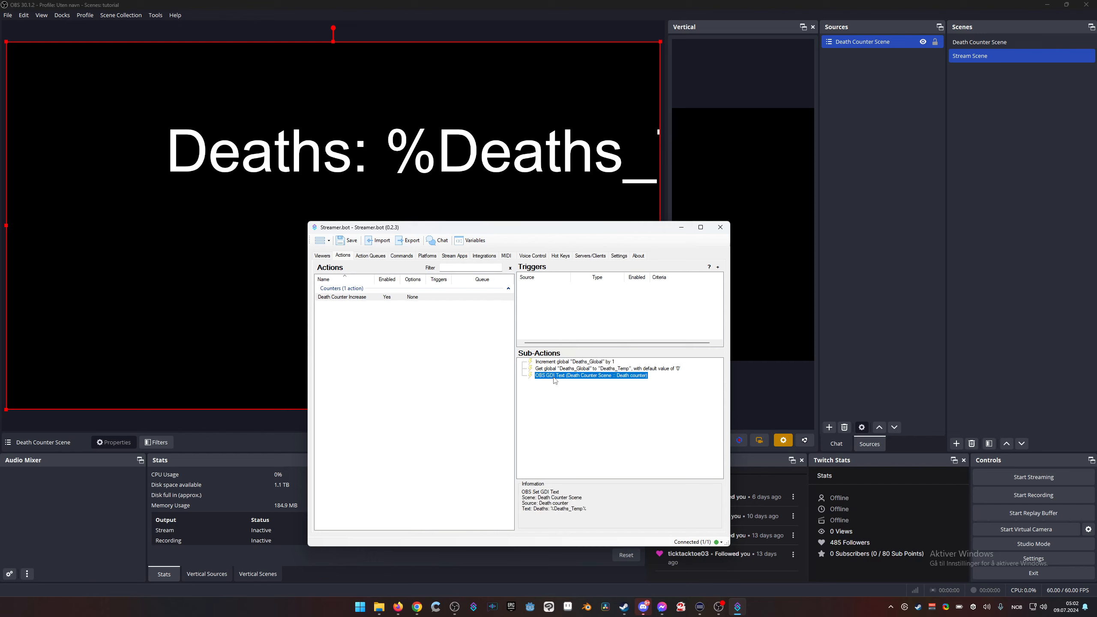
{"action": "left_click", "coordinate": [581, 325]}
Step: Add a Core Test trigger without variables to the Death Counter Increase action
{"action": "right_click", "coordinate": [554, 299]}
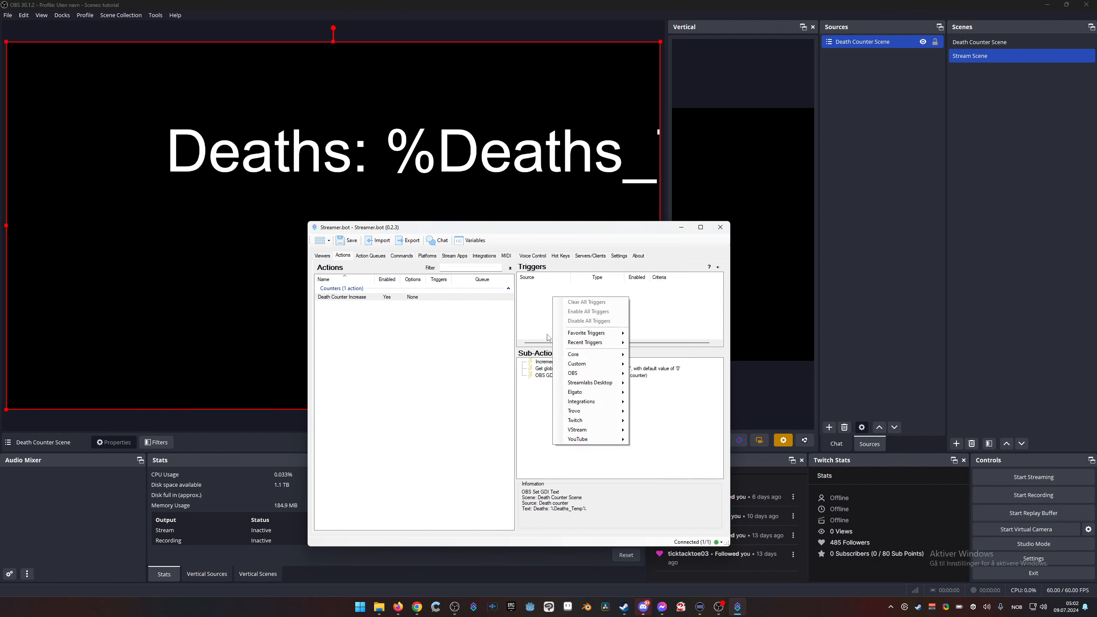
{"action": "mouse_move", "coordinate": [615, 354]}
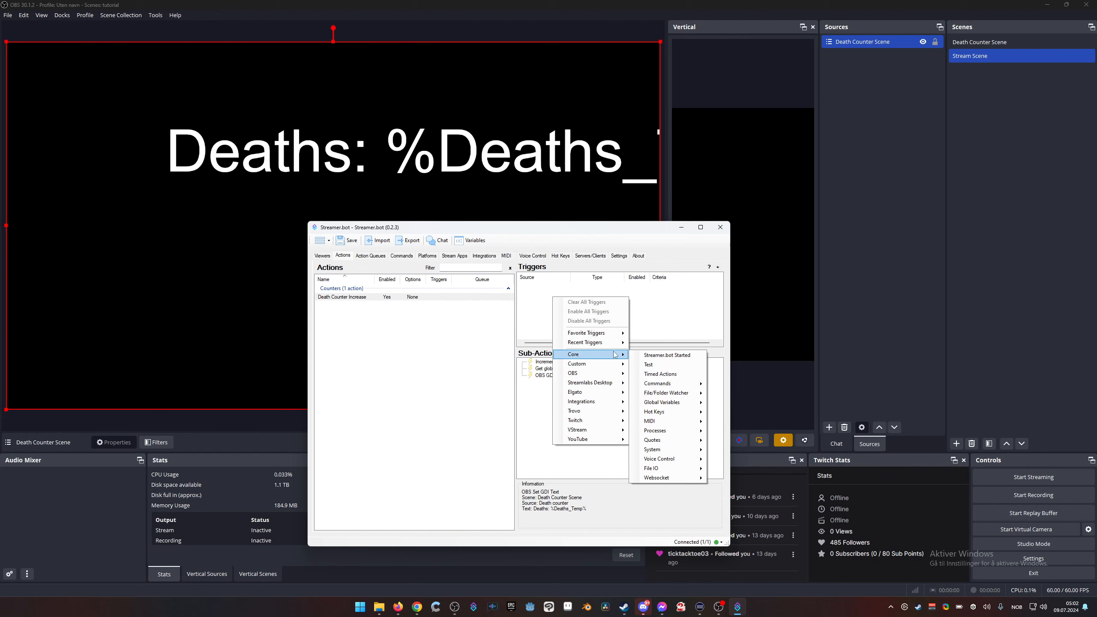
{"action": "left_click", "coordinate": [649, 365]}
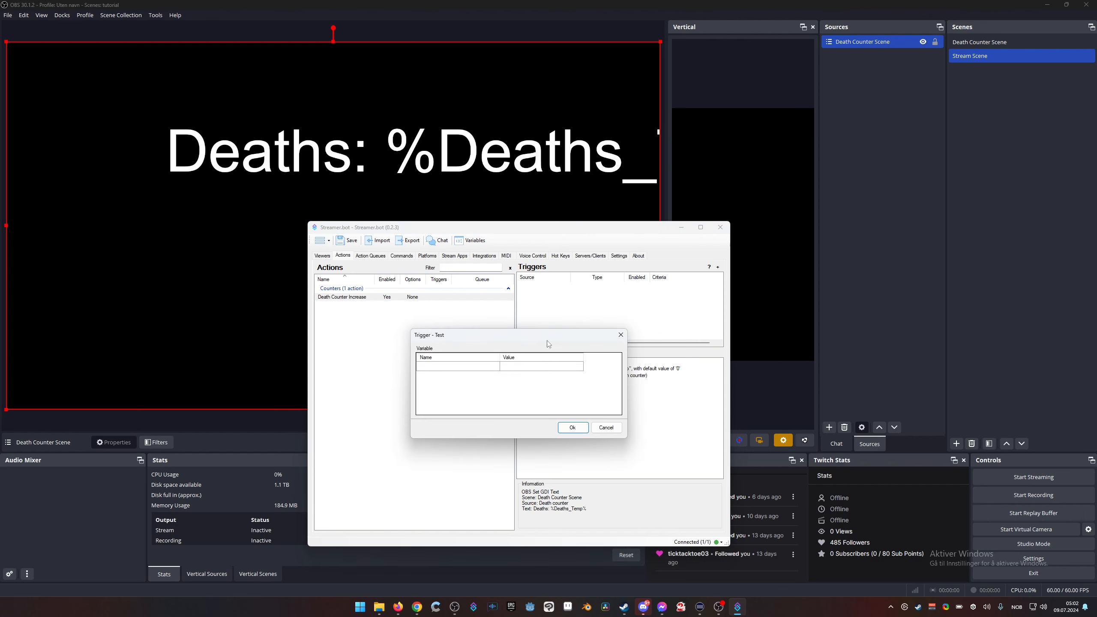
{"action": "left_click", "coordinate": [572, 427]}
Step: Run the Test trigger twice to check that the death counter increases in OBS
{"action": "left_click", "coordinate": [556, 286]}
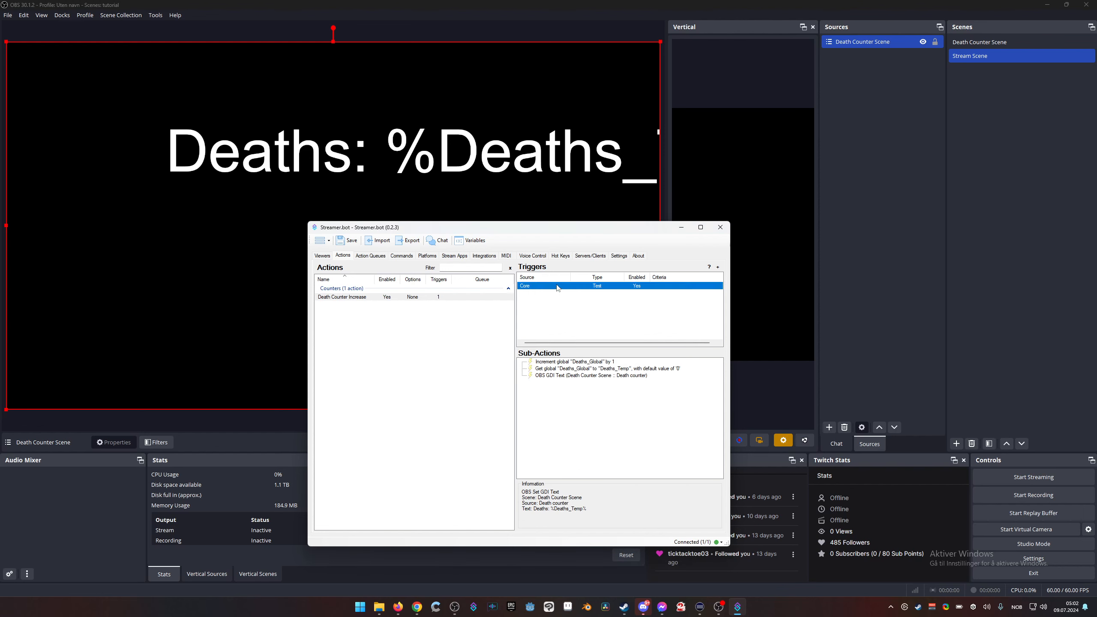
{"action": "right_click", "coordinate": [557, 286]}
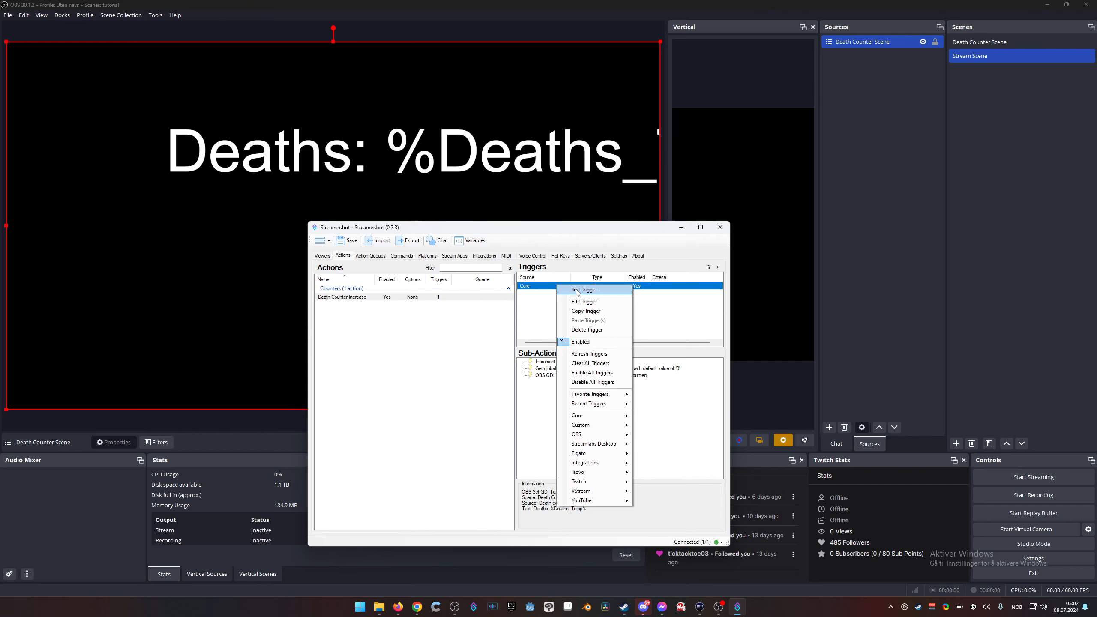
{"action": "left_click", "coordinate": [578, 293]}
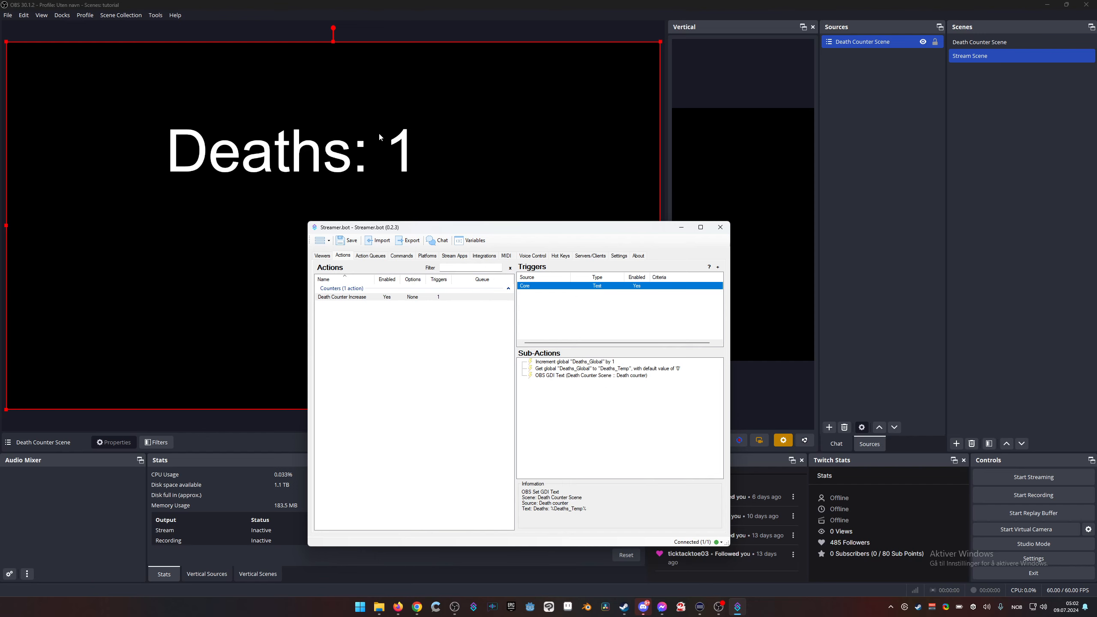
{"action": "right_click", "coordinate": [527, 287]}
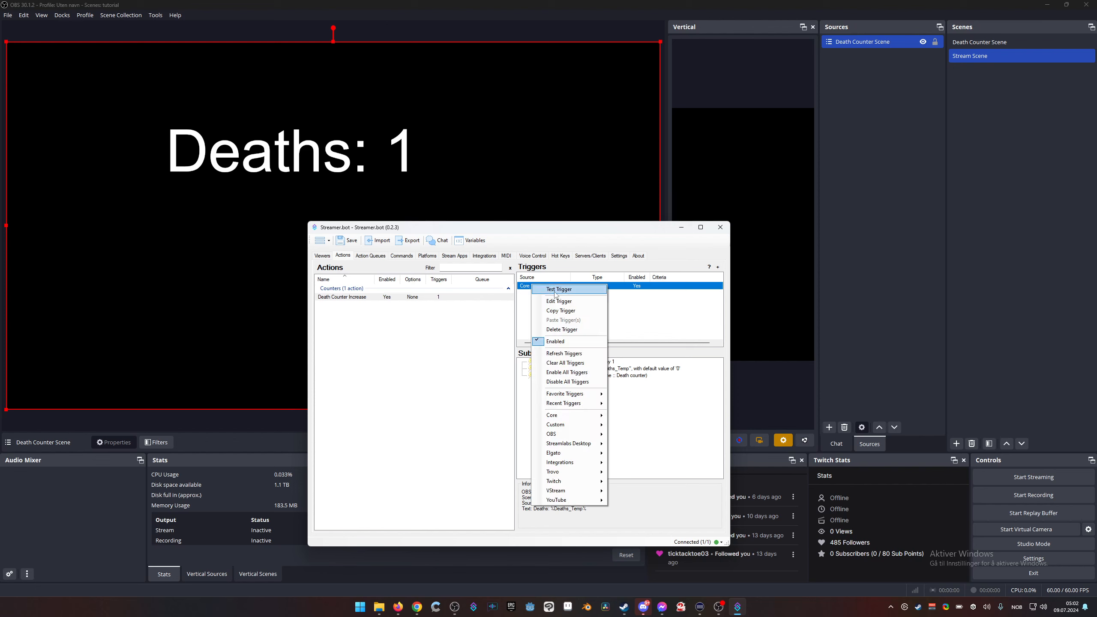
{"action": "left_click", "coordinate": [555, 293]}
Step: Delete the Test trigger from the Death Counter Increase action
{"action": "right_click", "coordinate": [537, 287]}
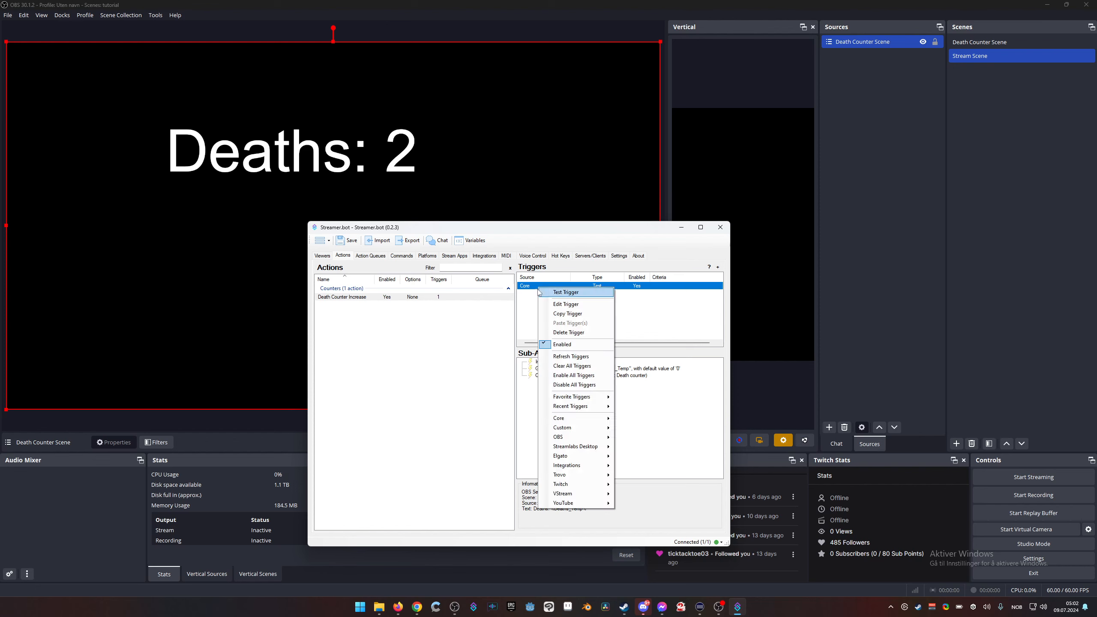
{"action": "left_click", "coordinate": [568, 333]}
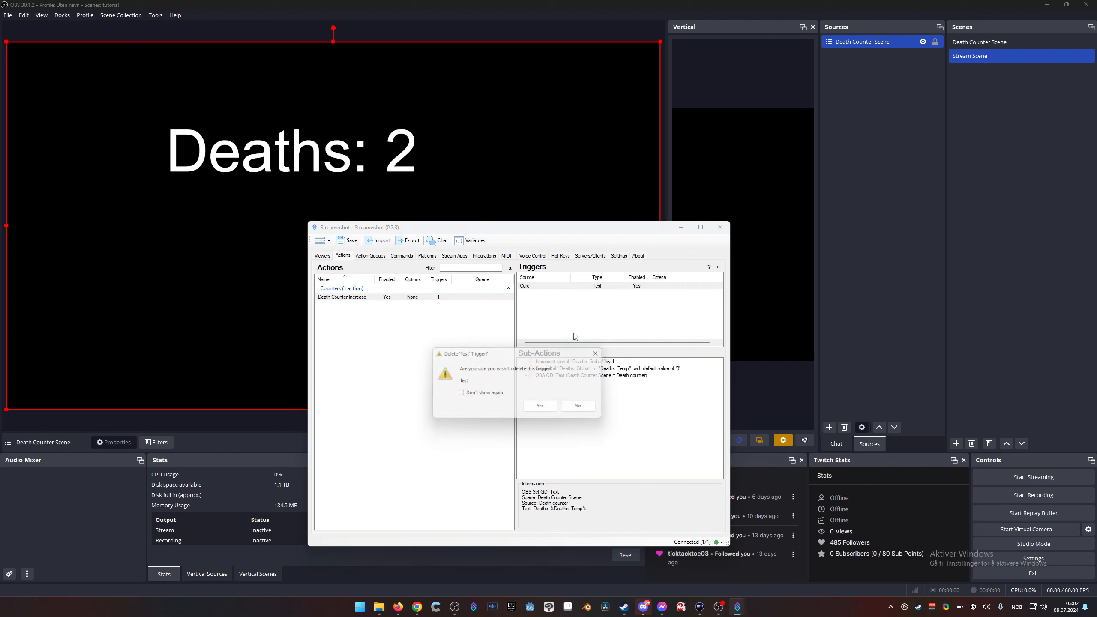
{"action": "left_click", "coordinate": [544, 408]}
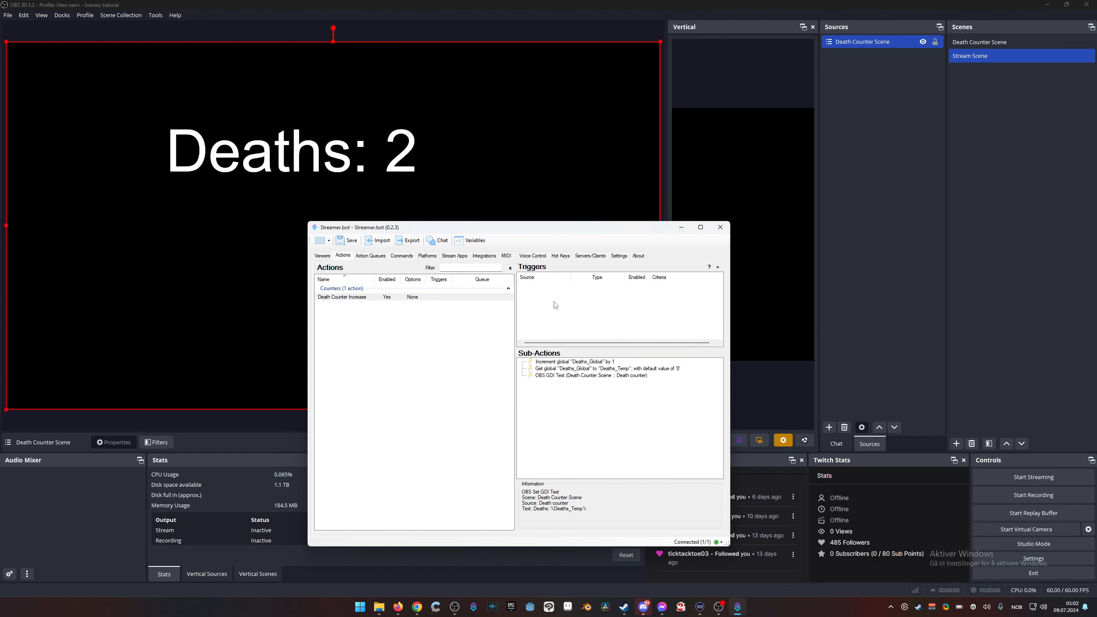
Step: Duplicate the Death Counter Increase action and rename the copy Death Counter Decrease
{"action": "left_click", "coordinate": [360, 297]}
{"action": "right_click", "coordinate": [360, 297]}
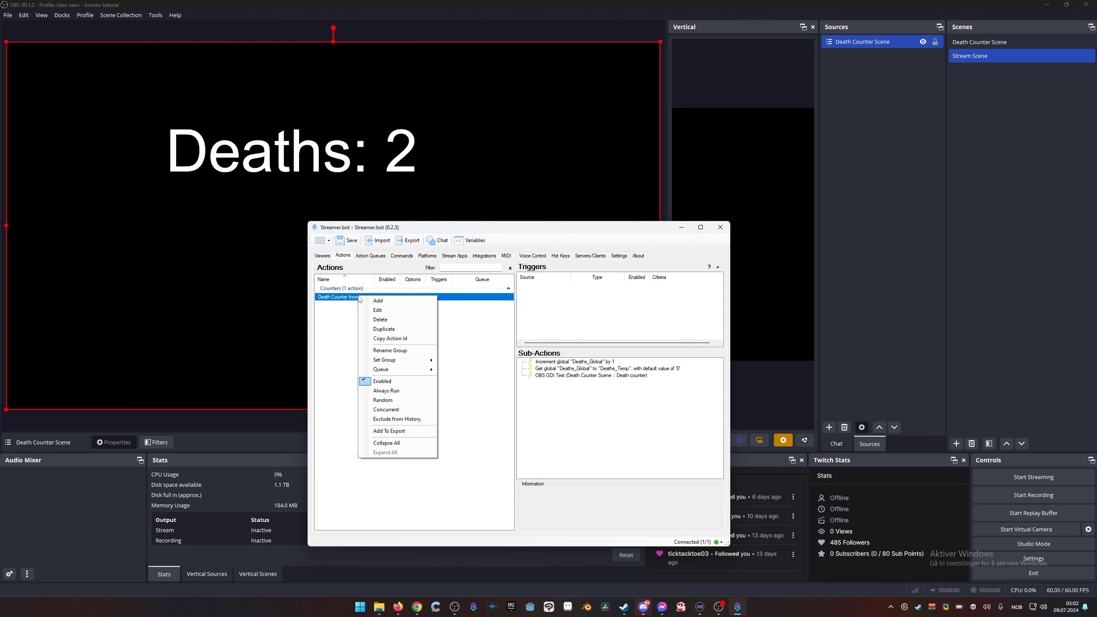
{"action": "left_click", "coordinate": [384, 328]}
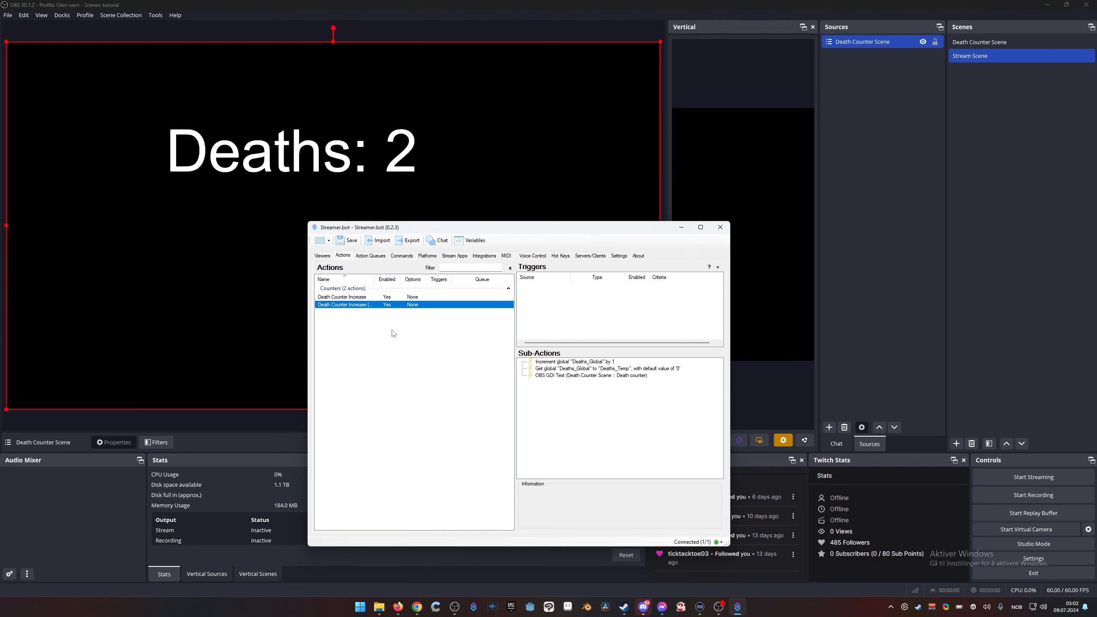
{"action": "right_click", "coordinate": [361, 309]}
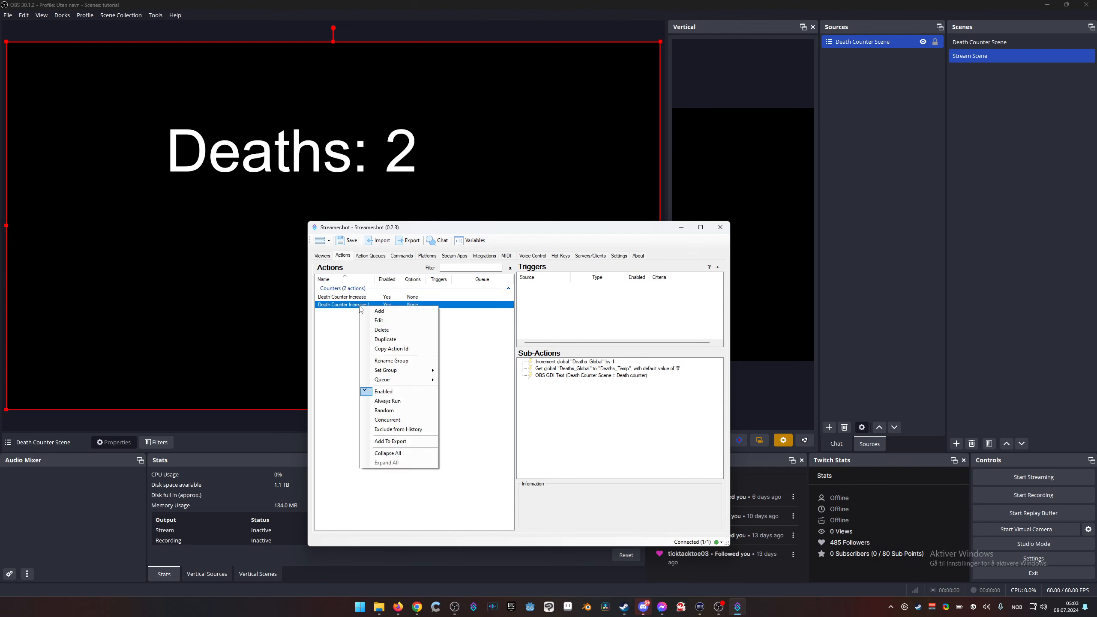
{"action": "left_click", "coordinate": [380, 323]}
{"action": "left_click_drag", "start_coordinate": [506, 357], "coordinate": [542, 358]}
{"action": "type", "text": "Death Counter Dec"}
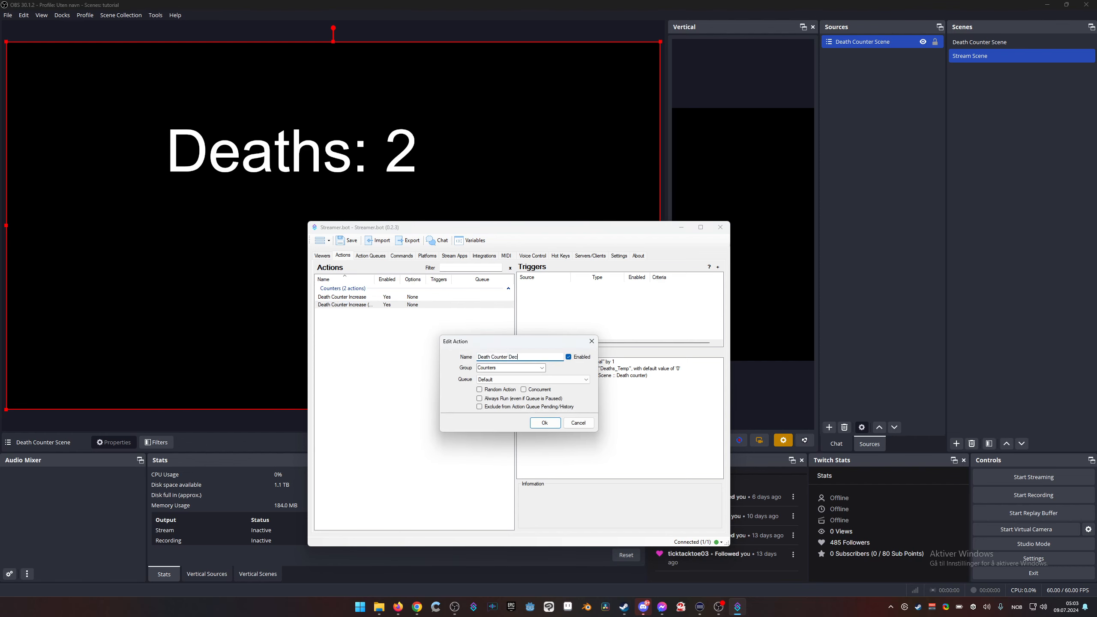
{"action": "type", "text": "rease"}
{"action": "left_click", "coordinate": [545, 423]}
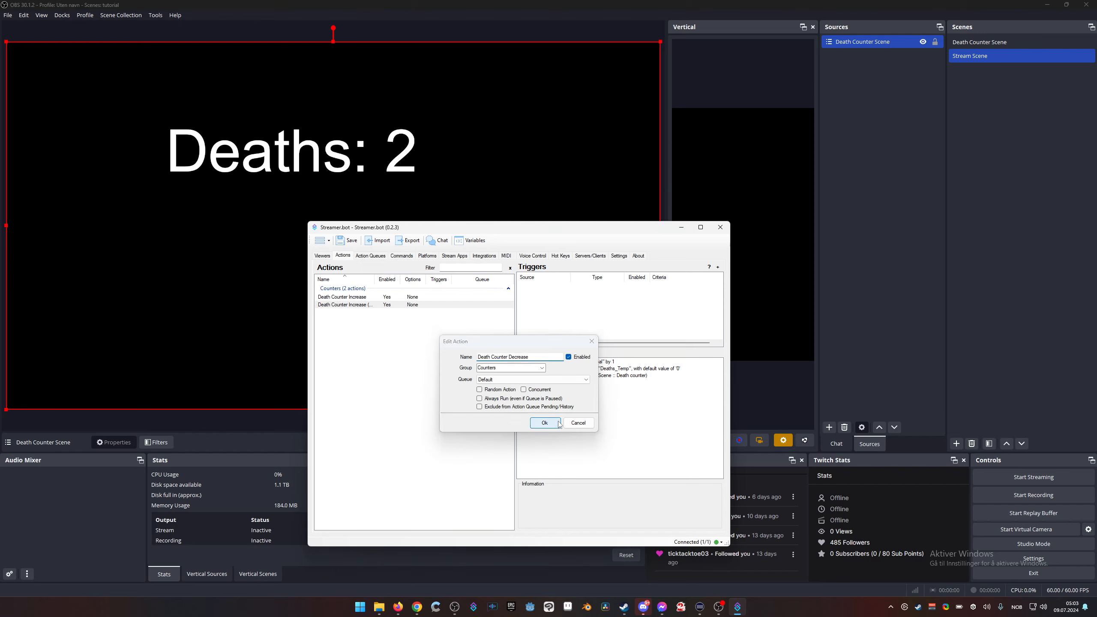
Step: Change the Deaths_Global sub-action of the Death Counter Decrease action from Increment to Decrement
{"action": "left_click", "coordinate": [545, 363]}
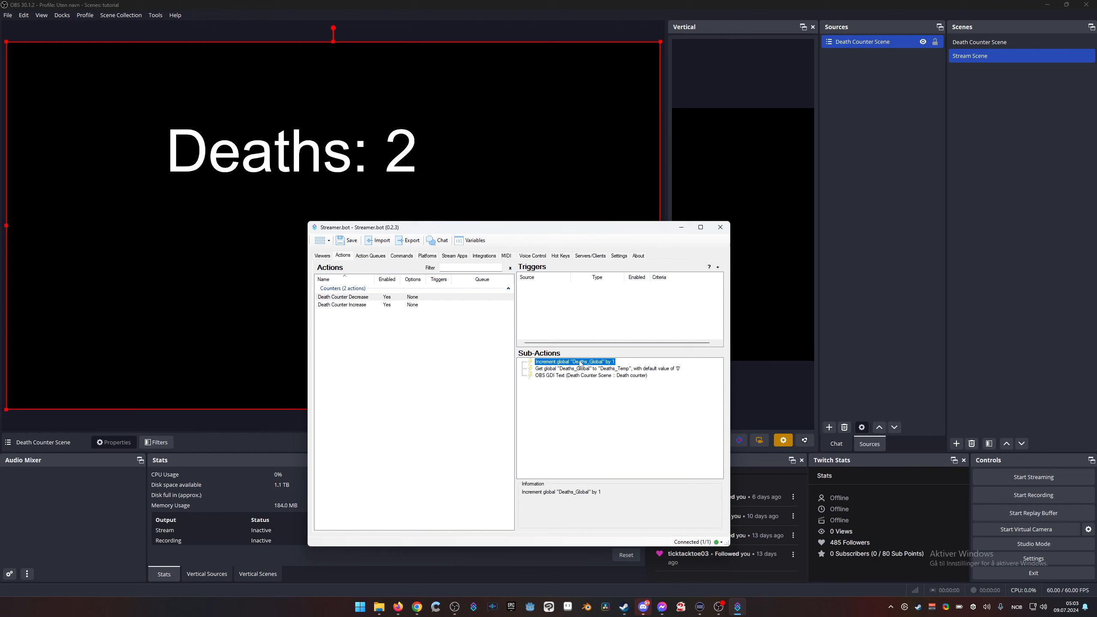
{"action": "double_click", "coordinate": [581, 365]}
{"action": "left_click", "coordinate": [479, 400]}
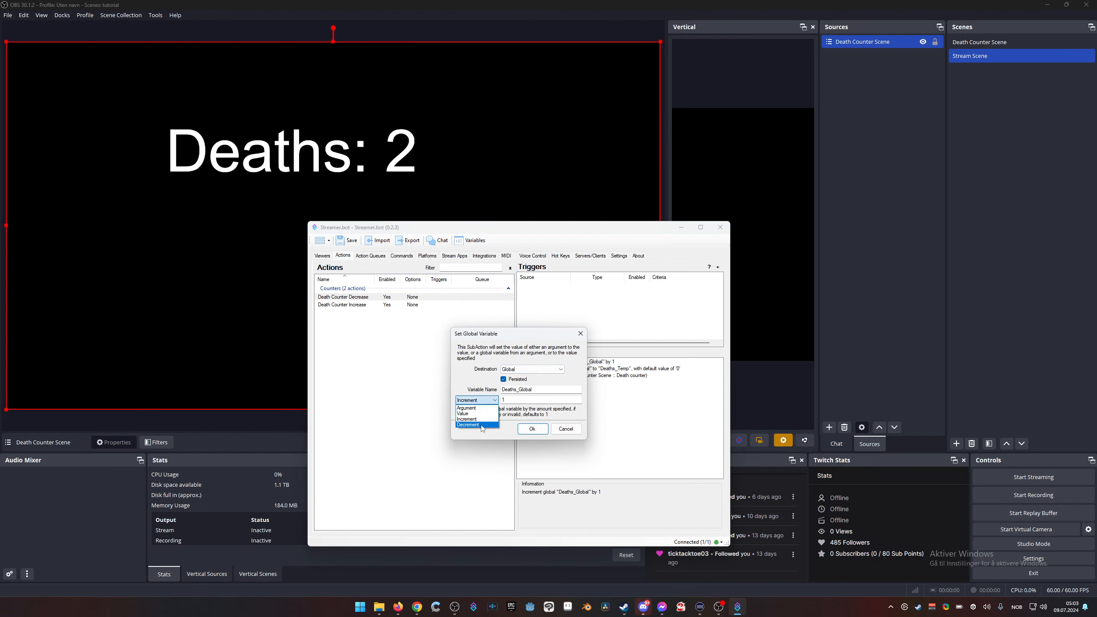
{"action": "left_click", "coordinate": [479, 424]}
{"action": "left_click", "coordinate": [533, 429]}
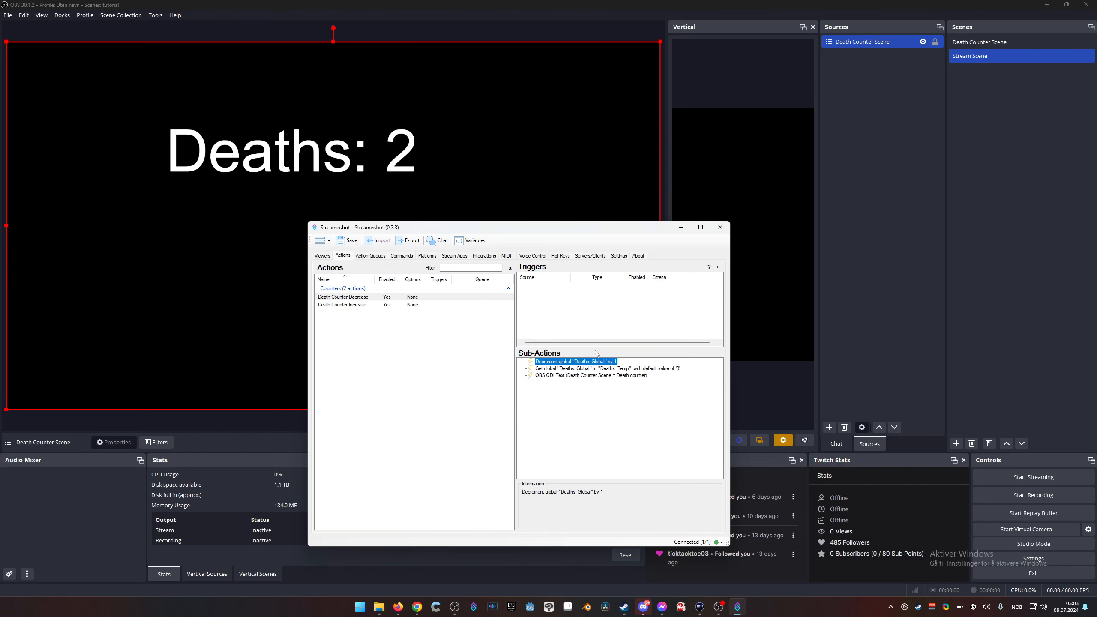
{"action": "left_click", "coordinate": [562, 308]}
{"action": "left_click", "coordinate": [384, 299]}
{"action": "left_click", "coordinate": [553, 305]}
{"action": "right_click", "coordinate": [535, 308]}
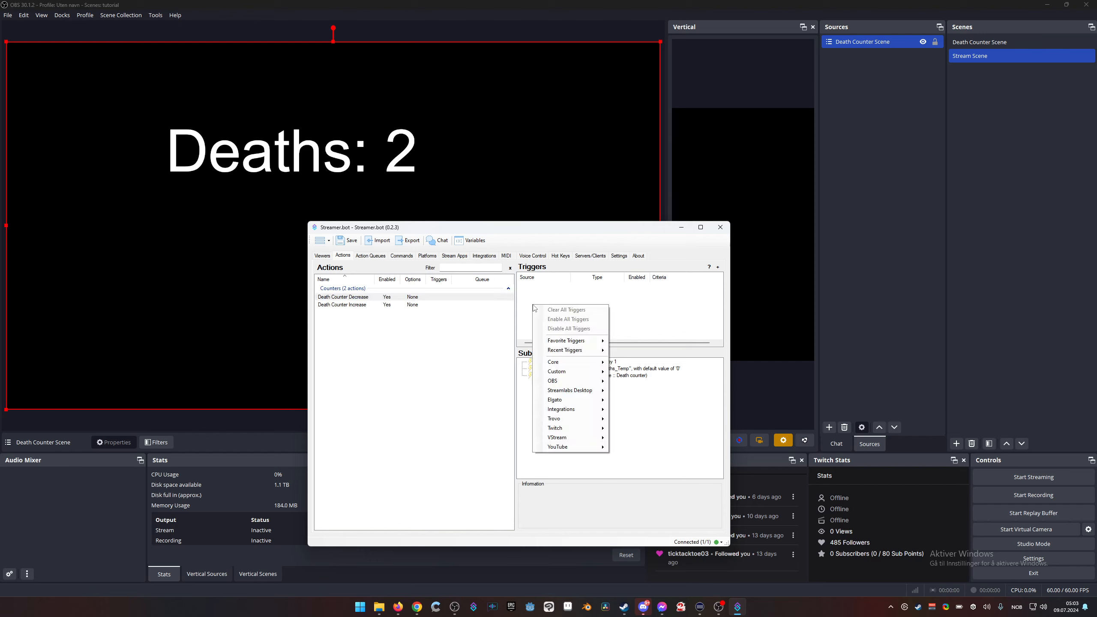
{"action": "left_click", "coordinate": [641, 310]}
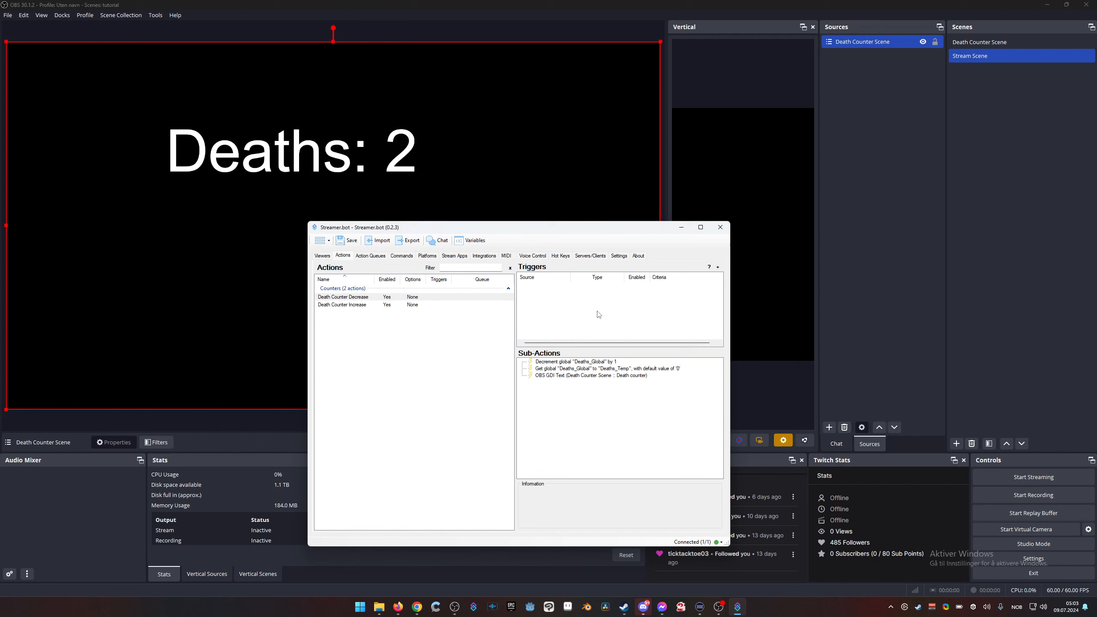
{"action": "left_click", "coordinate": [700, 607]}
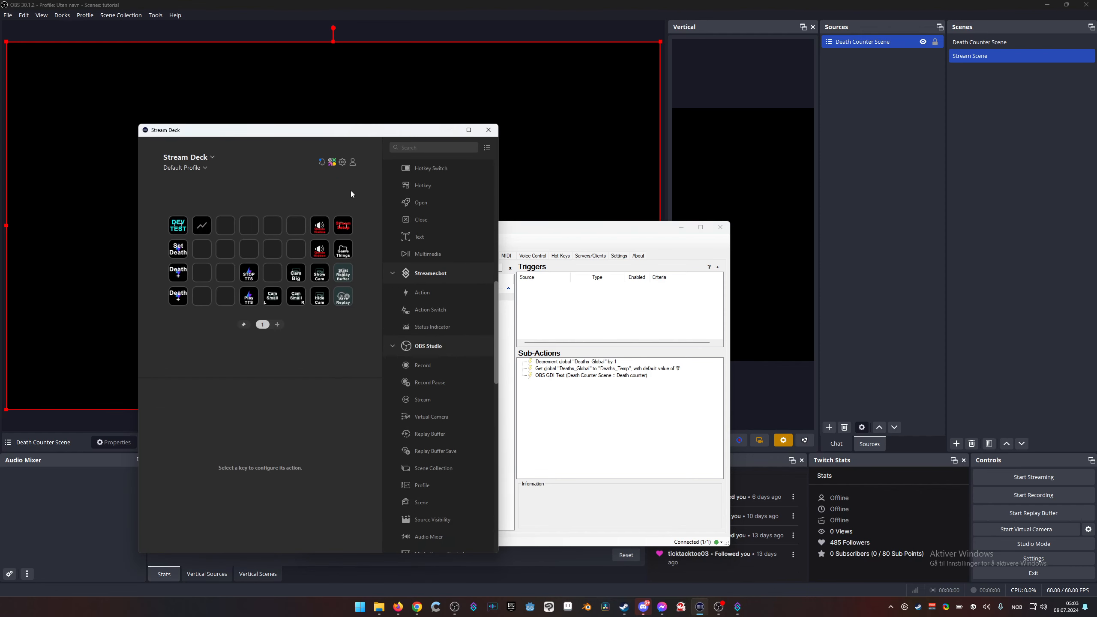
{"action": "left_click", "coordinate": [449, 130]}
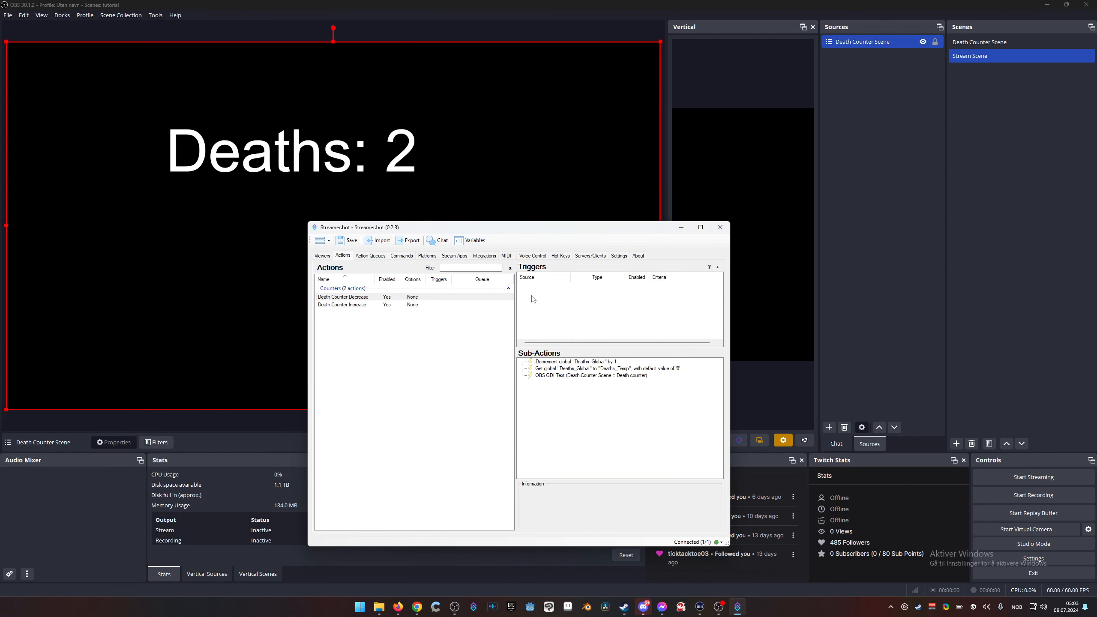
Step: Add a Core Hot Key Press trigger to the Death Counter Decrease action
{"action": "right_click", "coordinate": [570, 311]}
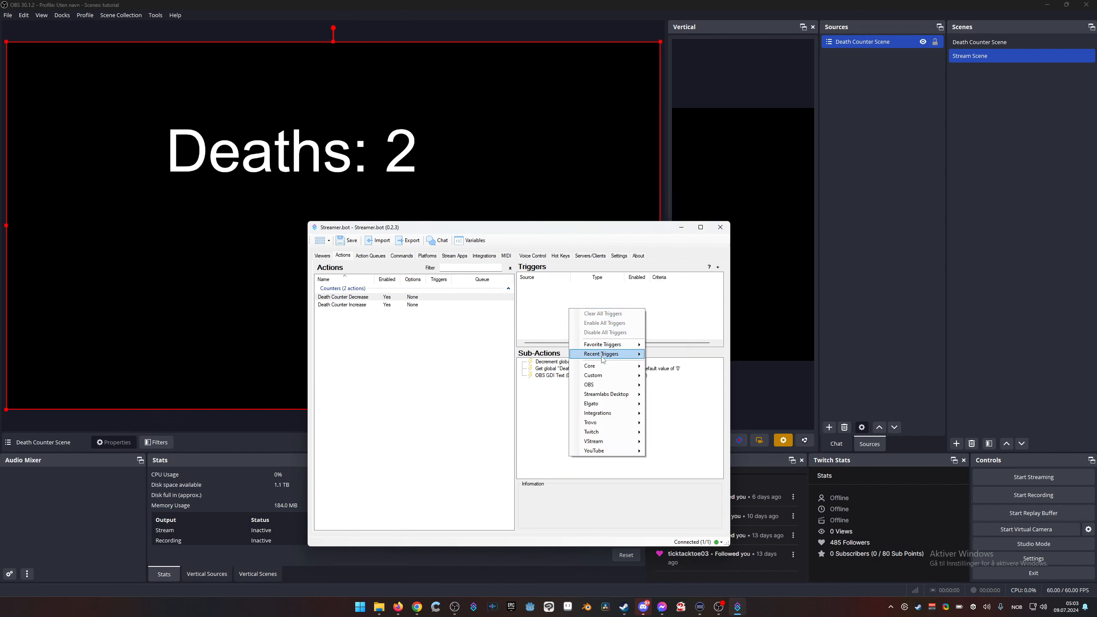
{"action": "mouse_move", "coordinate": [611, 371]}
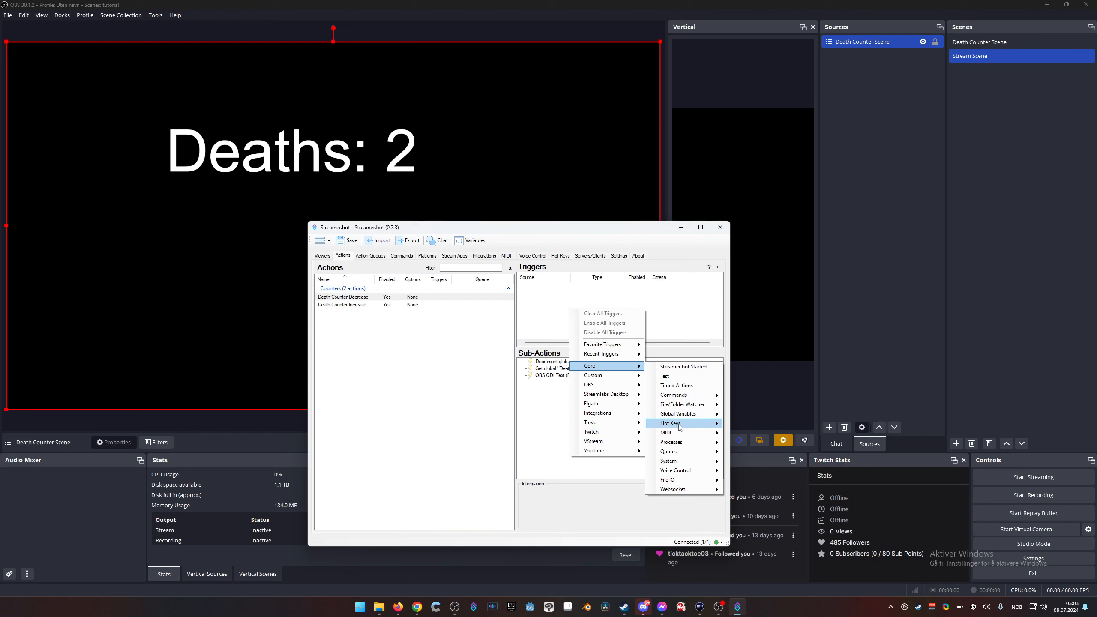
{"action": "mouse_move", "coordinate": [698, 427]}
{"action": "left_click", "coordinate": [747, 425]}
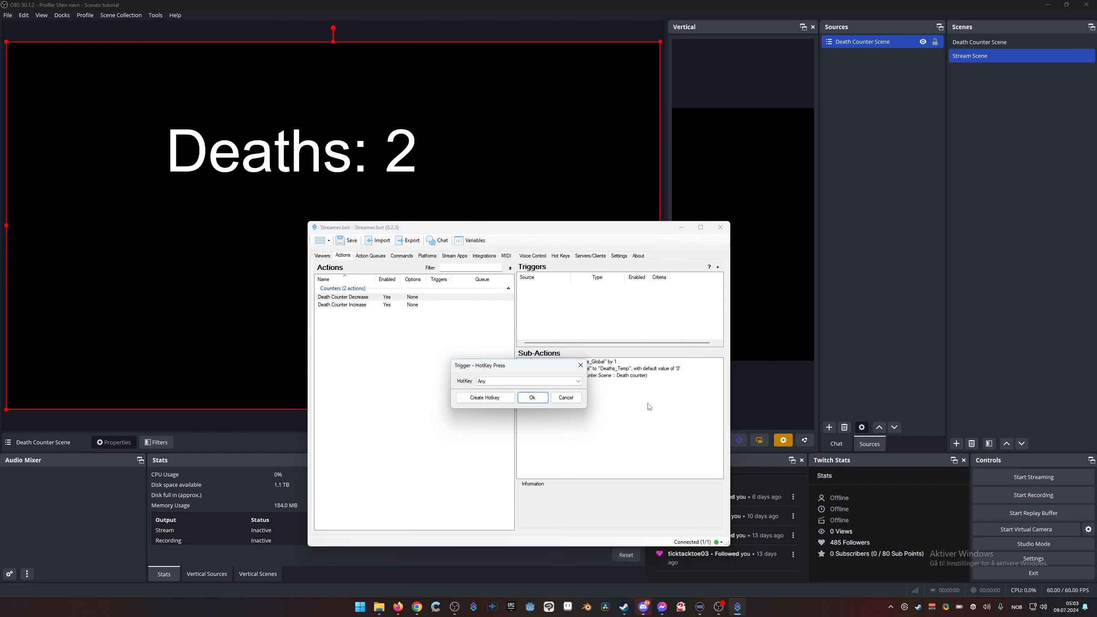
{"action": "left_click", "coordinate": [528, 382]}
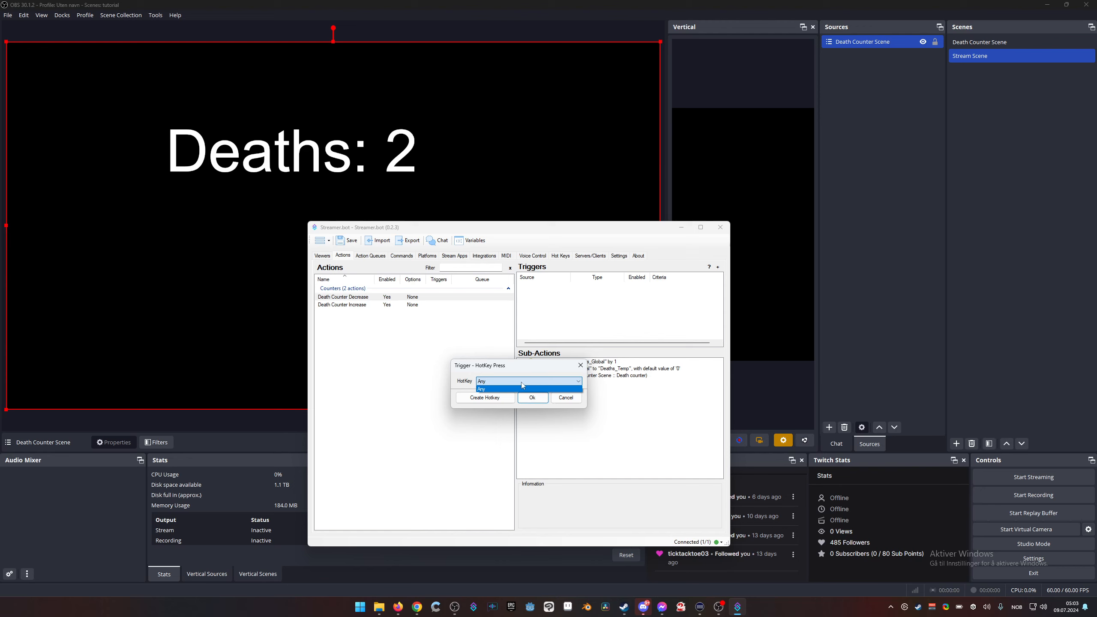
{"action": "left_click", "coordinate": [521, 389]}
Step: Create a Shift+Page Up hotkey for the new trigger and test it twice on the death counter
{"action": "left_click", "coordinate": [484, 397]}
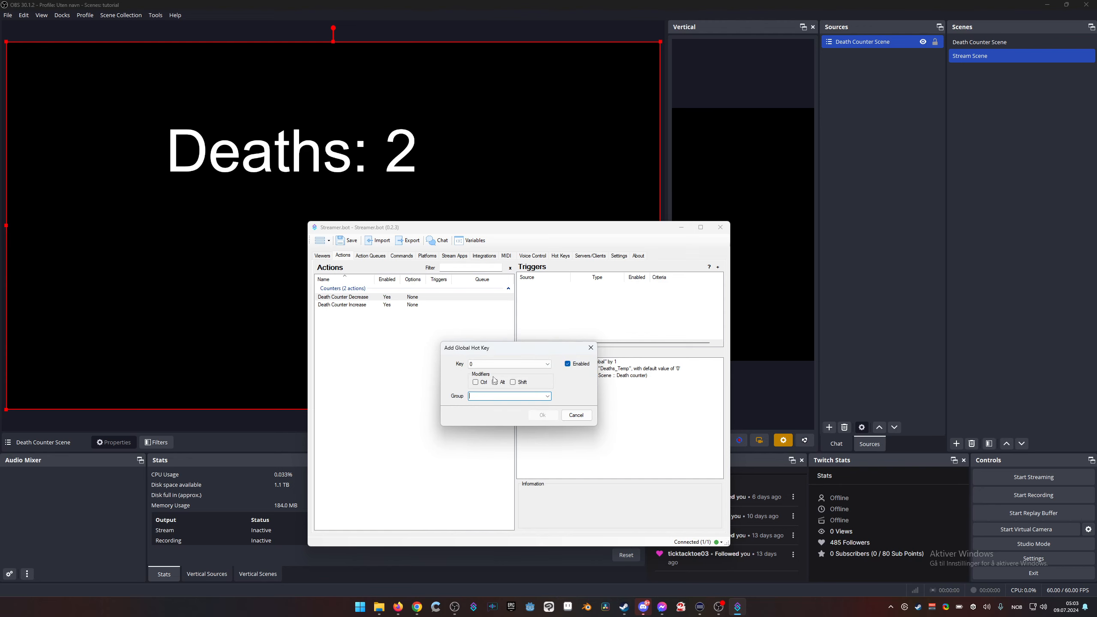
{"action": "left_click", "coordinate": [545, 366]}
{"action": "left_click", "coordinate": [548, 365]}
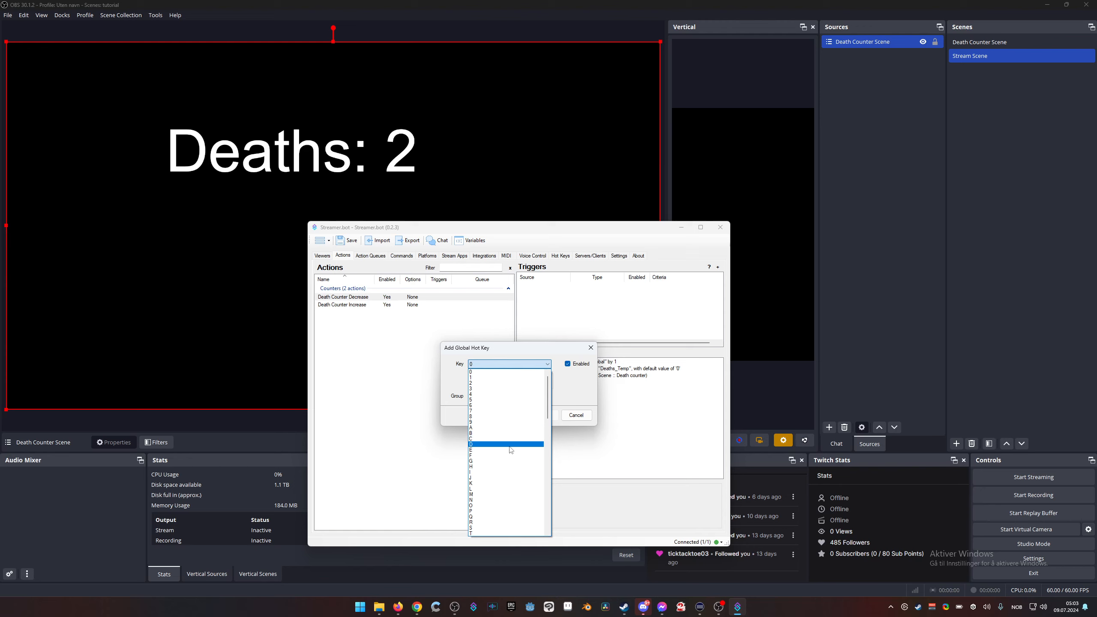
{"action": "scroll", "coordinate": [507, 455], "scroll_direction": "down", "scroll_amount": 5}
{"action": "scroll", "coordinate": [507, 454], "scroll_direction": "down", "scroll_amount": 10}
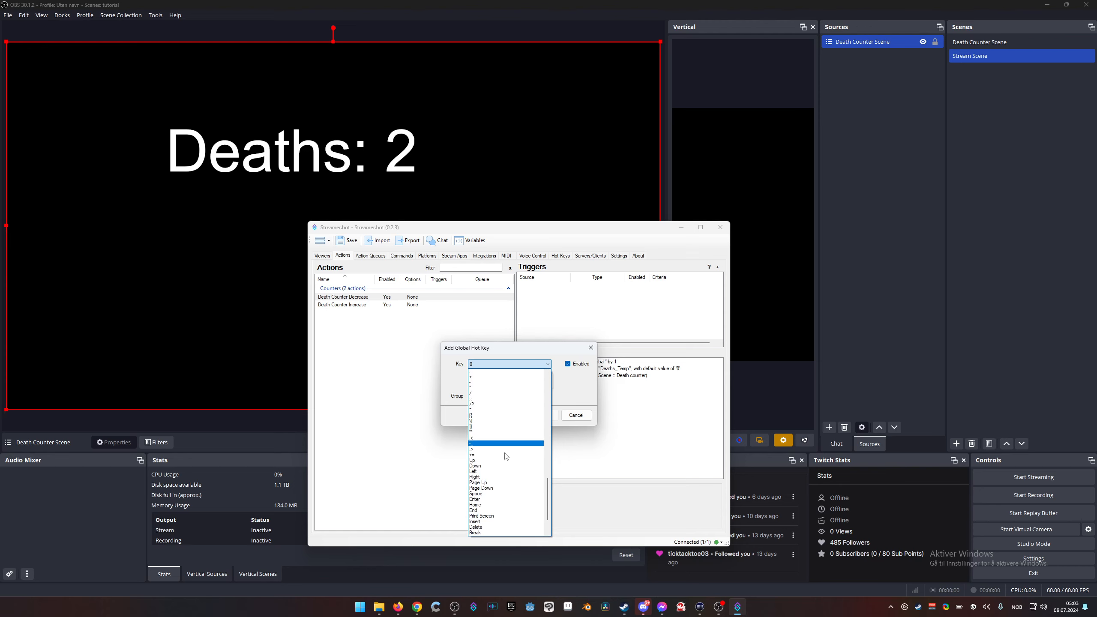
{"action": "left_click", "coordinate": [503, 439]}
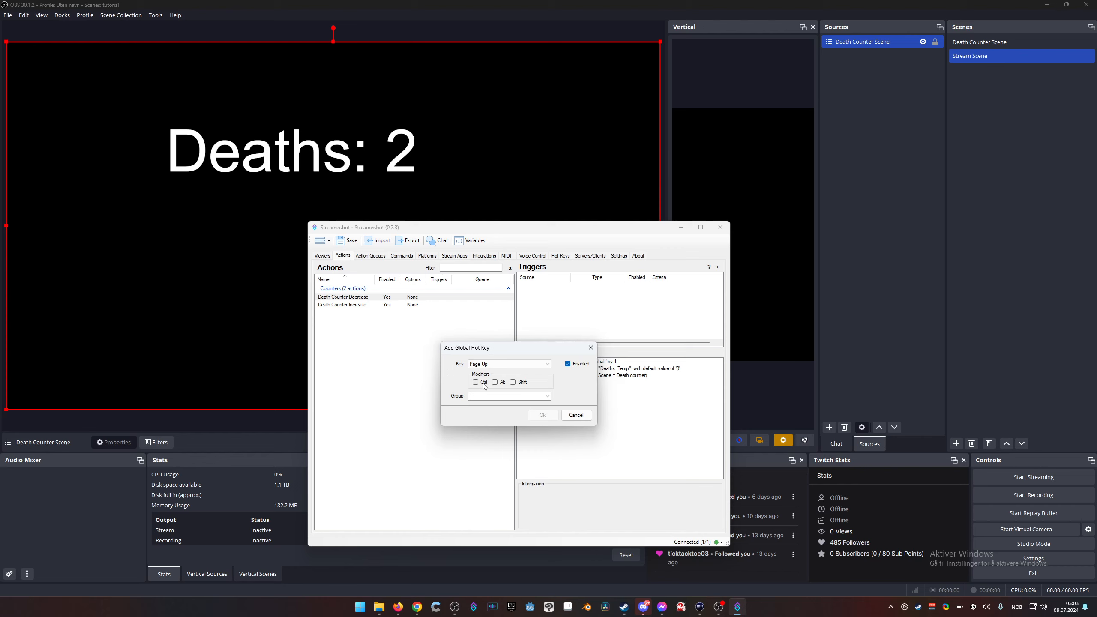
{"action": "left_click", "coordinate": [513, 383]}
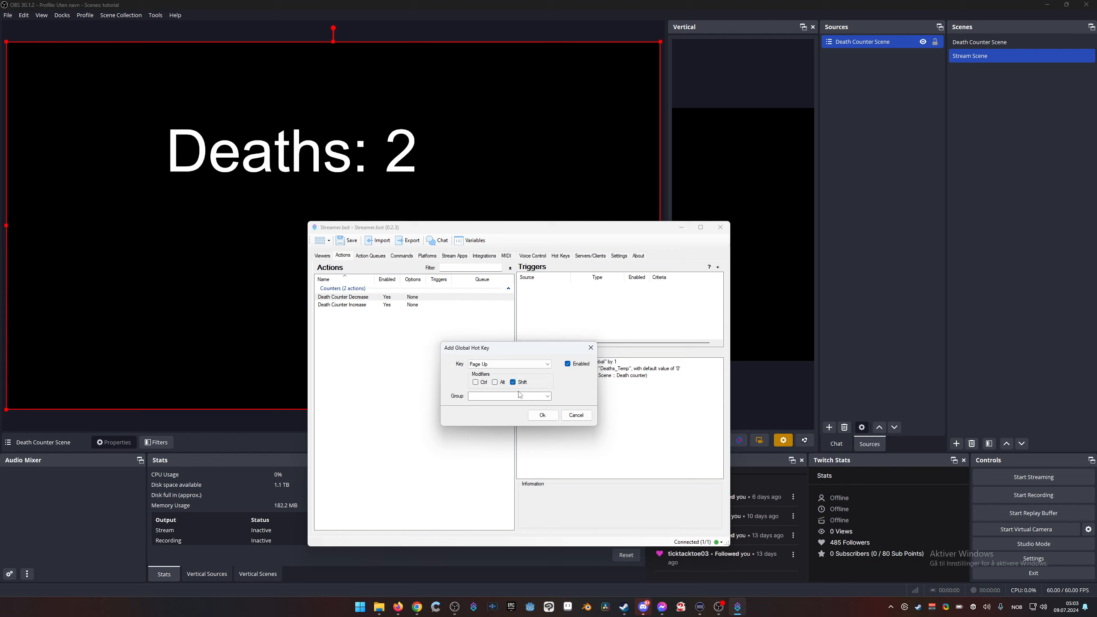
{"action": "left_click", "coordinate": [540, 416]}
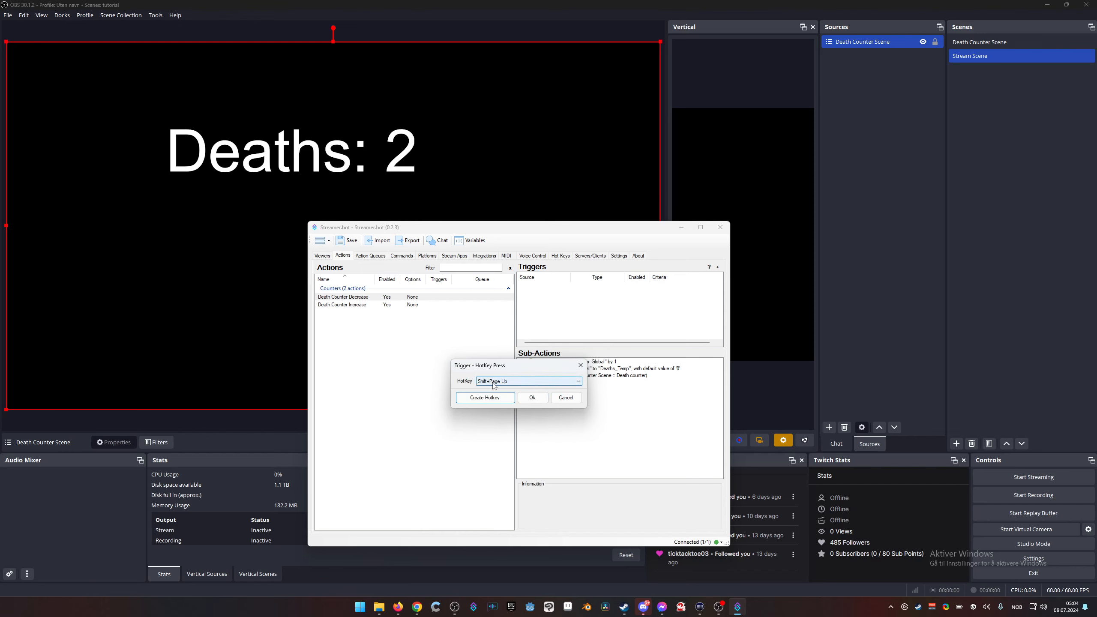
{"action": "left_click", "coordinate": [528, 396]}
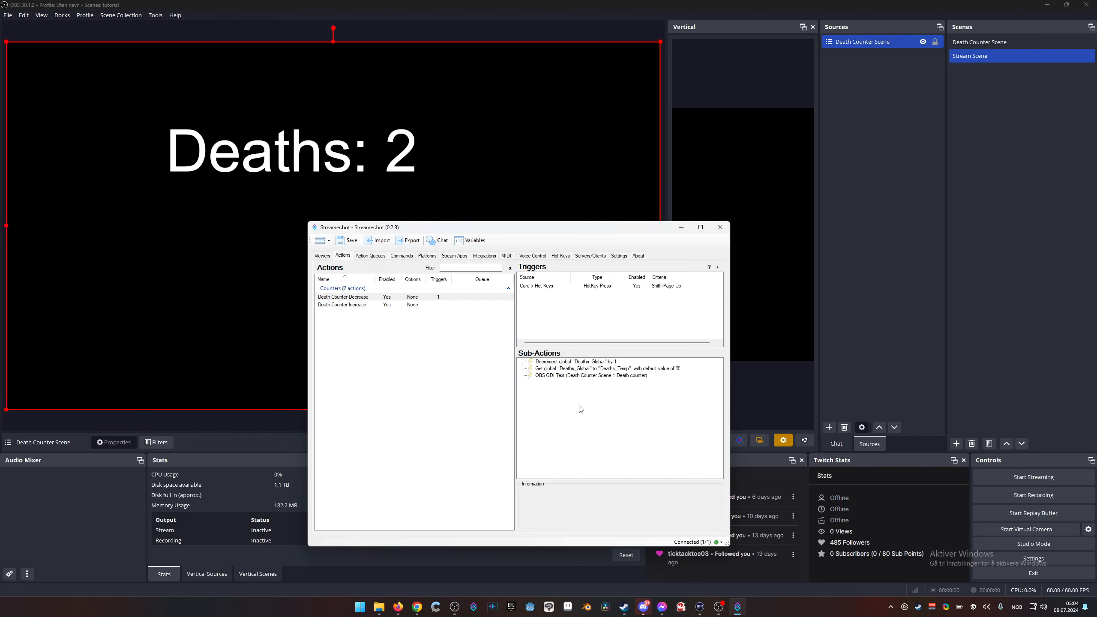
{"action": "key", "text": "shift+Page_Up"}
{"action": "key", "text": "shift+Page_Up"}
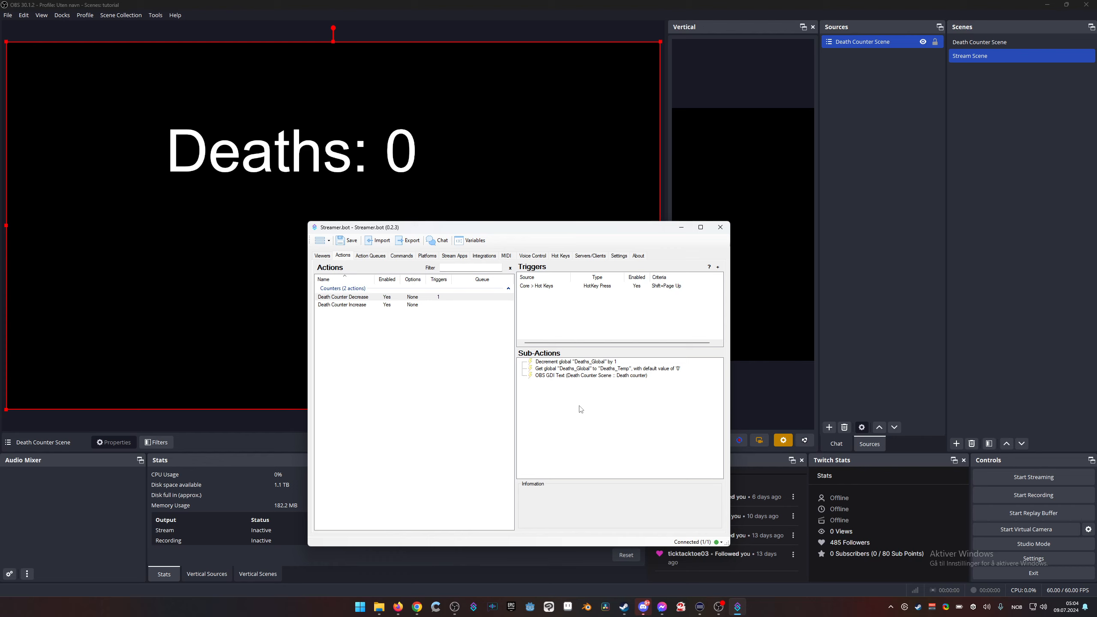
Step: Create a Shift+Page Down hotkey and assign it to the Death Counter Decrease trigger instead
{"action": "double_click", "coordinate": [554, 287]}
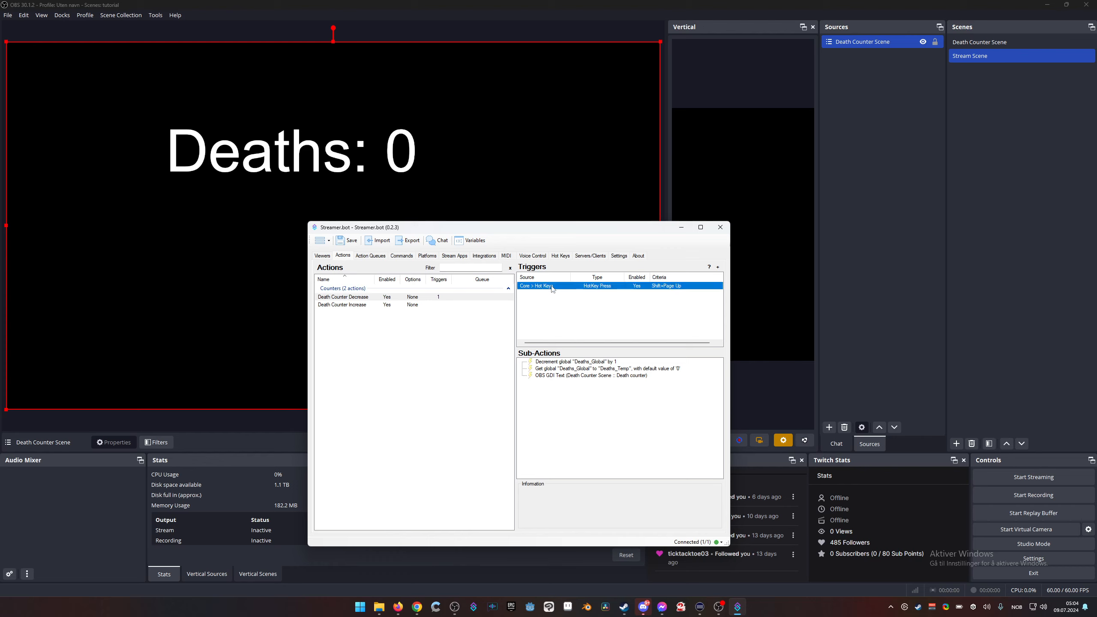
{"action": "left_click", "coordinate": [509, 399]}
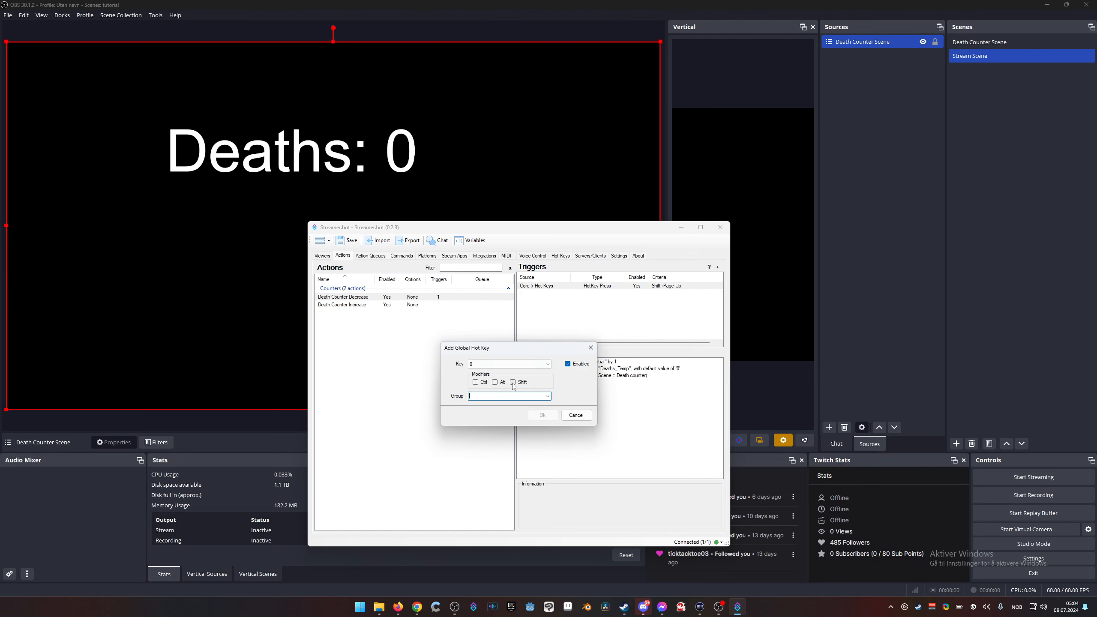
{"action": "left_click", "coordinate": [510, 364]}
{"action": "scroll", "coordinate": [513, 461], "scroll_direction": "down", "scroll_amount": 5}
{"action": "scroll", "coordinate": [513, 461], "scroll_direction": "down", "scroll_amount": 7}
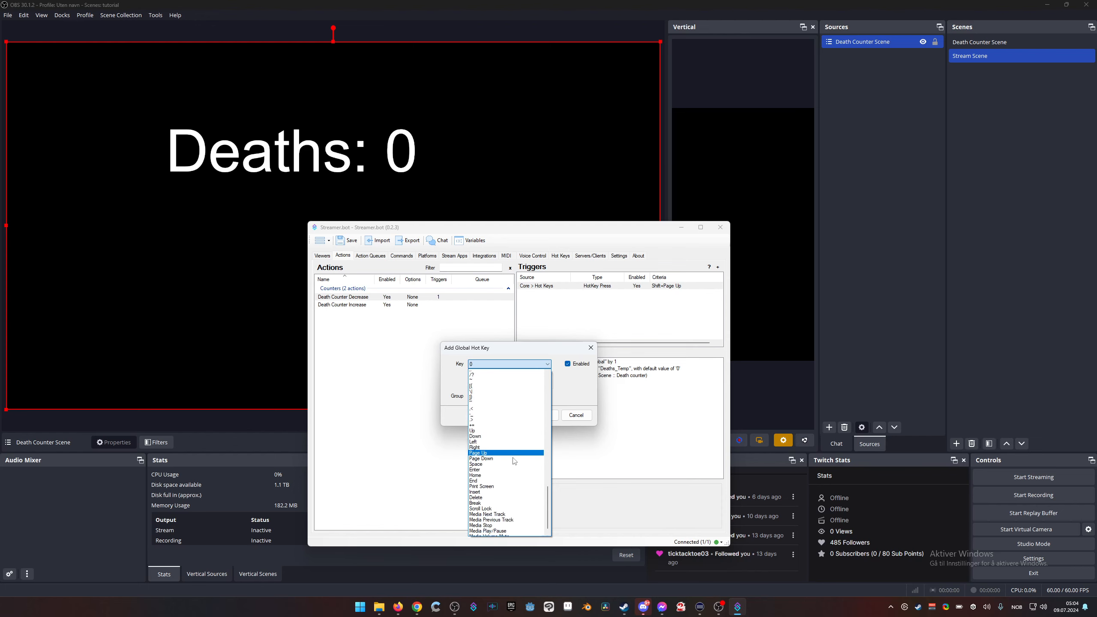
{"action": "left_click", "coordinate": [507, 444]}
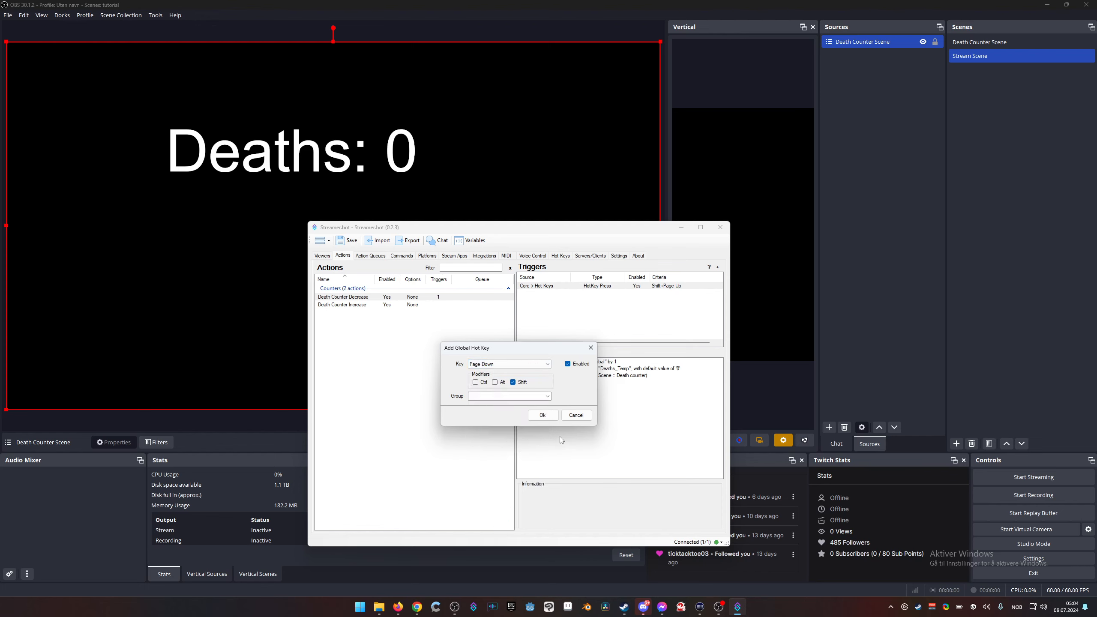
{"action": "left_click", "coordinate": [544, 414]}
{"action": "left_click", "coordinate": [543, 399]}
{"action": "left_click", "coordinate": [565, 311]}
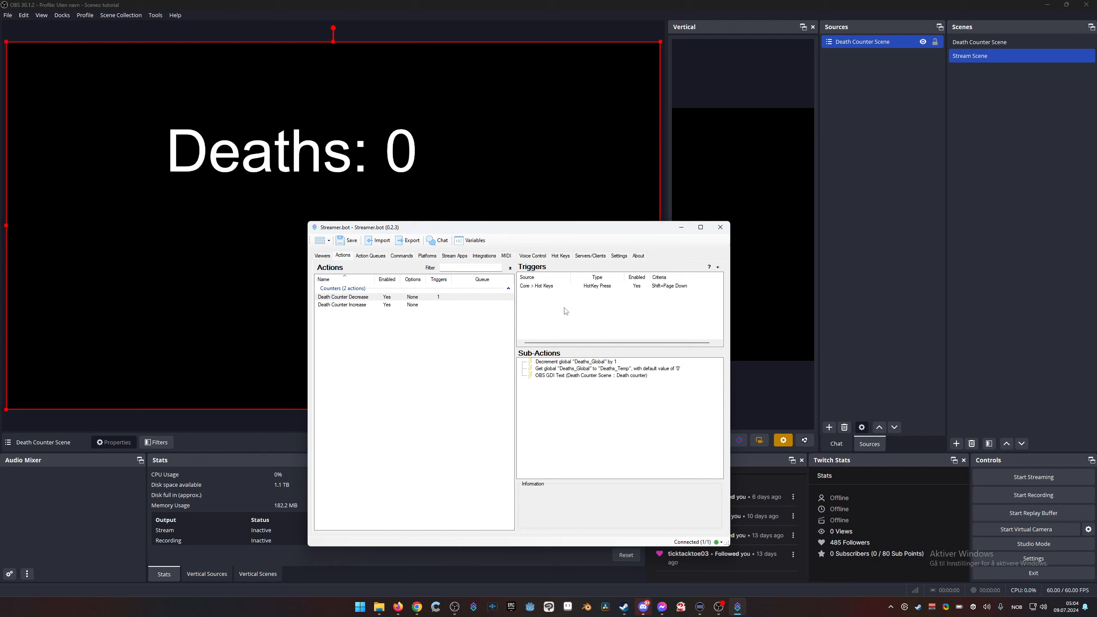
Step: Test the Shift+Page Down hotkey repeatedly to check that it decreases the death counter in OBS
{"action": "key", "text": "shift+Page_Down"}
{"action": "key", "text": "shift+Page_Down"}
{"action": "key", "text": "shift+Page_Down"}
{"action": "key", "text": "shift+Page_Down"}
{"action": "key", "text": "shift+Page_Down"}
{"action": "key", "text": "shift+Page_Down"}
{"action": "key", "text": "shift+Page_Down"}
{"action": "key", "text": "shift+Page_Down"}
{"action": "key", "text": "shift+Page_Down"}
{"action": "key", "text": "shift+Page_Down"}
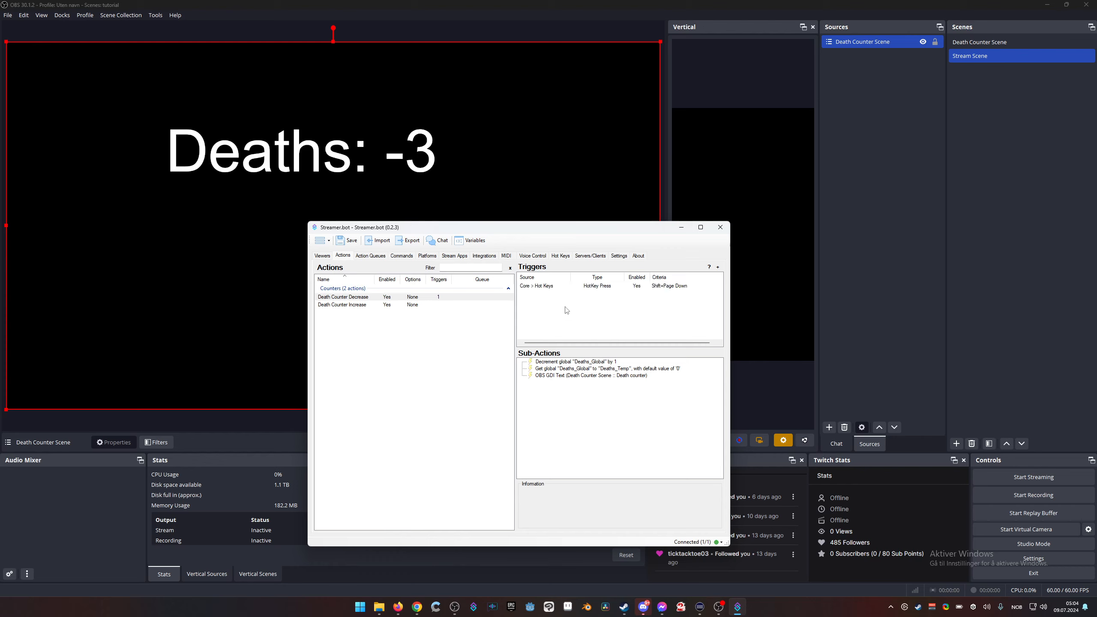
{"action": "key", "text": "shift+Page_Down"}
{"action": "key", "text": "shift+Page_Down"}
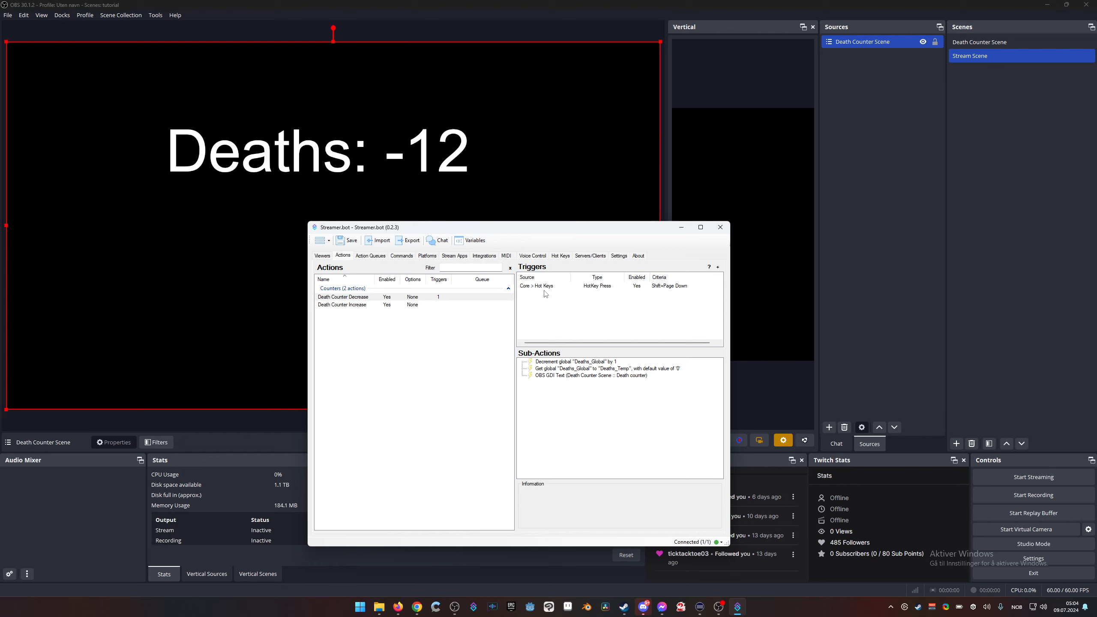
Step: Add a Core Hot Key Press trigger with the existing Shift+Page Up hotkey to the Death Counter Increase action
{"action": "left_click", "coordinate": [346, 306]}
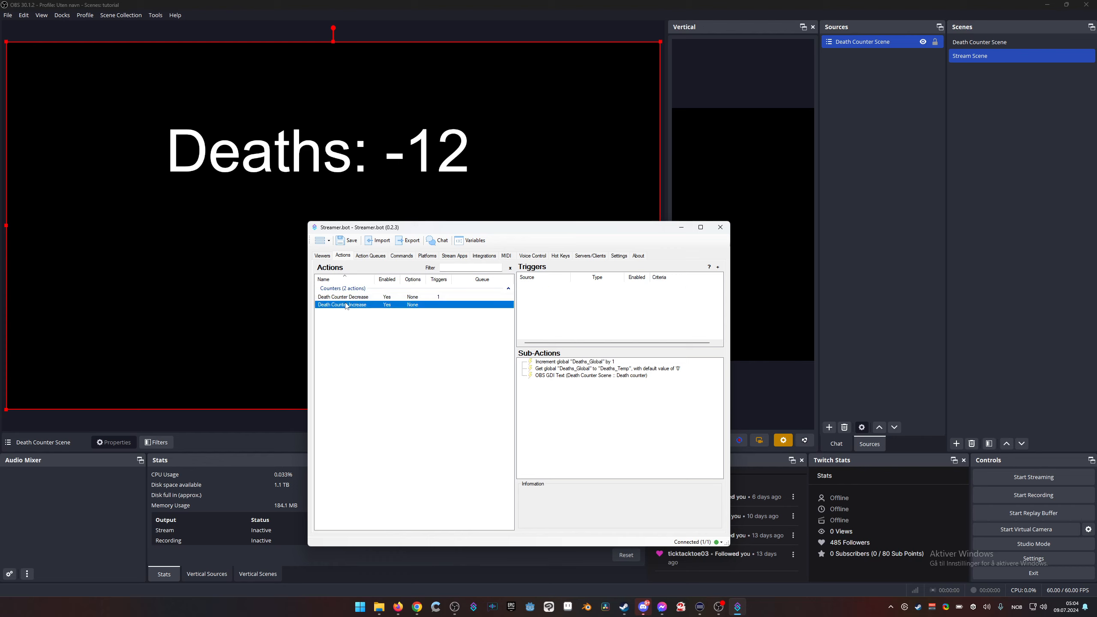
{"action": "right_click", "coordinate": [543, 295]}
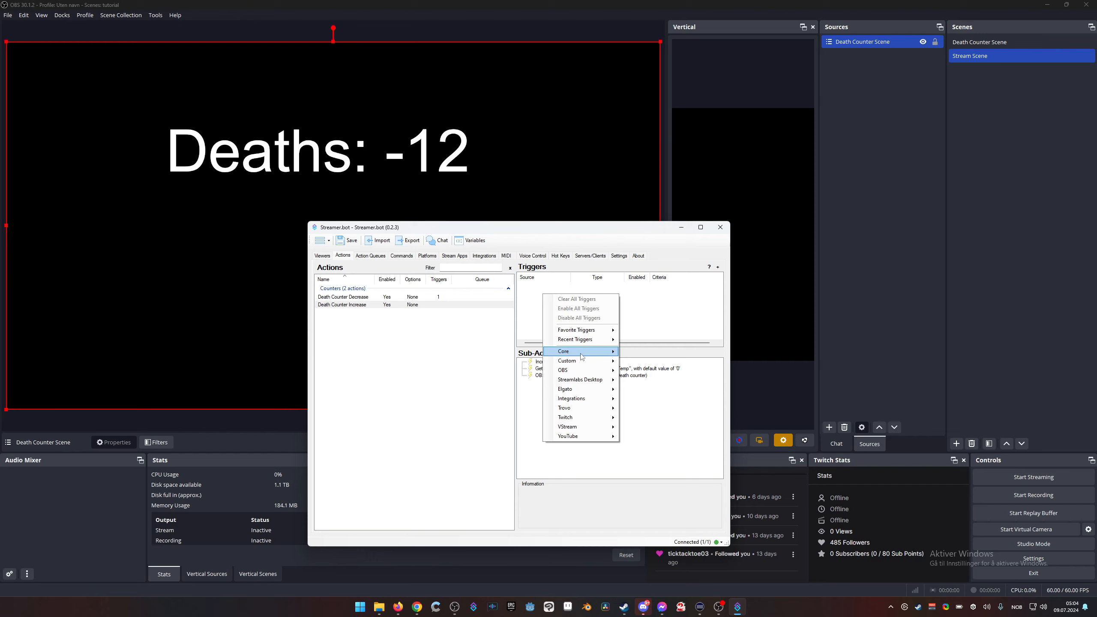
{"action": "mouse_move", "coordinate": [581, 359]}
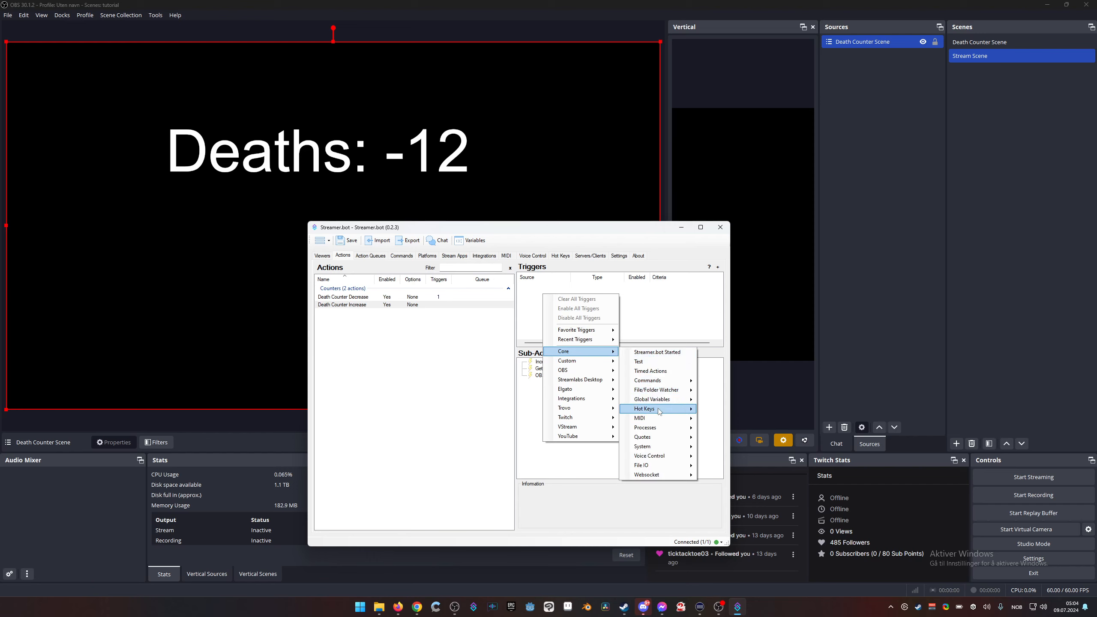
{"action": "mouse_move", "coordinate": [660, 409]}
{"action": "left_click", "coordinate": [709, 410]}
{"action": "left_click", "coordinate": [579, 381]}
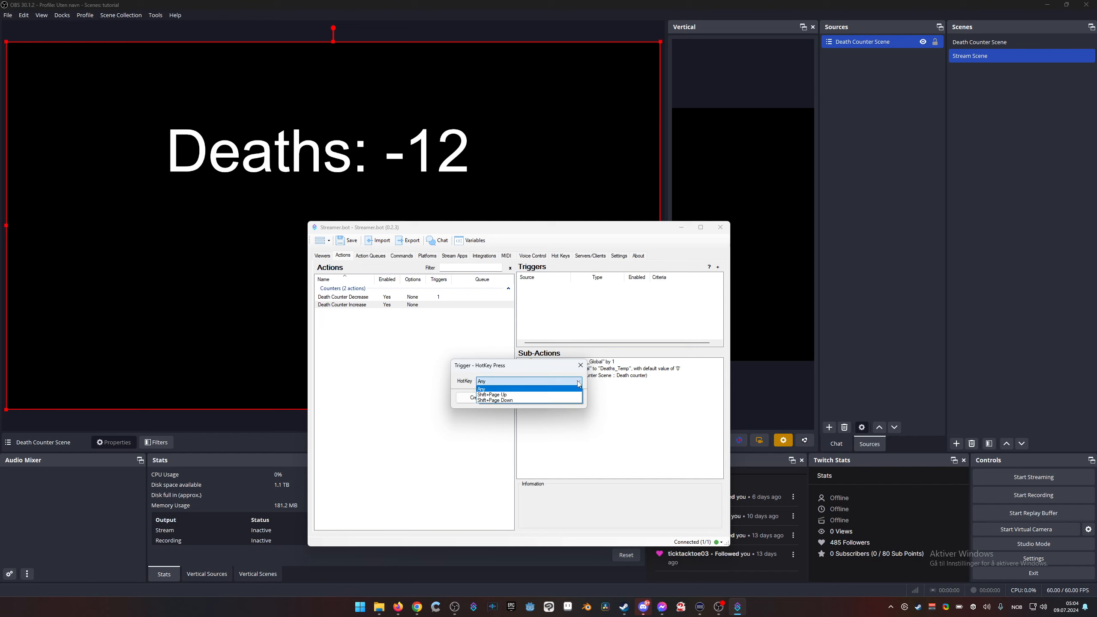
{"action": "left_click", "coordinate": [513, 396]}
{"action": "left_click", "coordinate": [532, 399]}
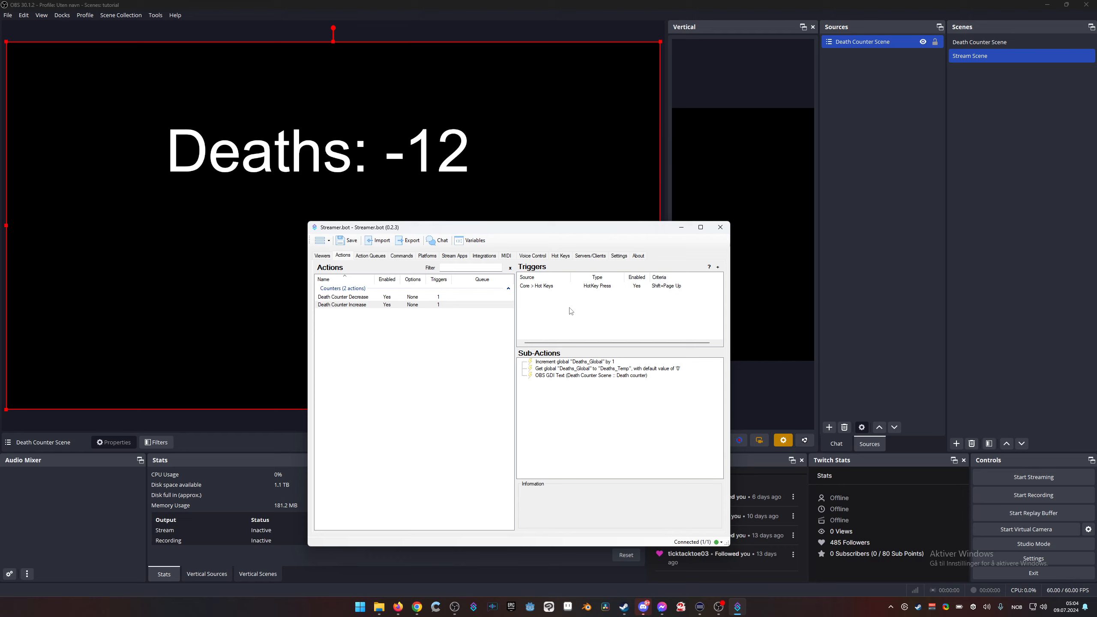
Step: Test the Shift+Page Up hotkey repeatedly to check that it increases the death counter in OBS
{"action": "key", "text": "shift+Page_Up"}
{"action": "key", "text": "shift+Page_Up"}
{"action": "key", "text": "shift+Page_Up"}
{"action": "key", "text": "shift+Page_Up"}
{"action": "key", "text": "shift+Page_Up"}
{"action": "key", "text": "shift+Page_Up"}
{"action": "key", "text": "shift+Page_Up"}
{"action": "key", "text": "shift+Page_Up"}
{"action": "key", "text": "shift+Page_Up"}
{"action": "key", "text": "shift+Page_Up"}
{"action": "key", "text": "shift+Page_Up"}
{"action": "key", "text": "shift+Page_Up"}
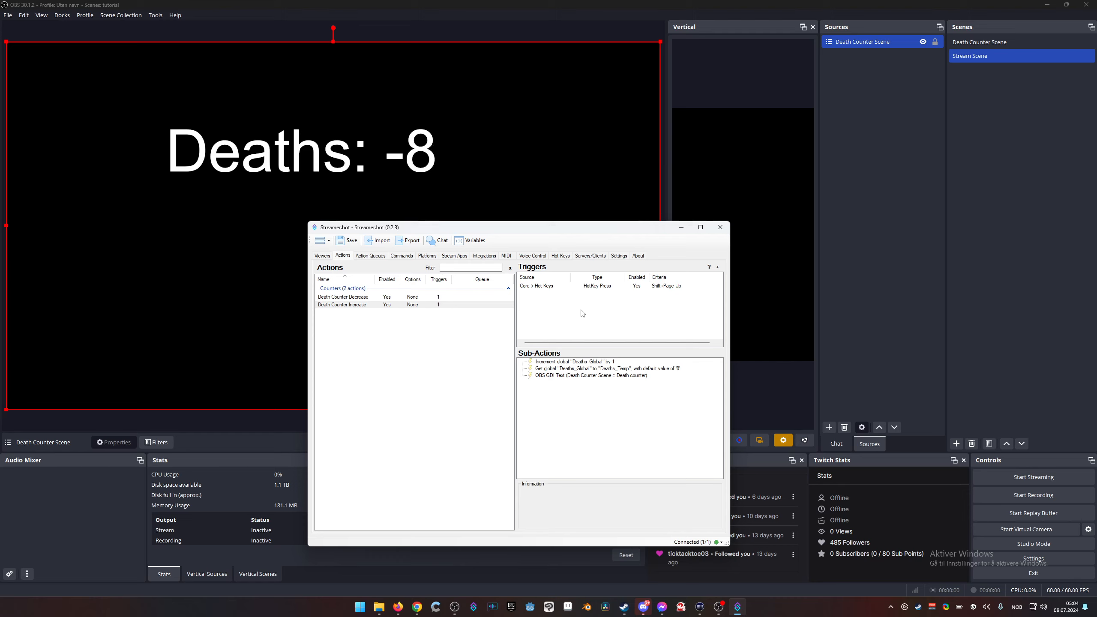
{"action": "key", "text": "shift+Page_Up"}
{"action": "key", "text": "shift+Page_Up"}
{"action": "key", "text": "shift+Page_Up"}
{"action": "key", "text": "shift+Page_Up"}
{"action": "key", "text": "shift+Page_Up"}
{"action": "key", "text": "shift+Page_Up"}
{"action": "key", "text": "shift+Page_Up"}
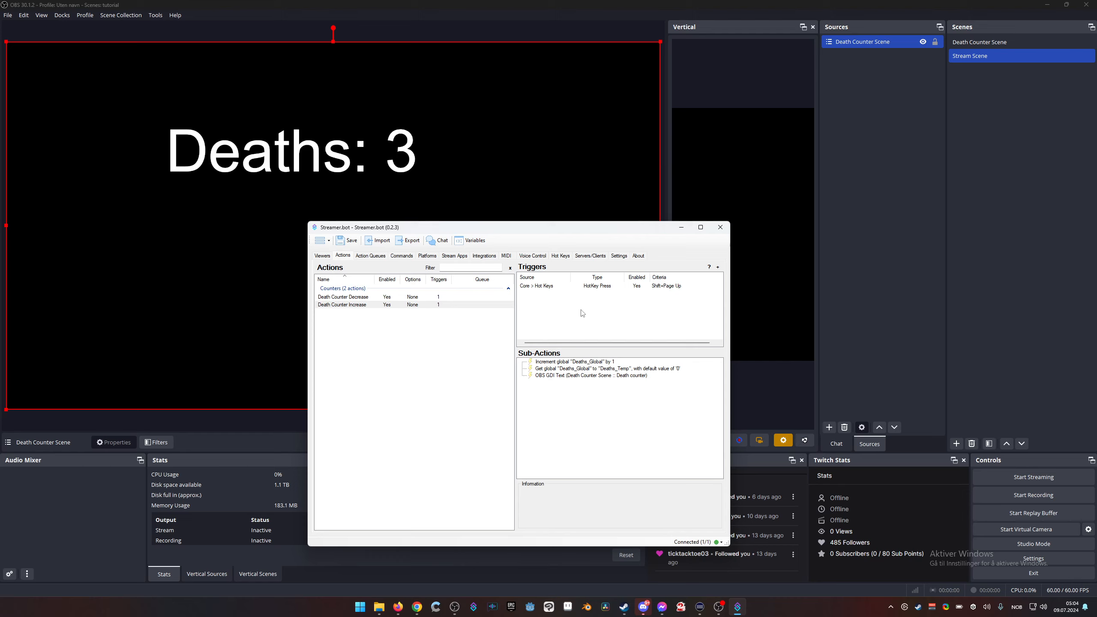
Step: Test both hotkeys in turn, lowering the death counter with Shift+Page Down and raising it with Shift+Page Up
{"action": "key", "text": "shift+Page_Down"}
{"action": "key", "text": "shift+Page_Down"}
{"action": "key", "text": "shift+Page_Down"}
{"action": "key", "text": "shift+Page_Down"}
{"action": "key", "text": "shift+Page_Up"}
{"action": "key", "text": "shift+Page_Up"}
{"action": "key", "text": "shift+Page_Up"}
Step: Switch to the Stream Deck app and move its window further over the OBS preview
{"action": "left_click", "coordinate": [700, 608]}
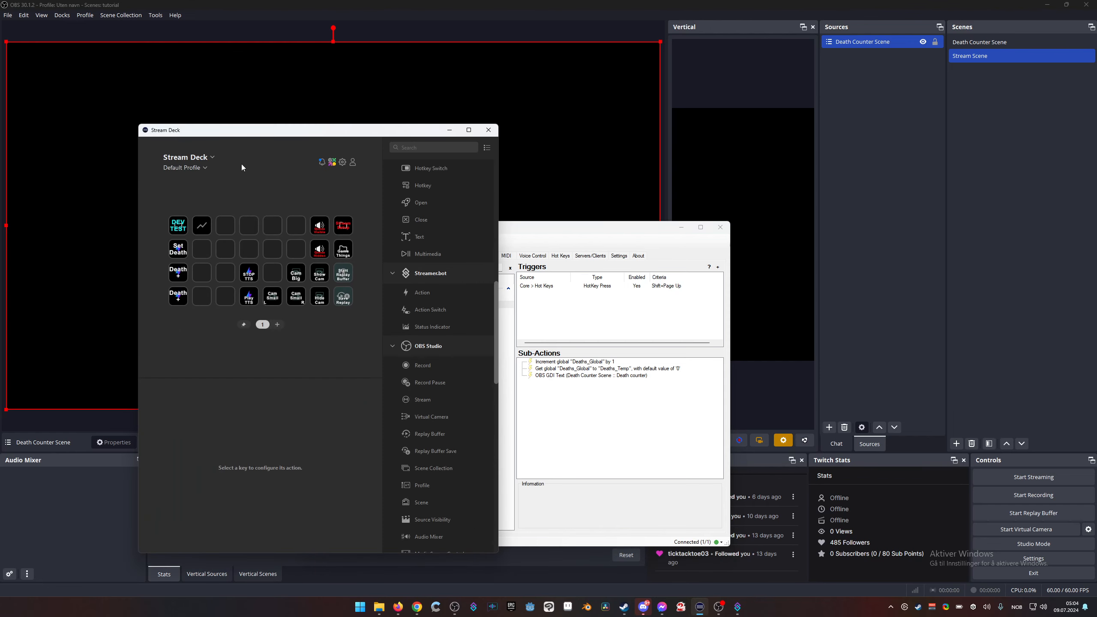
{"action": "left_click_drag", "start_coordinate": [236, 133], "coordinate": [300, 109]}
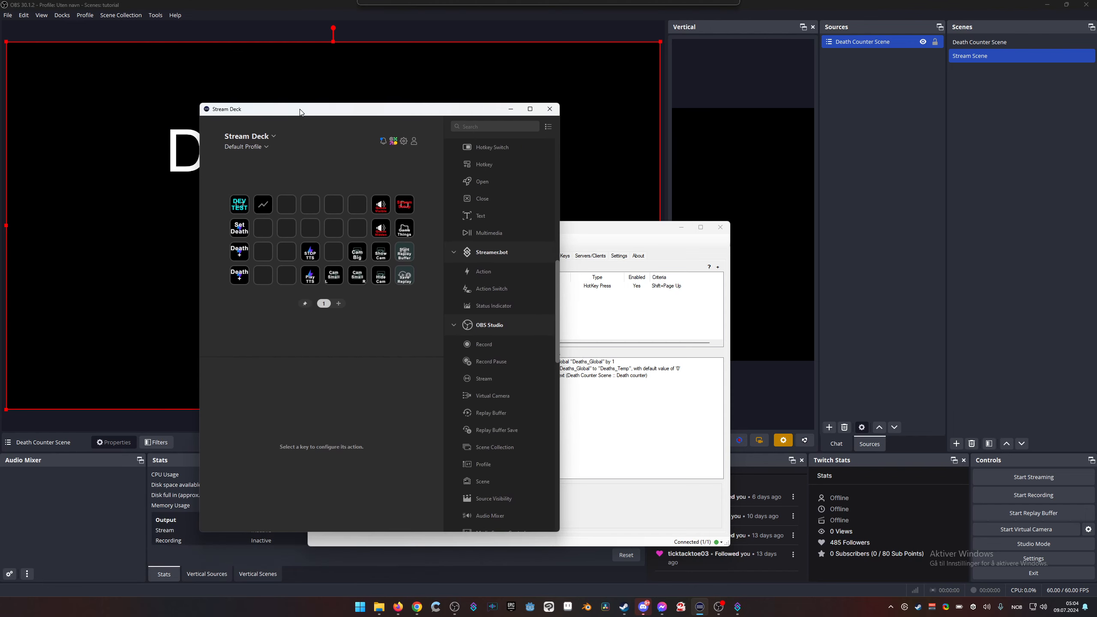
Step: Search the Stream Deck actions for "hotk" and place a Hotkey action on an empty key in the first row
{"action": "type", "text": "hop"}
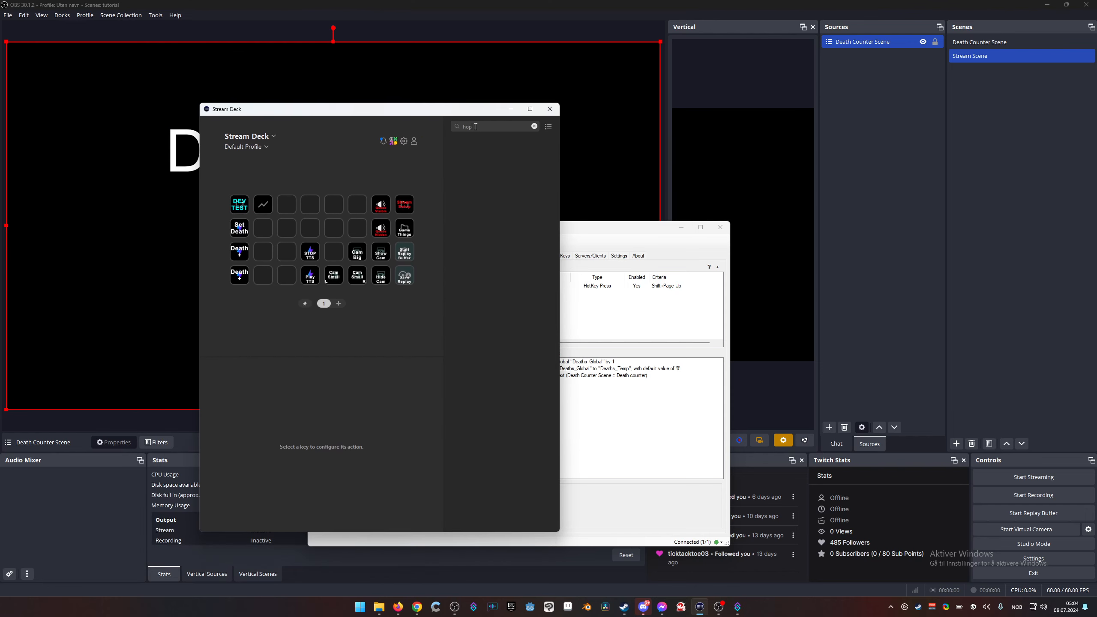
{"action": "key", "text": "BackSpace"}
{"action": "type", "text": "tk"}
{"action": "left_click_drag", "start_coordinate": [487, 192], "coordinate": [311, 207]}
Step: Delete the Hotkey action from the first-row key and clear the action search
{"action": "right_click", "coordinate": [311, 209]}
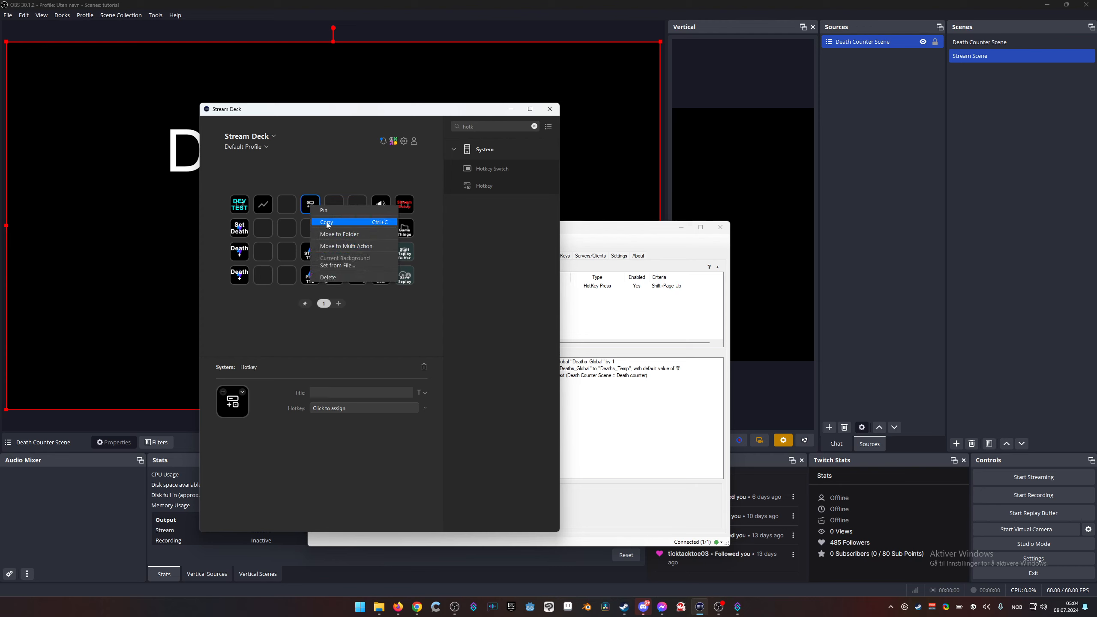
{"action": "left_click", "coordinate": [333, 279]}
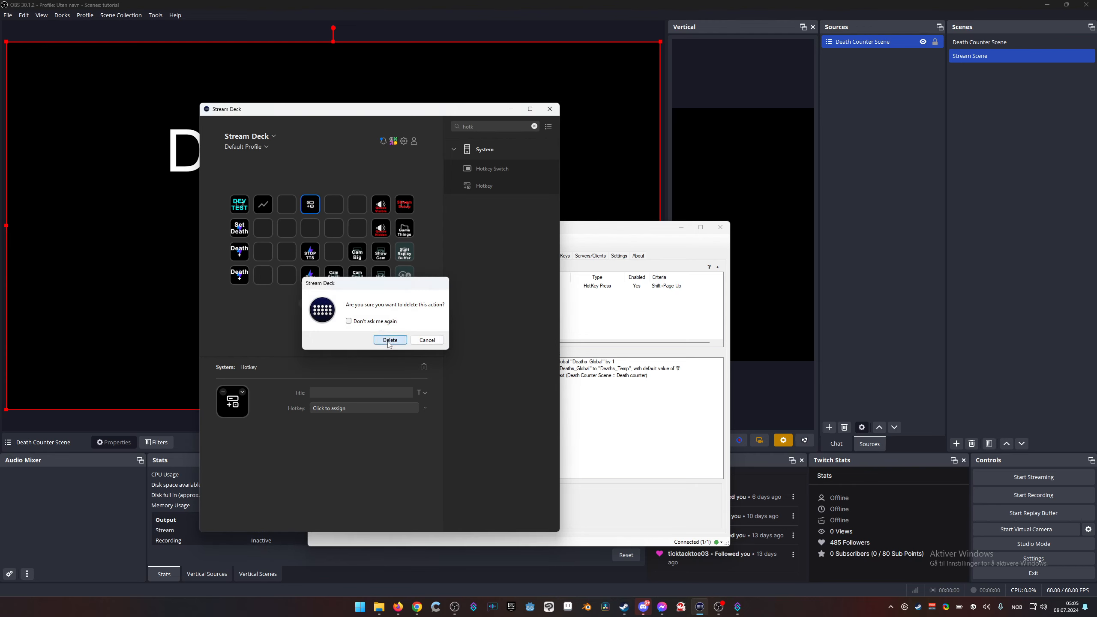
{"action": "left_click", "coordinate": [391, 341]}
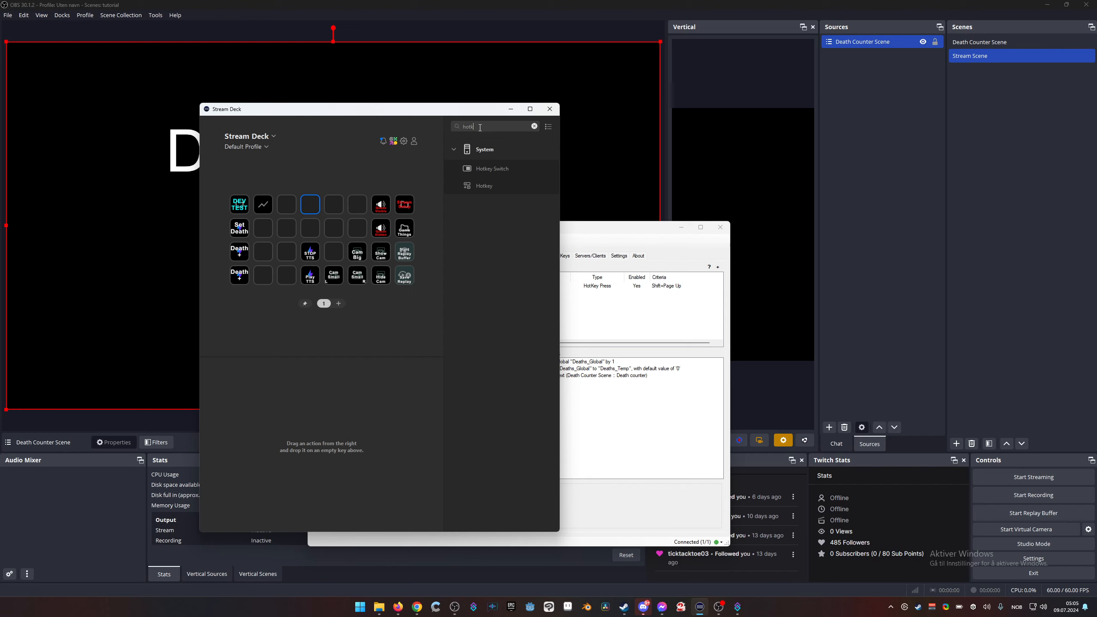
{"action": "key", "text": "BackSpace"}
{"action": "key", "text": "BackSpace"}
{"action": "key", "text": "BackSpace"}
{"action": "key", "text": "BackSpace"}
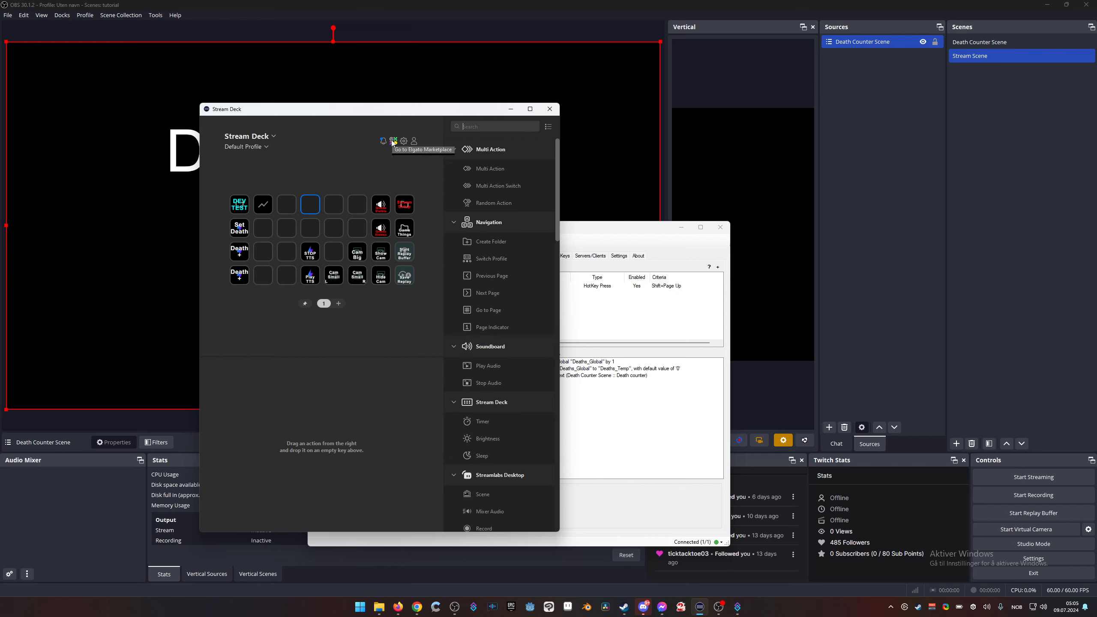
Step: Look up "streamer bot" in the Elgato Marketplace, view the Streamer.Bot plugin page, and return to Stream Deck
{"action": "left_click", "coordinate": [392, 141]}
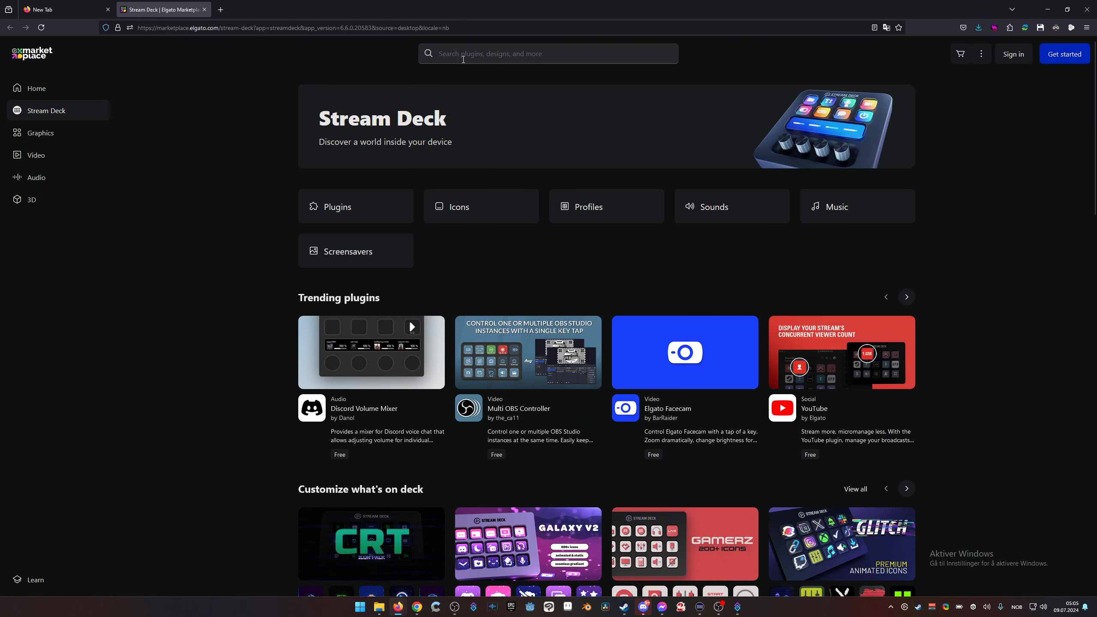
{"action": "left_click", "coordinate": [518, 54]}
{"action": "type", "text": "streamer bot"}
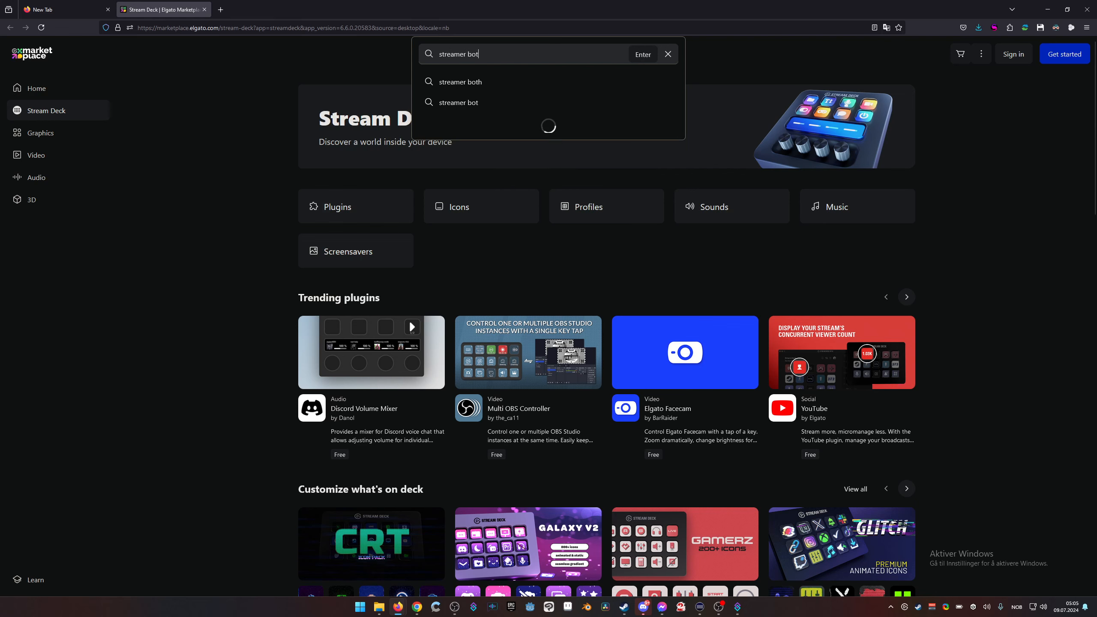
{"action": "key", "text": "Return"}
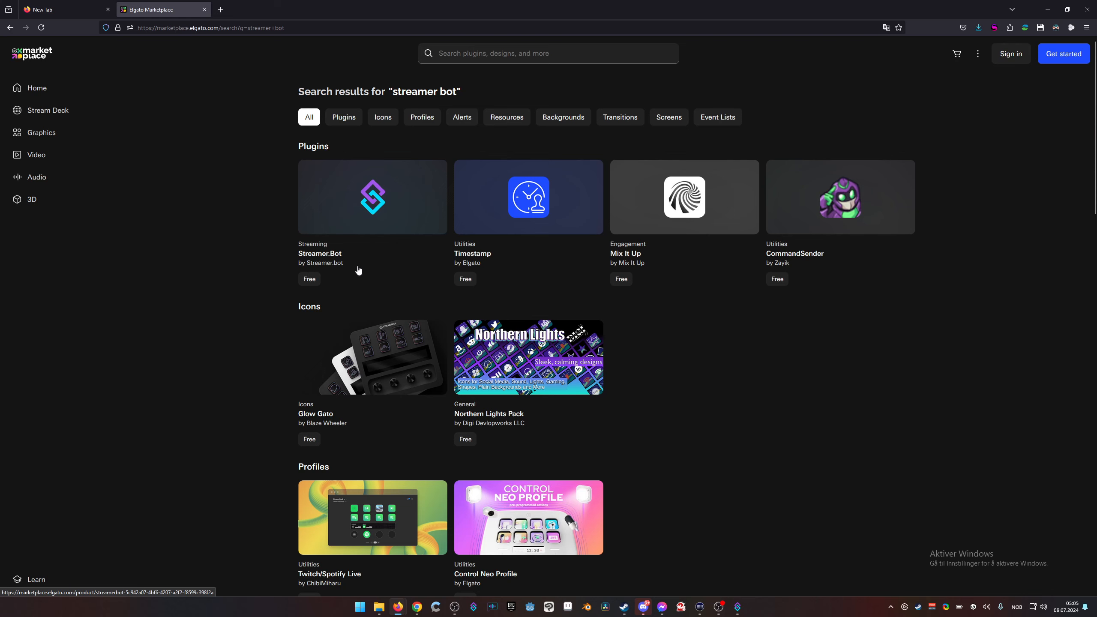
{"action": "left_click", "coordinate": [398, 195]}
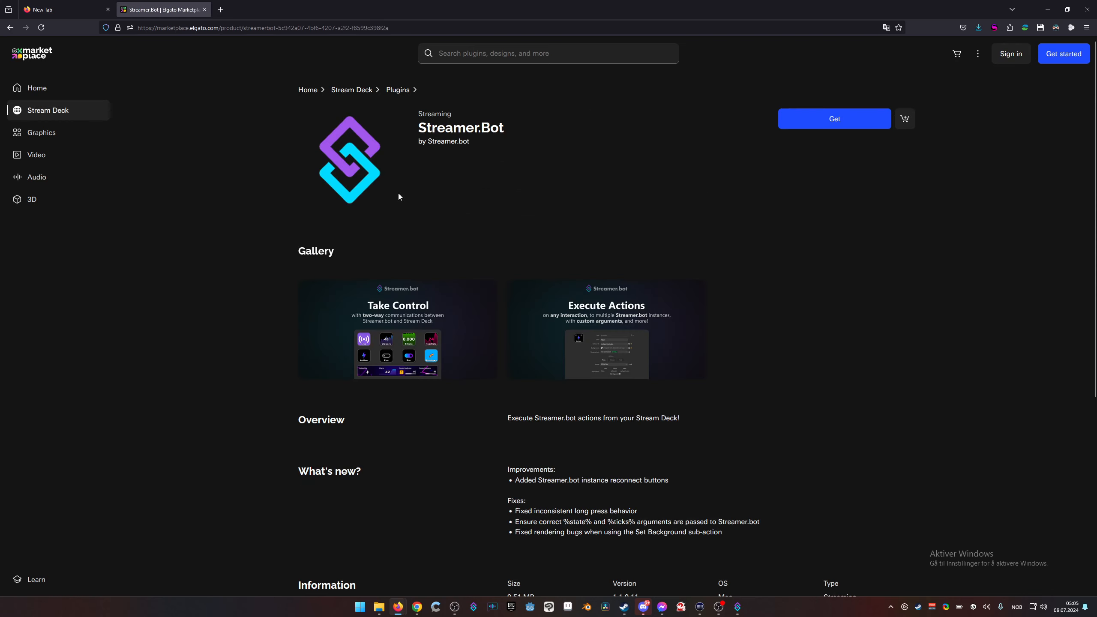
{"action": "middle_click", "coordinate": [177, 12]}
{"action": "left_click", "coordinate": [1047, 10]}
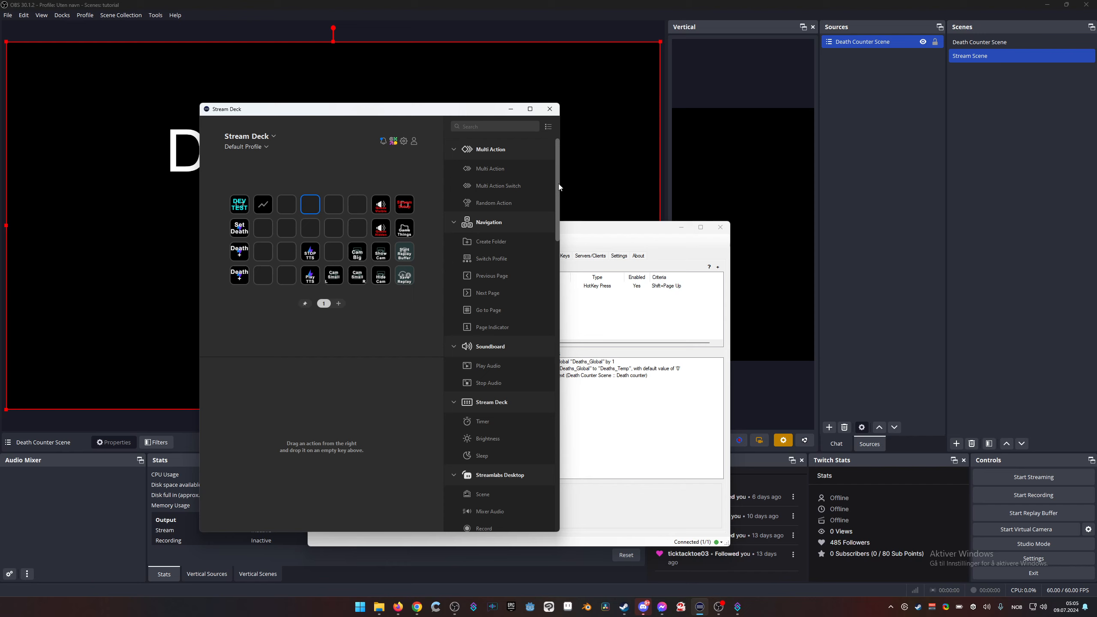
Step: Place a Streamer.bot Action on the third key of the second row and move the Stream Deck window aside
{"action": "left_click_drag", "start_coordinate": [559, 184], "coordinate": [551, 311]}
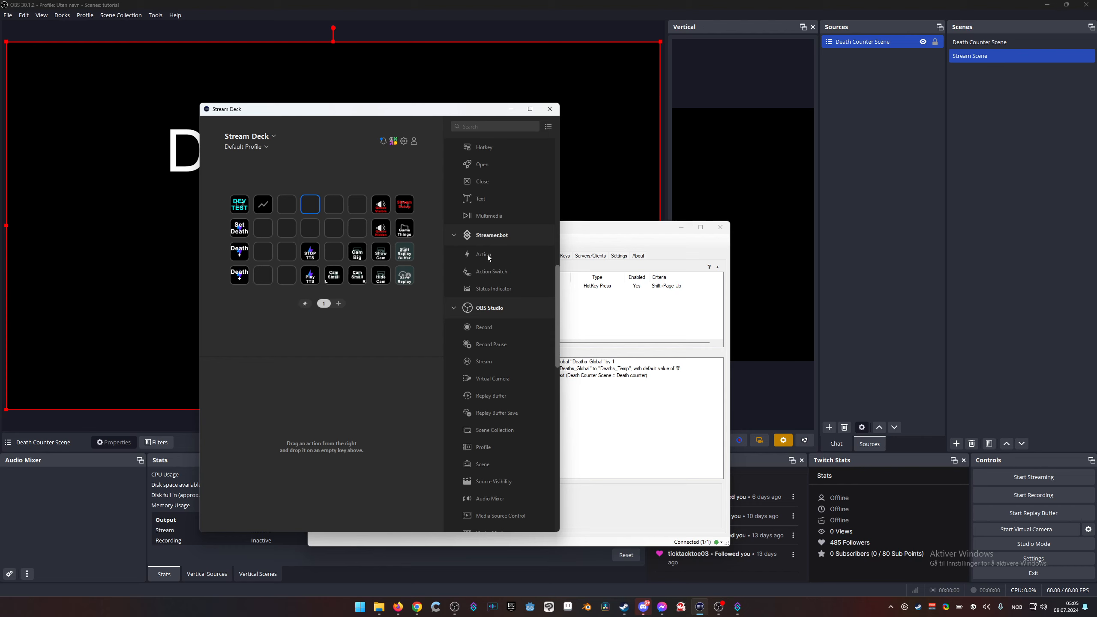
{"action": "left_click_drag", "start_coordinate": [487, 254], "coordinate": [287, 229]}
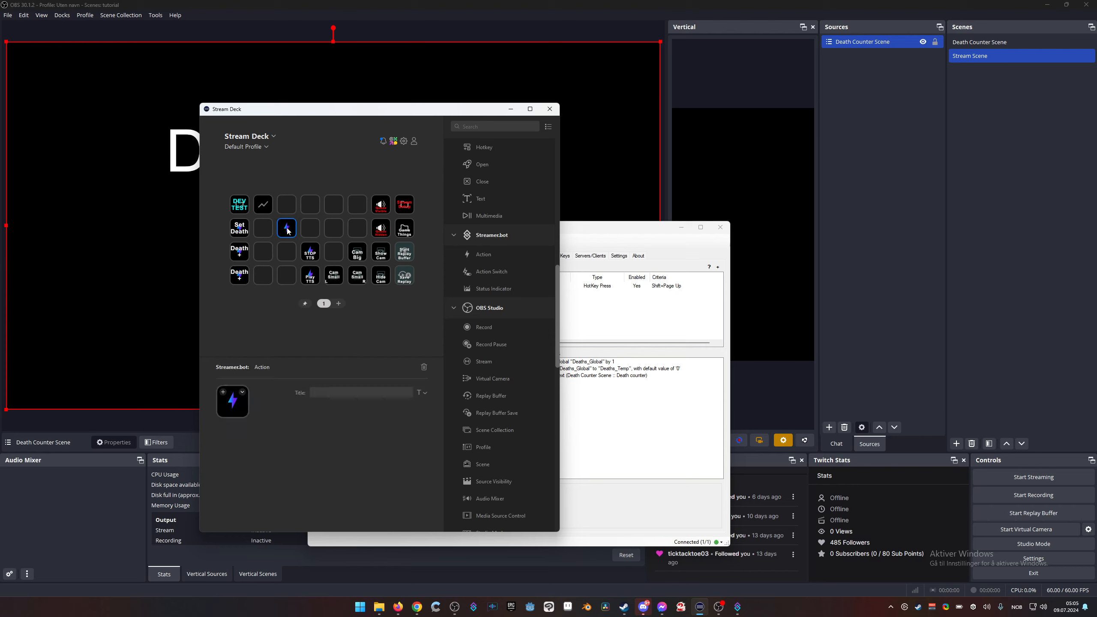
{"action": "left_click_drag", "start_coordinate": [350, 112], "coordinate": [218, 93]}
Step: In Streamer.bot's Elgato Stream Deck integration, enable Auto Start, set the port to 8058 and start the server
{"action": "left_click_drag", "start_coordinate": [494, 232], "coordinate": [664, 151]}
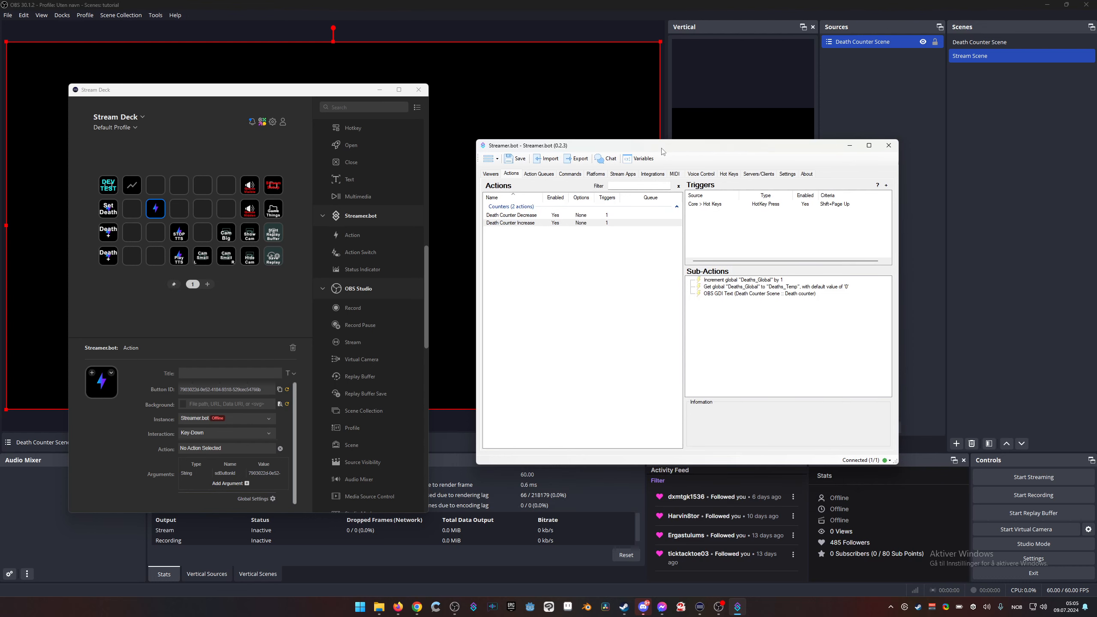
{"action": "left_click", "coordinate": [652, 174]}
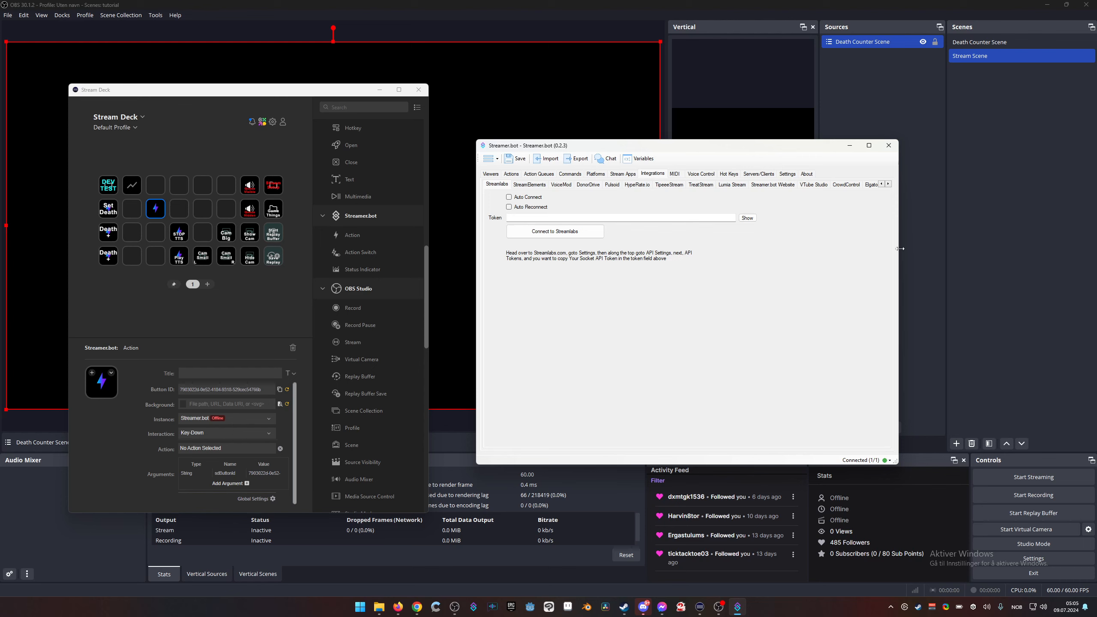
{"action": "left_click_drag", "start_coordinate": [898, 253], "coordinate": [1002, 253]}
{"action": "left_click", "coordinate": [872, 185]}
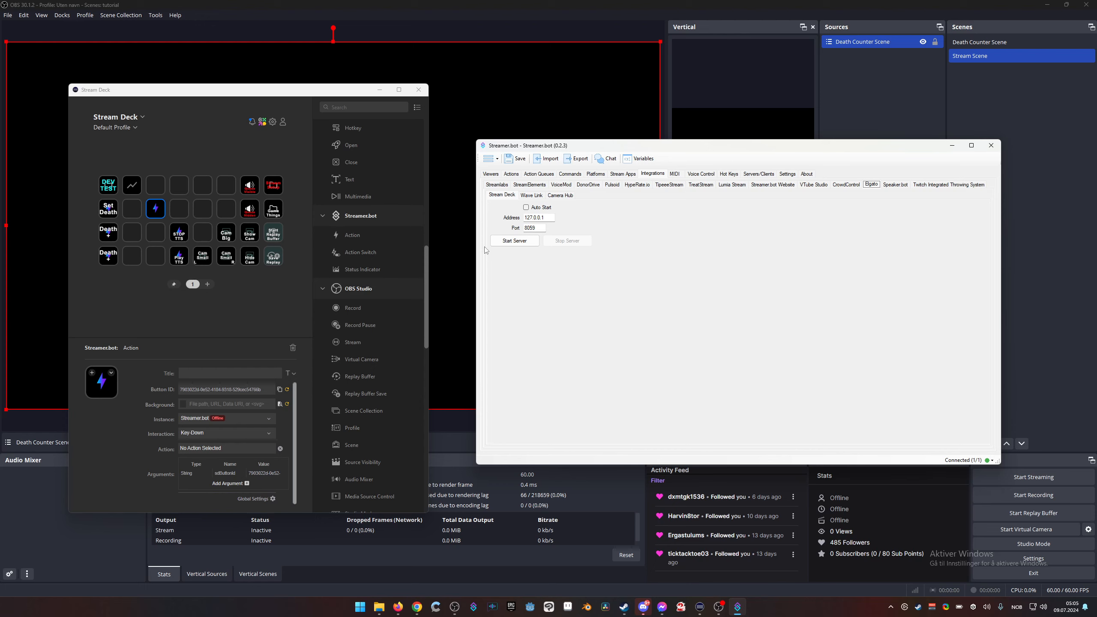
{"action": "left_click", "coordinate": [499, 198]}
{"action": "left_click", "coordinate": [525, 208]}
{"action": "left_click", "coordinate": [526, 208]}
{"action": "left_click", "coordinate": [535, 228]}
{"action": "left_click_drag", "start_coordinate": [535, 229], "coordinate": [532, 231]}
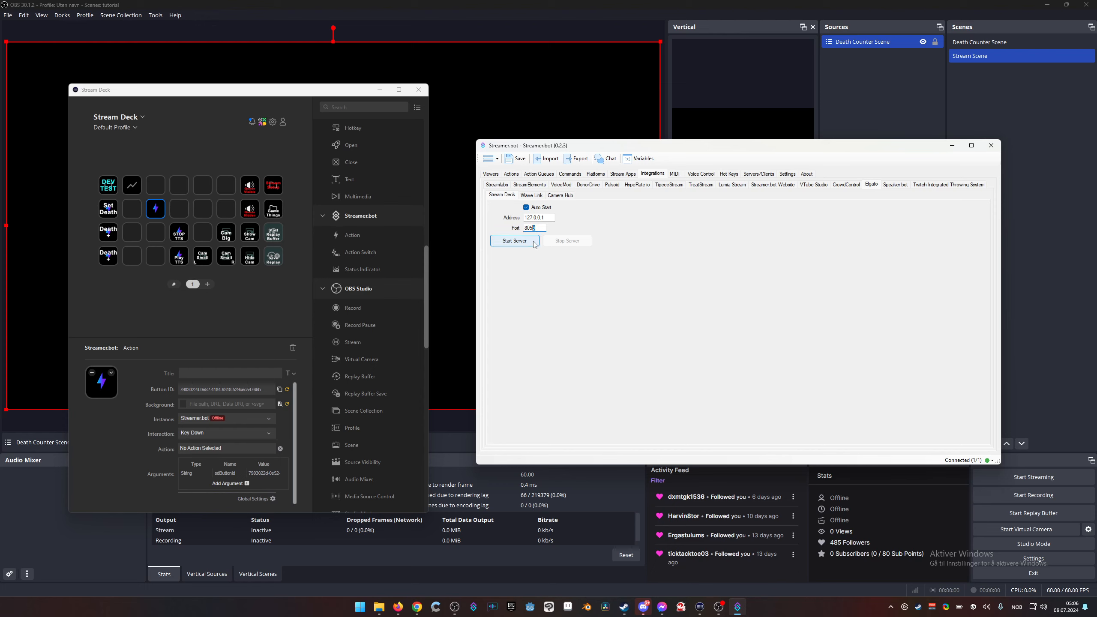
{"action": "type", "text": "8"}
{"action": "left_click", "coordinate": [515, 245]}
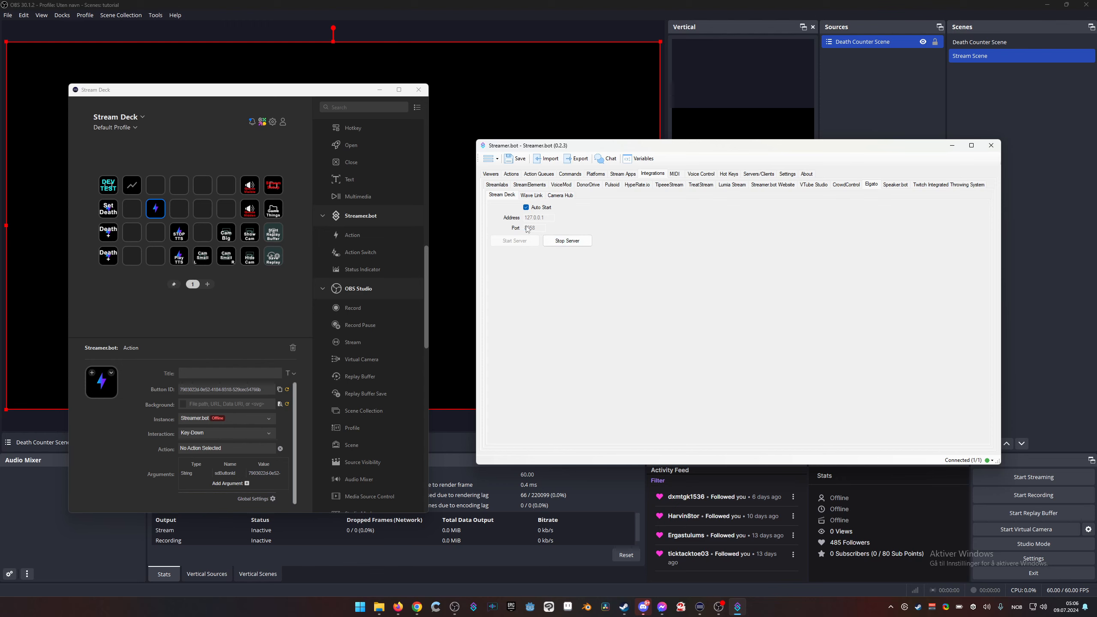
Step: Connect the second-row Stream Deck key to the Streamer.bot instance on port 8058 and assign it the Death Counter Increase action
{"action": "mouse_move", "coordinate": [198, 97]}
{"action": "left_mouse_down"}
{"action": "mouse_move", "coordinate": [227, 92]}
{"action": "mouse_move", "coordinate": [208, 94]}
{"action": "left_mouse_up"}
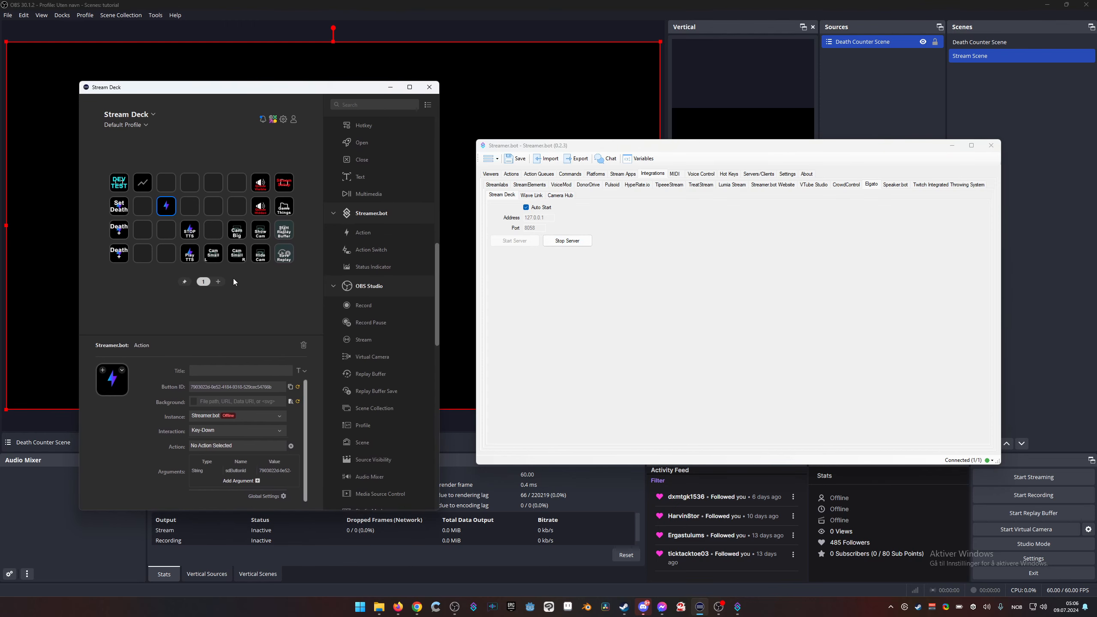
{"action": "left_click", "coordinate": [279, 416]}
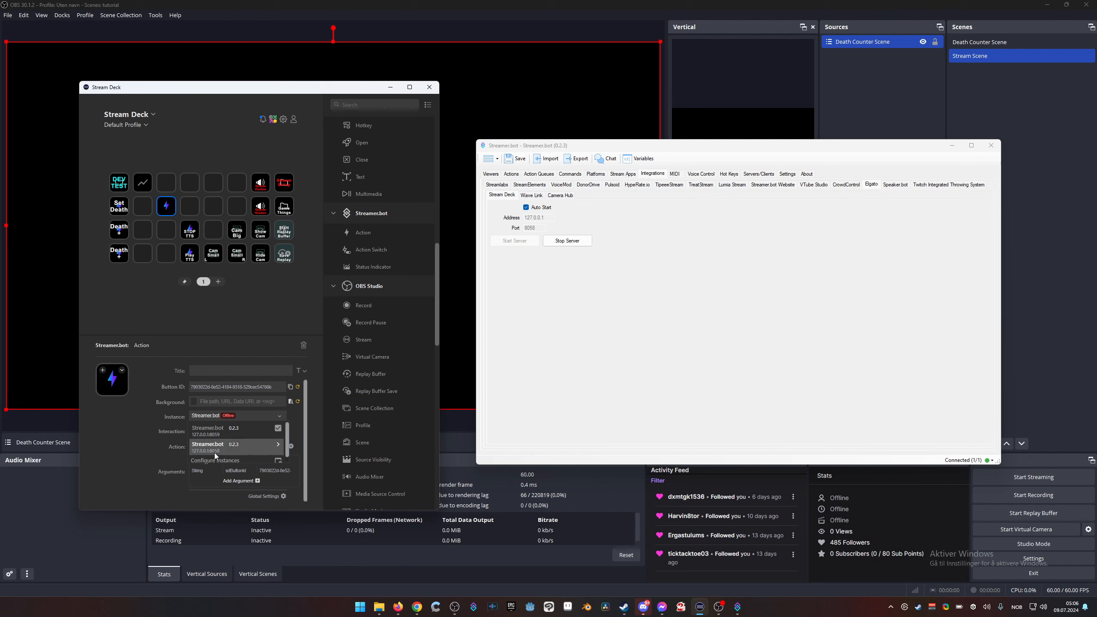
{"action": "left_click", "coordinate": [259, 451]}
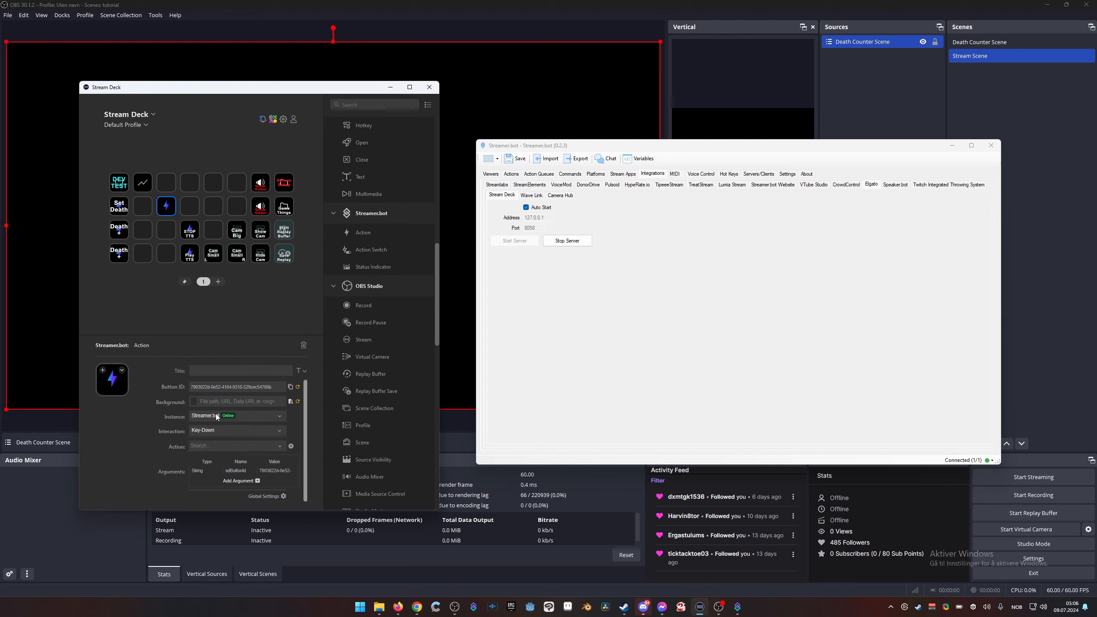
{"action": "left_click", "coordinate": [279, 448]}
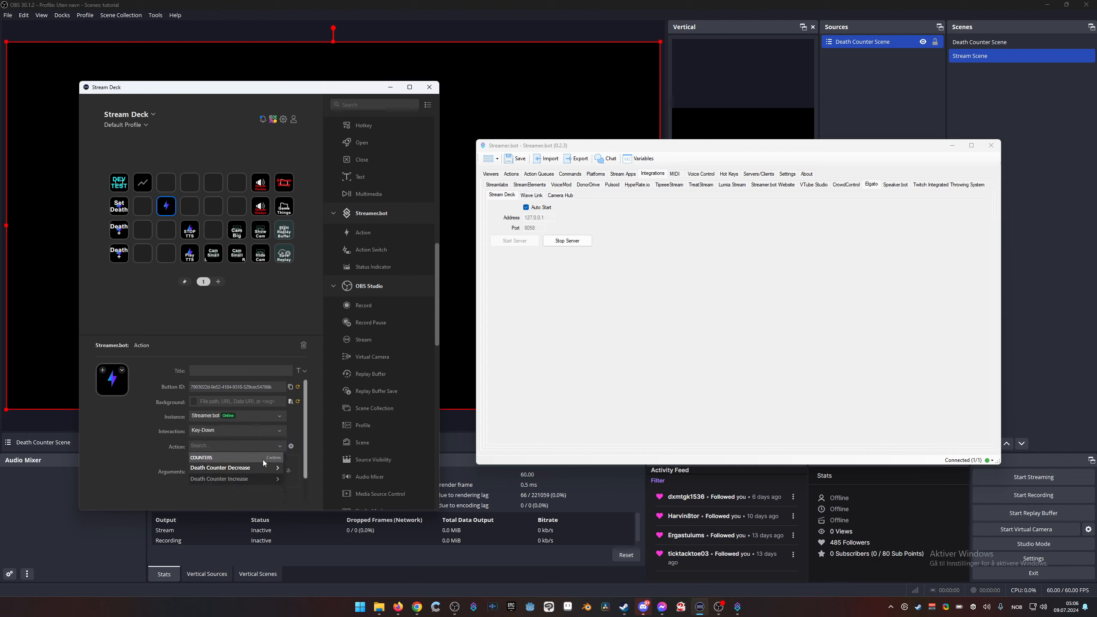
{"action": "left_click", "coordinate": [245, 478]}
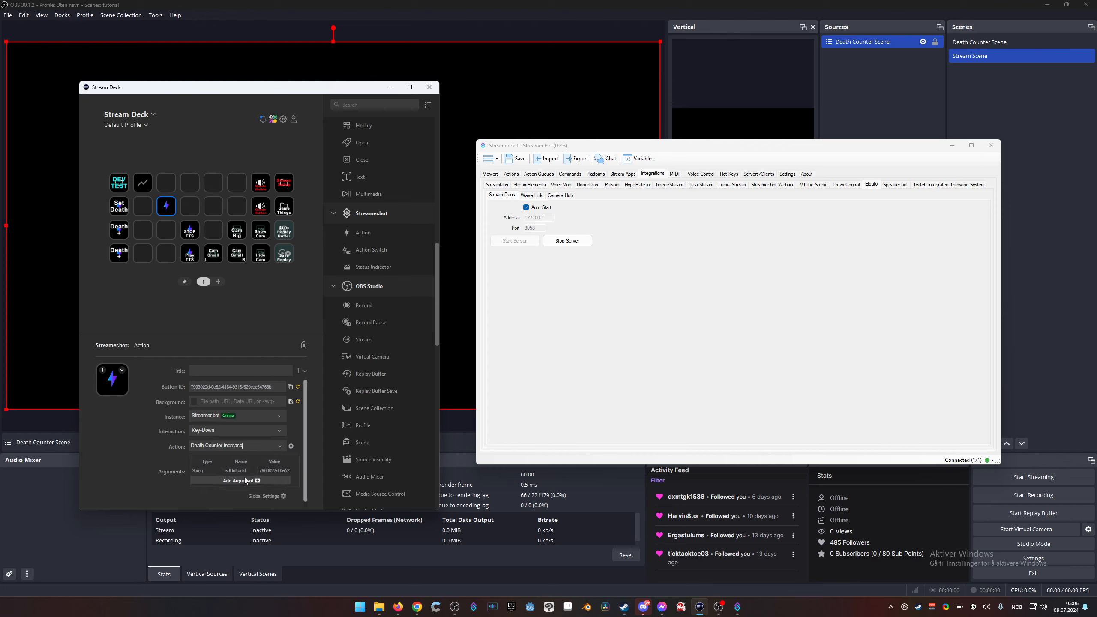
Step: Add a Streamer.bot Action to the key below, using the instance on port 8058 and the Death Counter Decrease action
{"action": "left_click", "coordinate": [165, 233]}
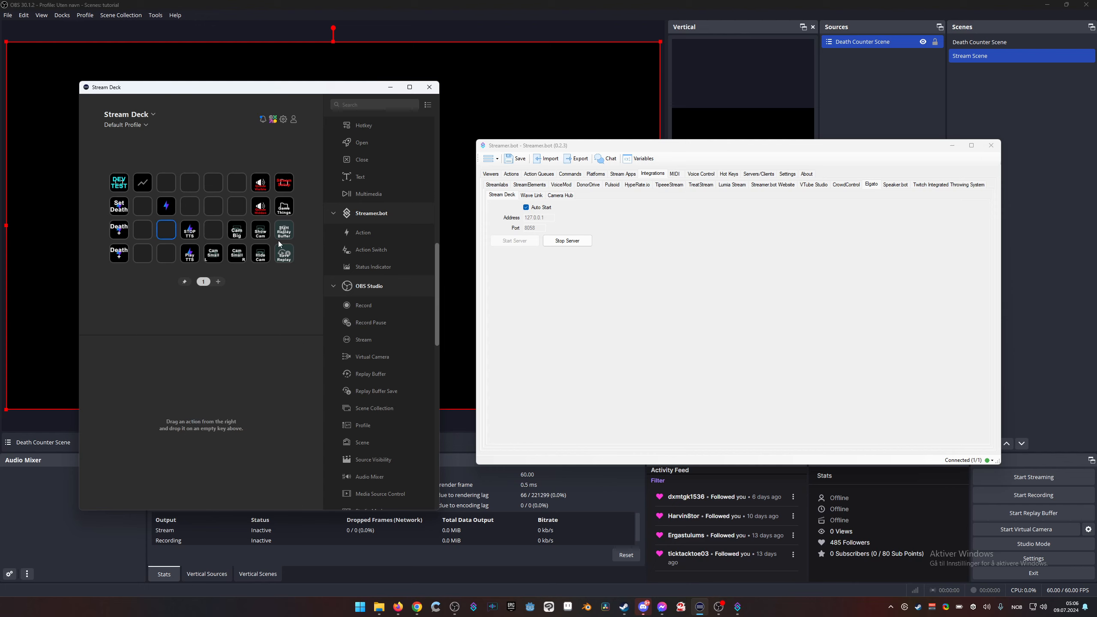
{"action": "left_click_drag", "start_coordinate": [363, 233], "coordinate": [170, 230]}
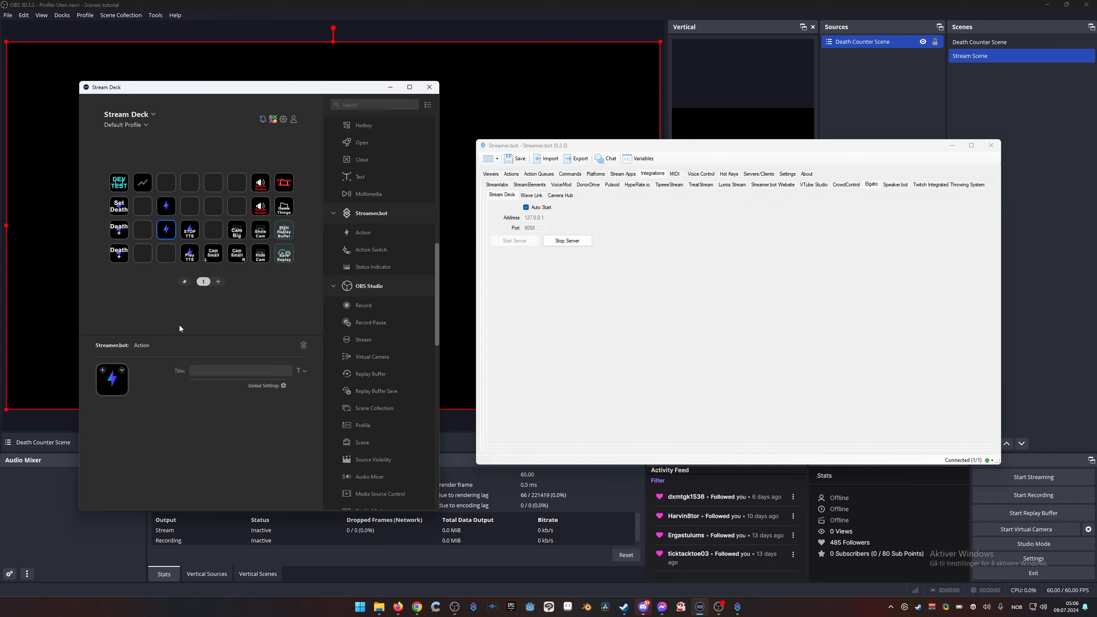
{"action": "left_click", "coordinate": [278, 416]}
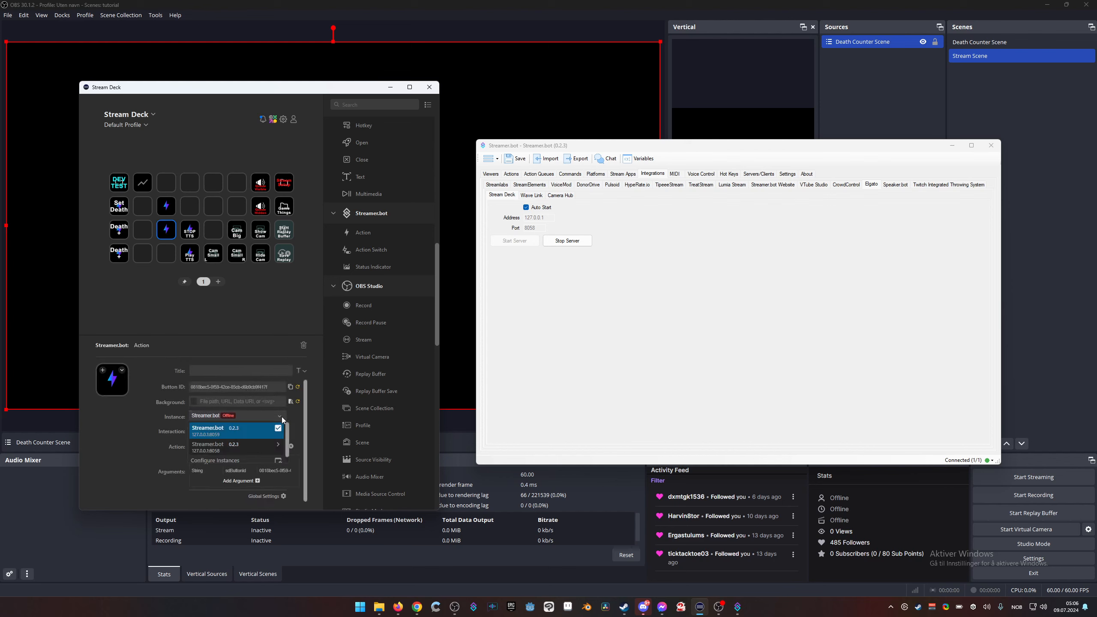
{"action": "left_click", "coordinate": [259, 445]}
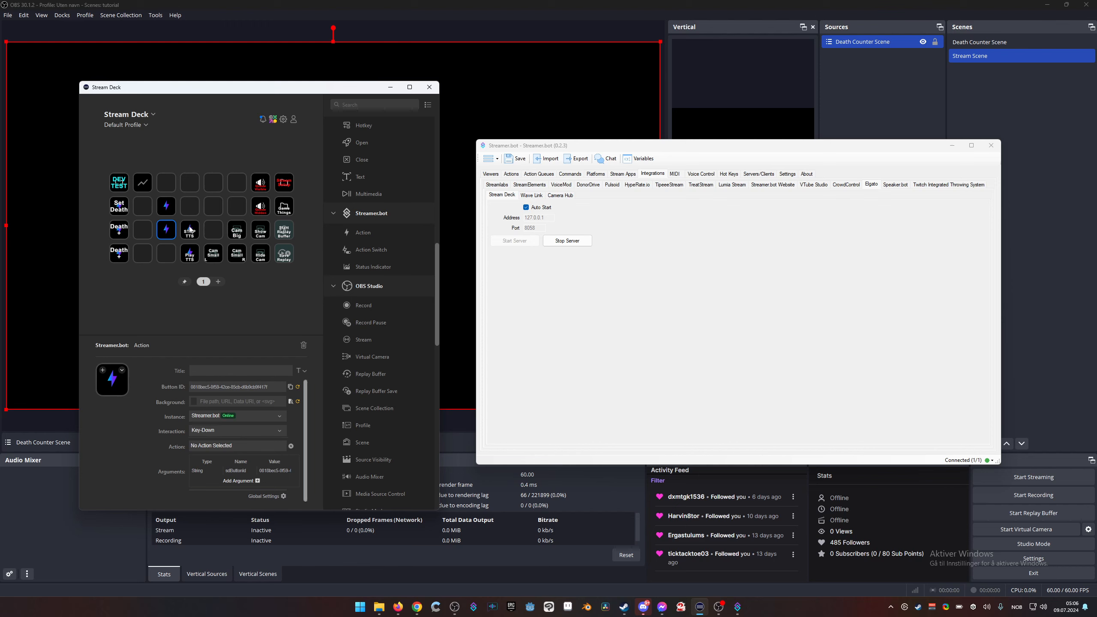
{"action": "left_click", "coordinate": [271, 446]}
{"action": "left_click", "coordinate": [281, 449]}
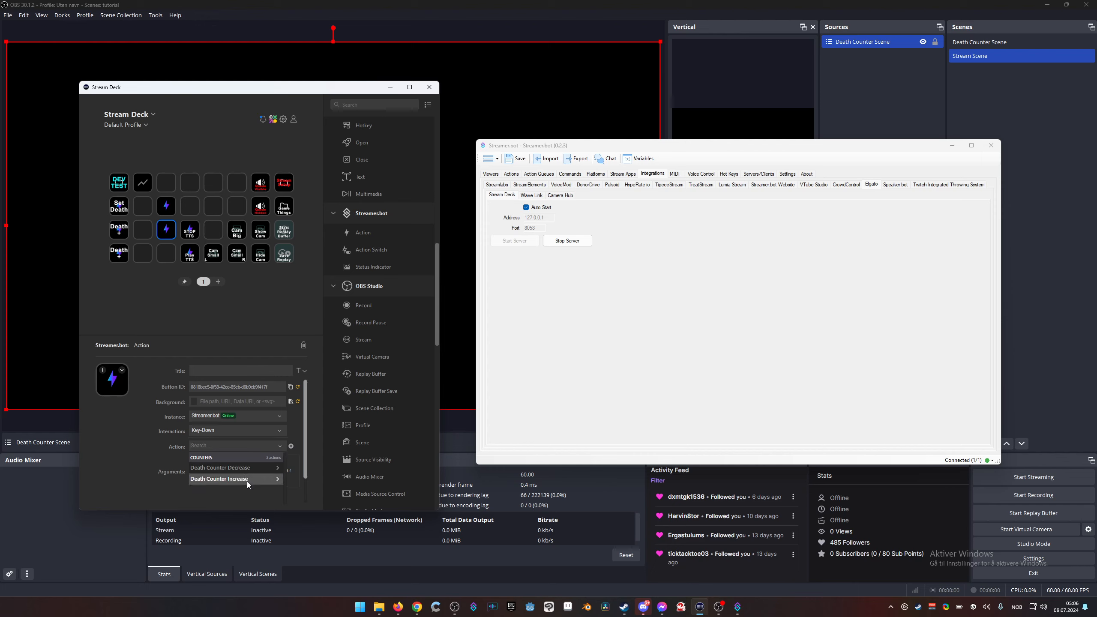
{"action": "left_click", "coordinate": [251, 468]}
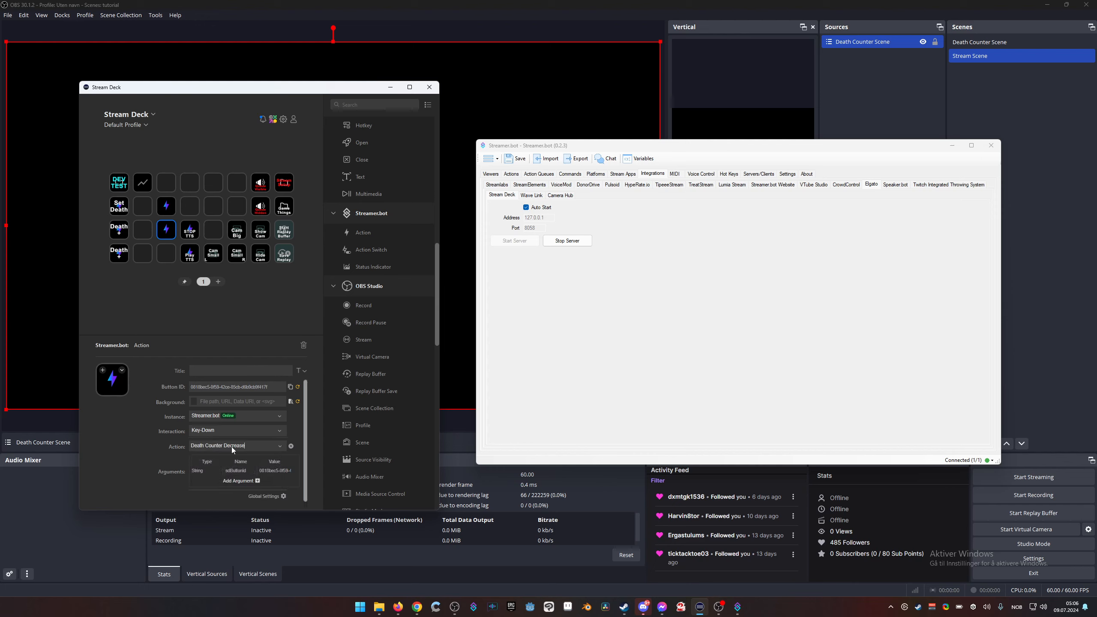
{"action": "left_click", "coordinate": [153, 285]}
Step: Check the death counter in OBS, show Streamer.bot's actions list, and minimize the Streamer.bot and Stream Deck windows
{"action": "left_click_drag", "start_coordinate": [249, 94], "coordinate": [352, 220]}
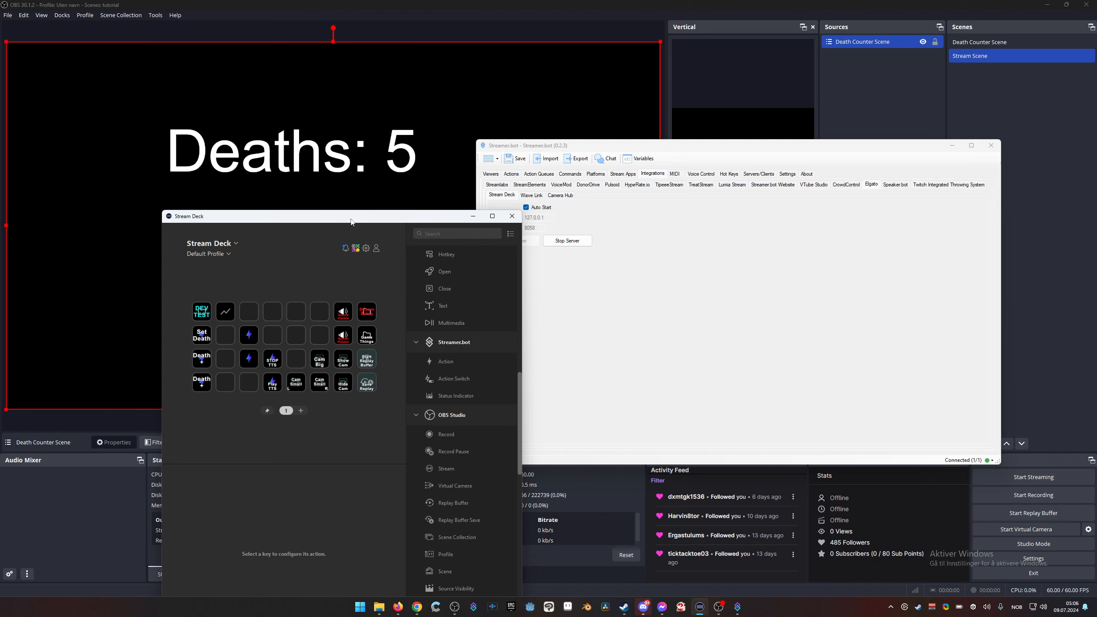
{"action": "left_click_drag", "start_coordinate": [351, 220], "coordinate": [242, 163]}
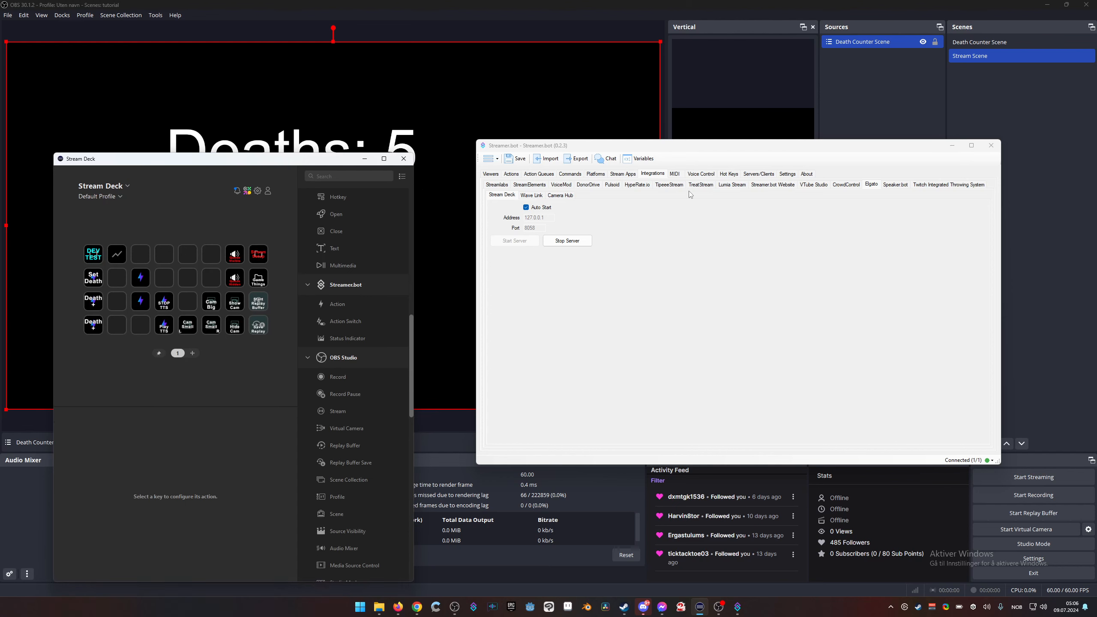
{"action": "left_click_drag", "start_coordinate": [672, 147], "coordinate": [646, 164]}
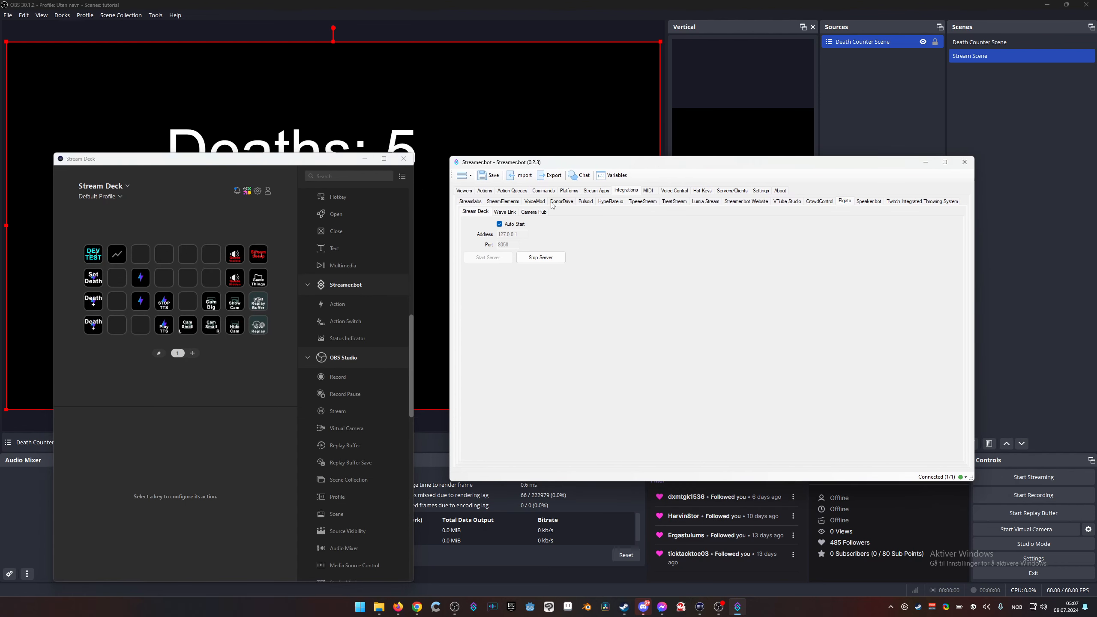
{"action": "left_click", "coordinate": [485, 191]}
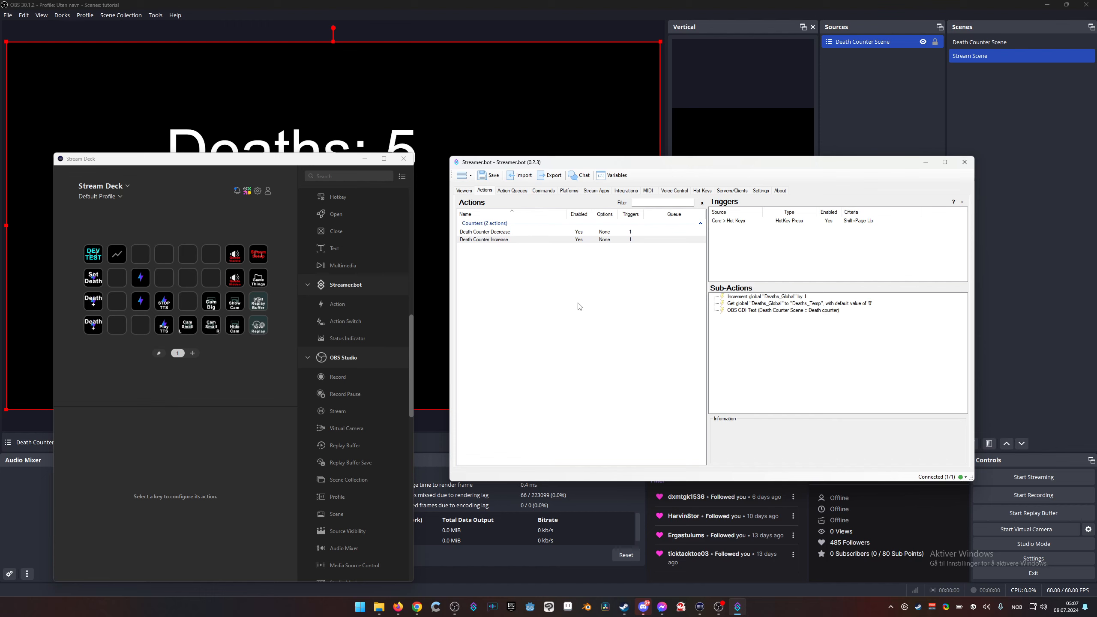
{"action": "left_click", "coordinate": [925, 162]}
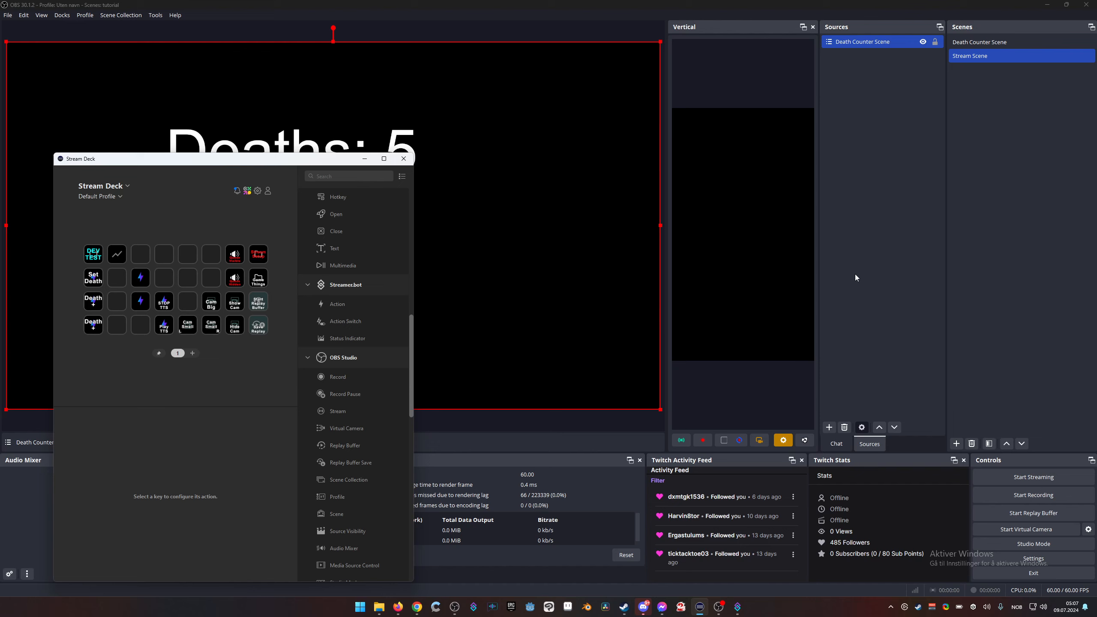
{"action": "left_click", "coordinate": [364, 160]}
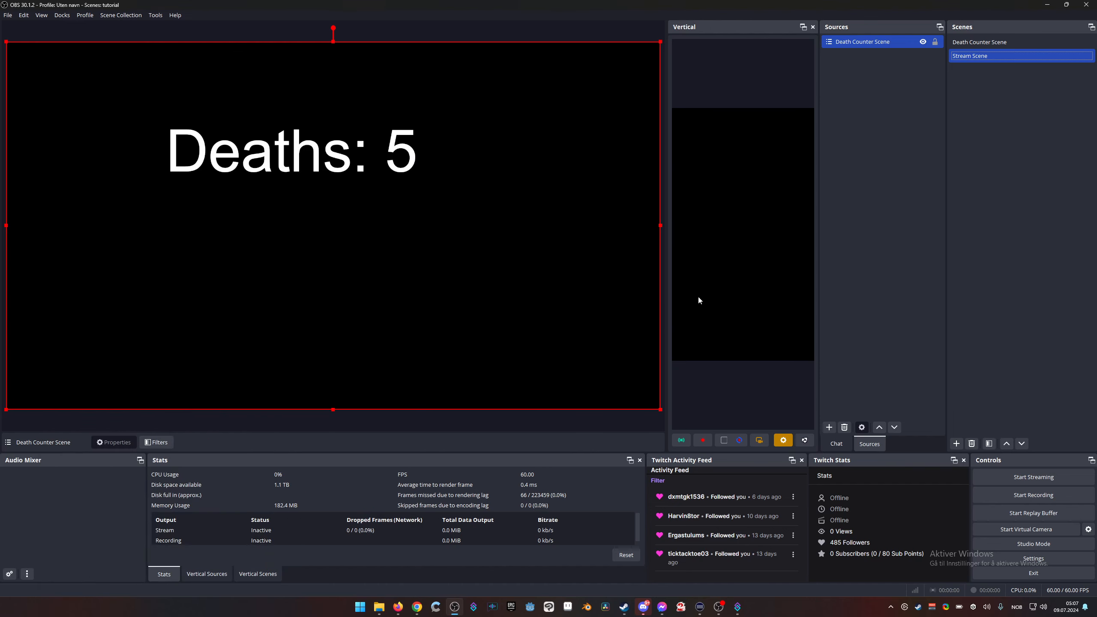